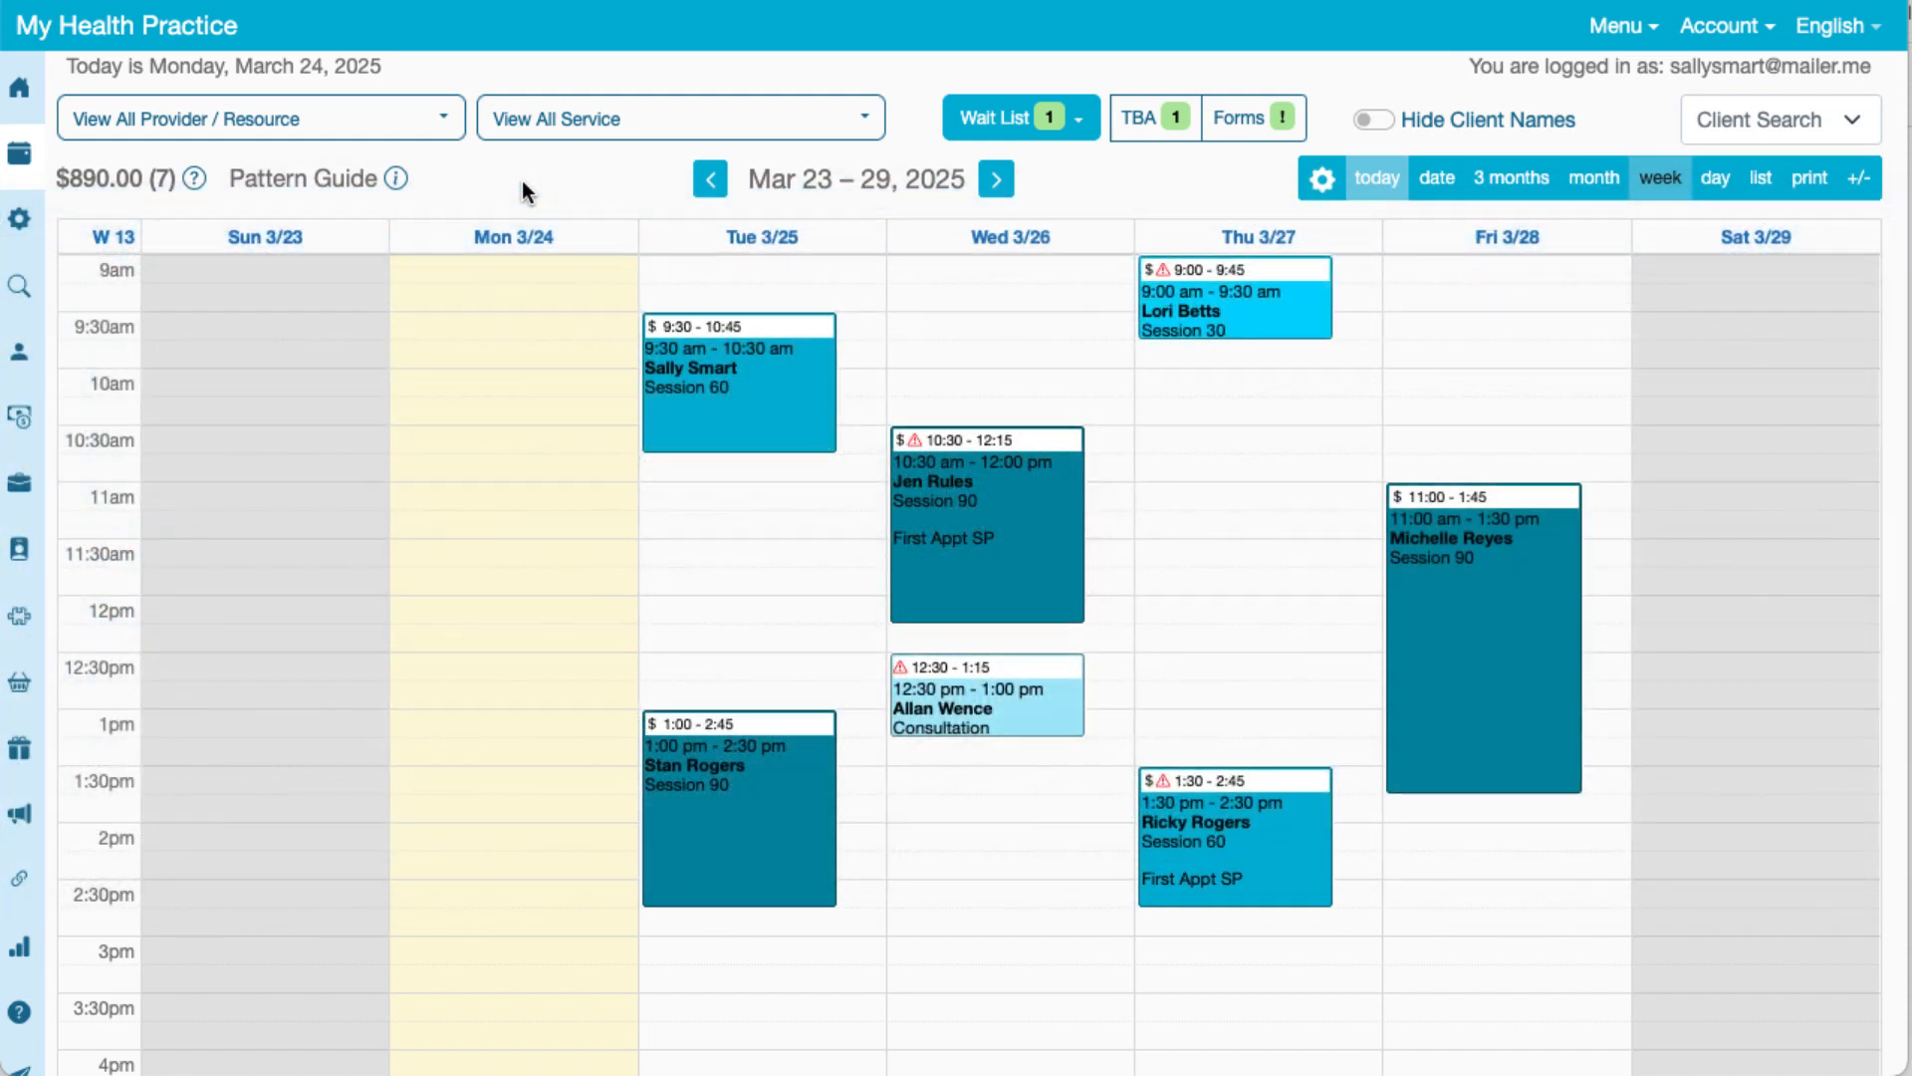
Step: Open the Client Booking Limits section of the Calendar Settings
{"action": "mouse_move", "coordinate": [20, 217]}
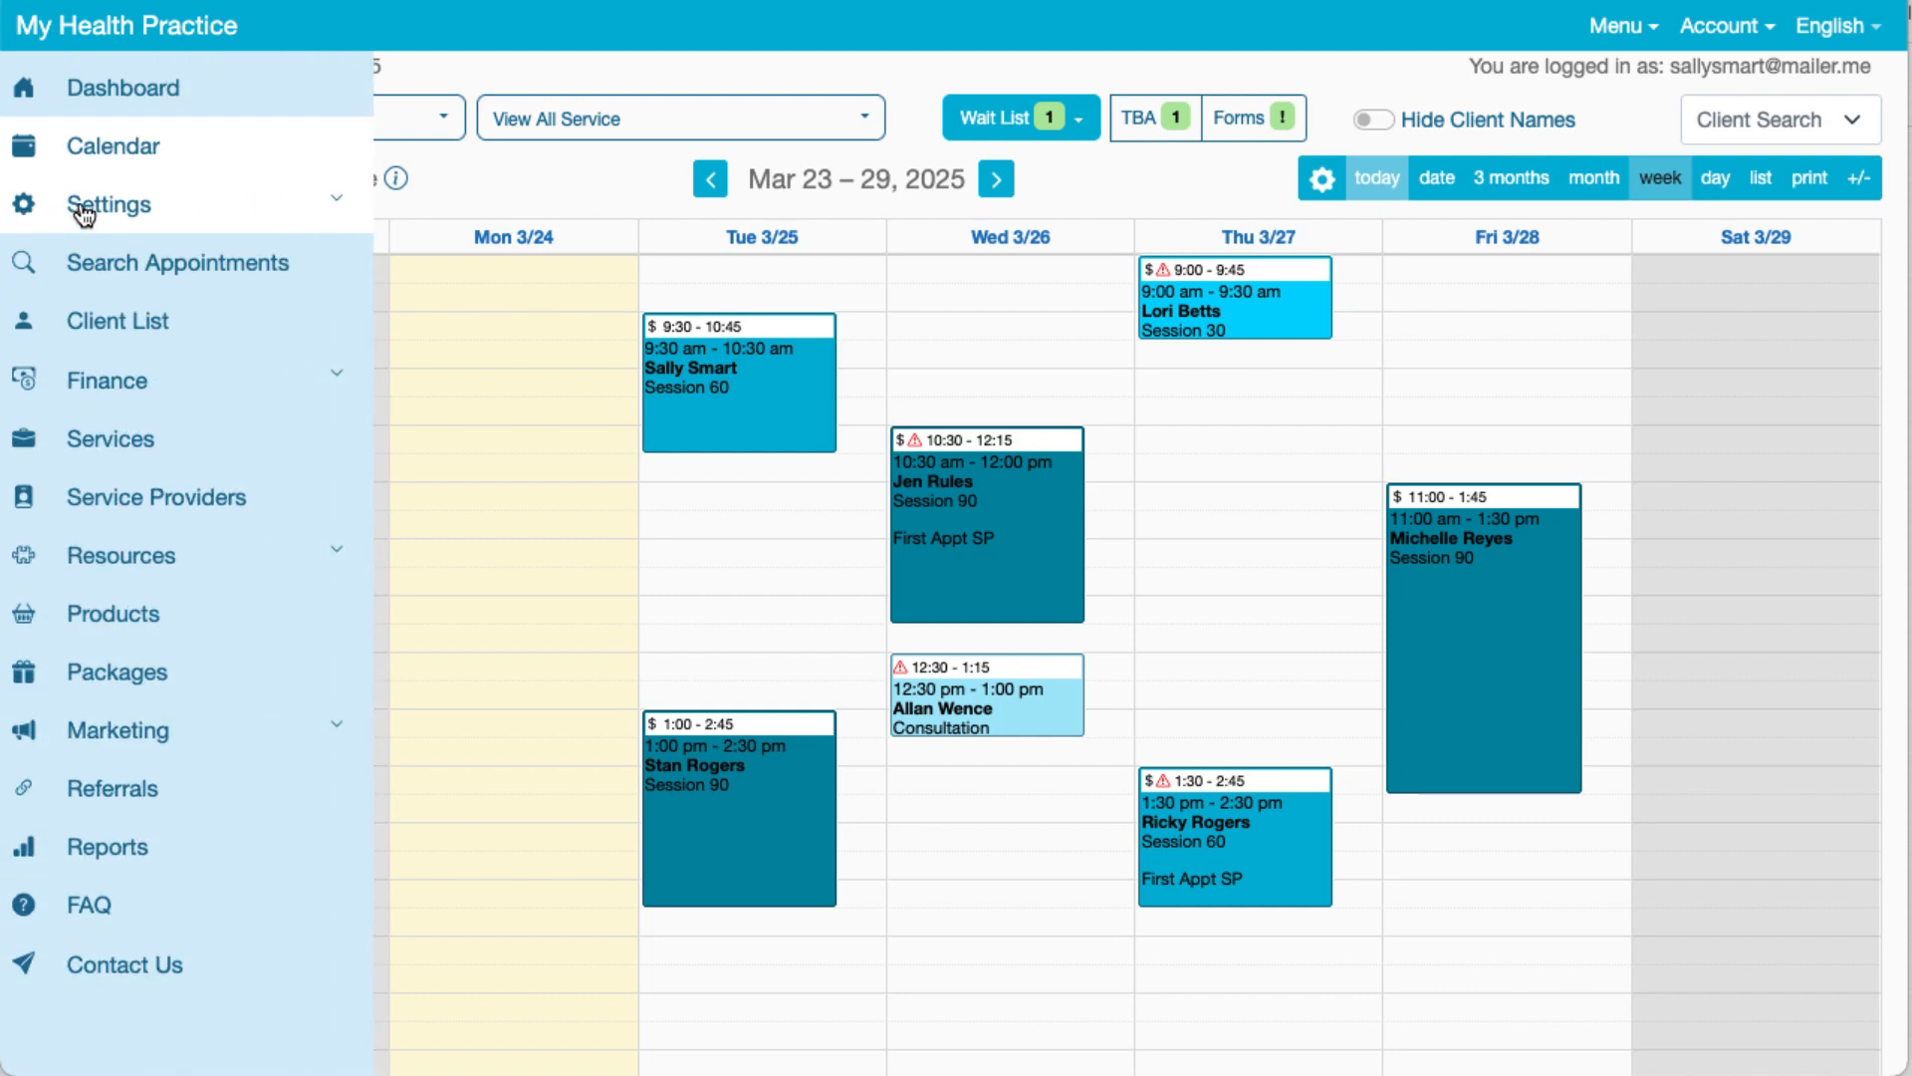
{"action": "left_click", "coordinate": [80, 206]}
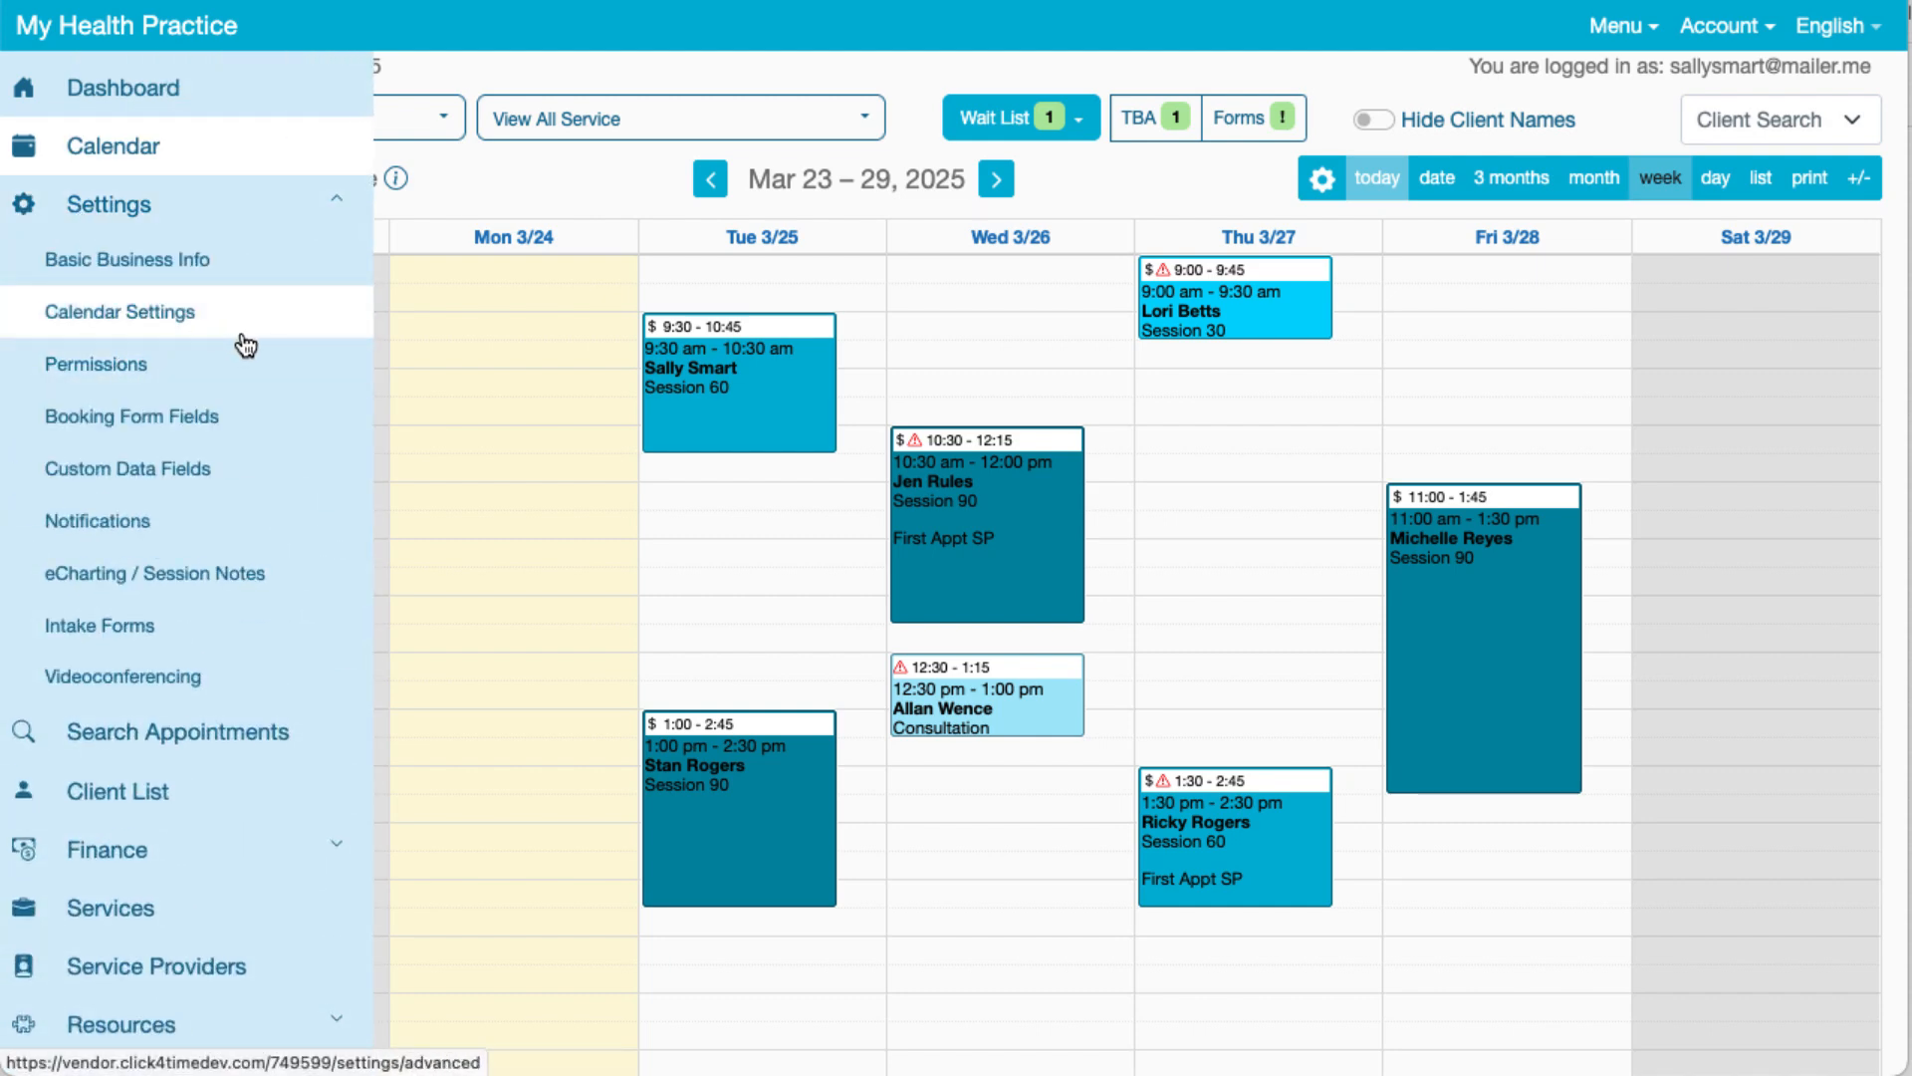
{"action": "left_click", "coordinate": [282, 336]}
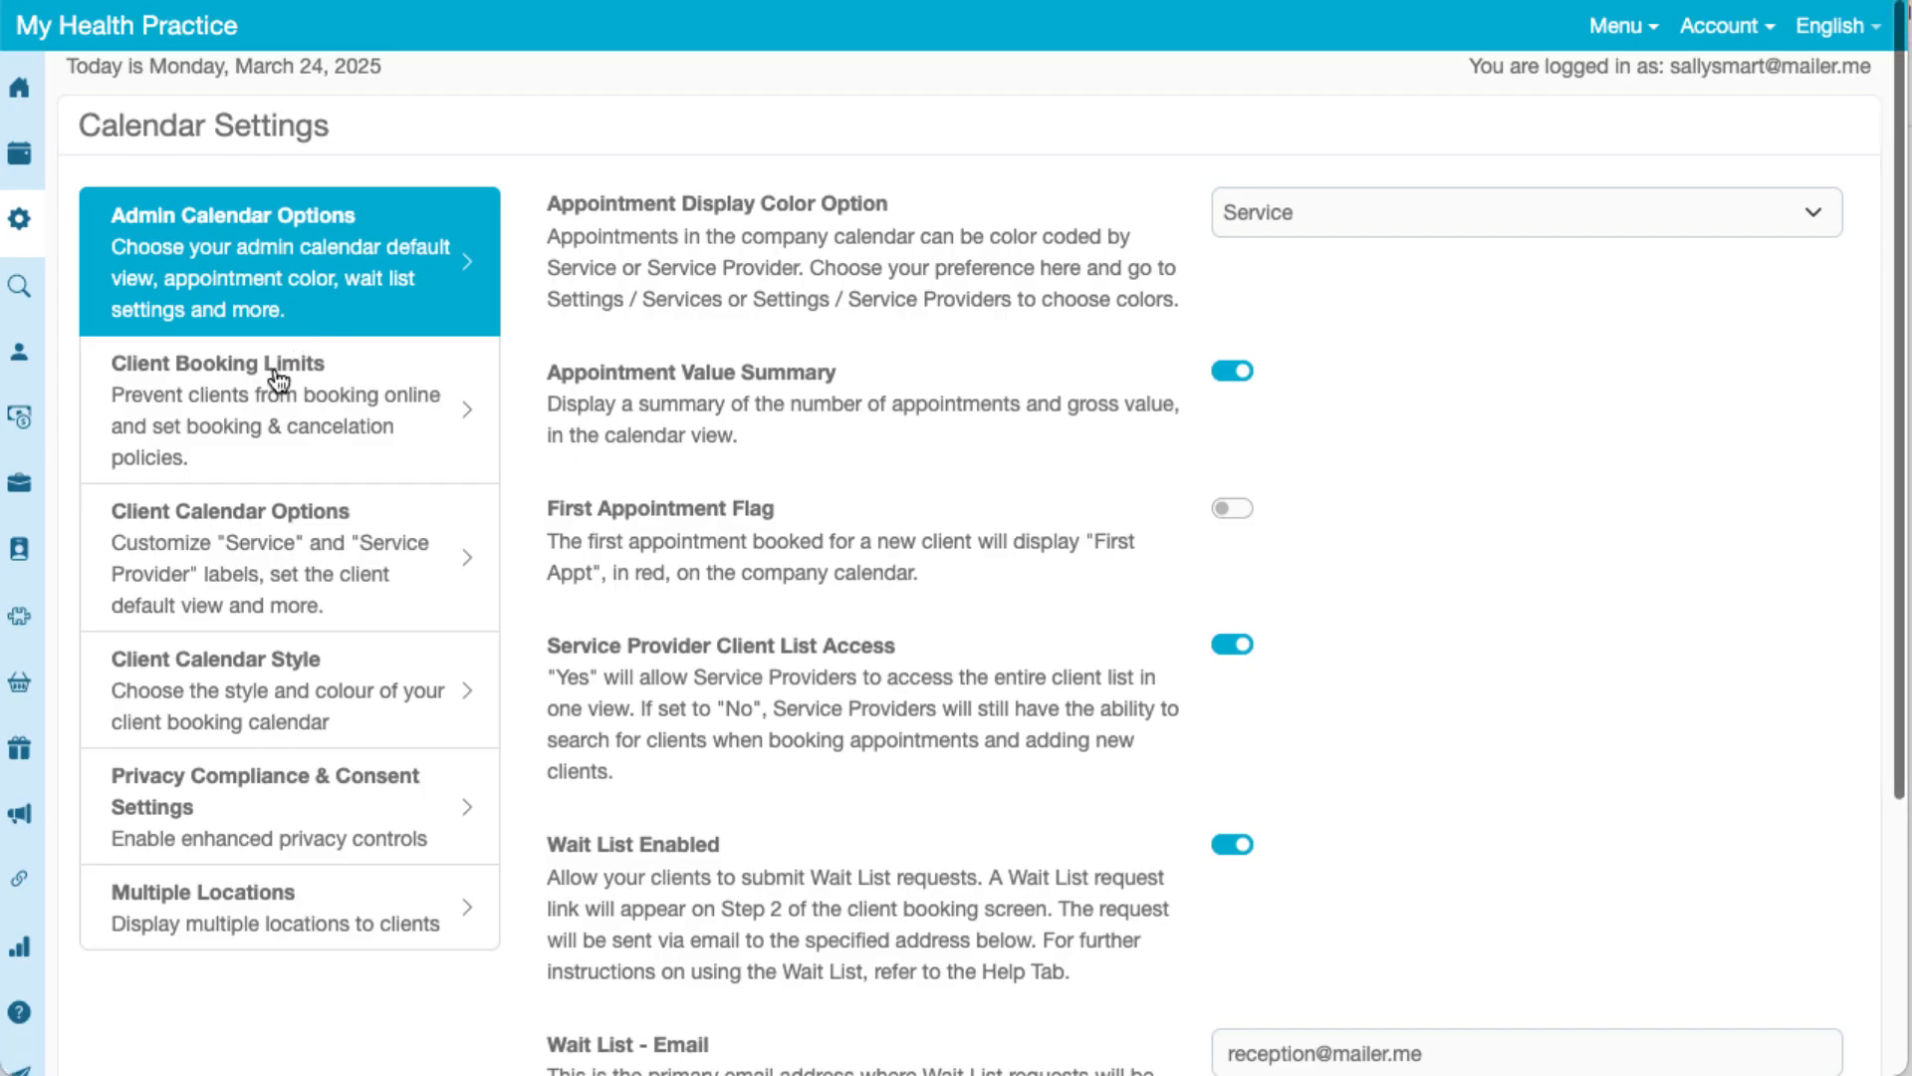
{"action": "left_click", "coordinate": [278, 376]}
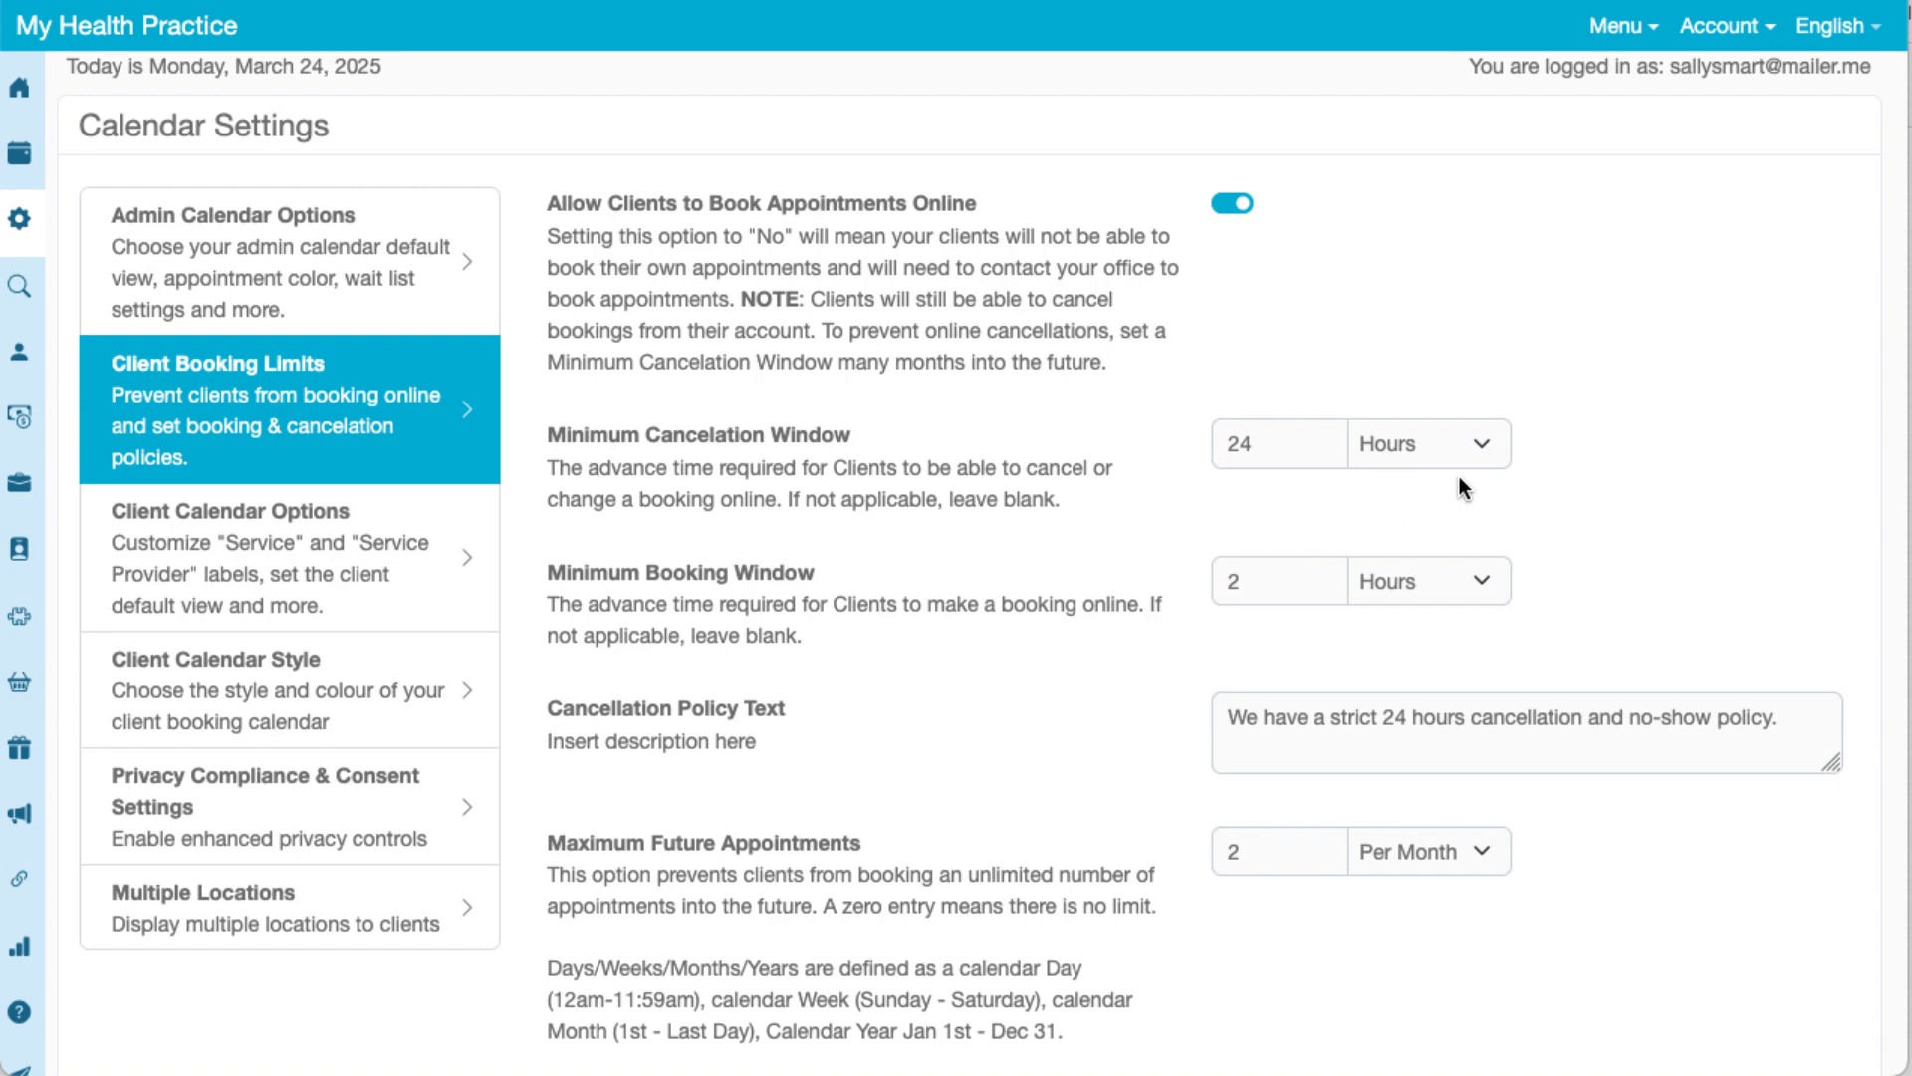
Step: Review the unit choices for the Minimum Cancelation Window and the period choices for Maximum Future Appointments
{"action": "left_click", "coordinate": [1484, 443]}
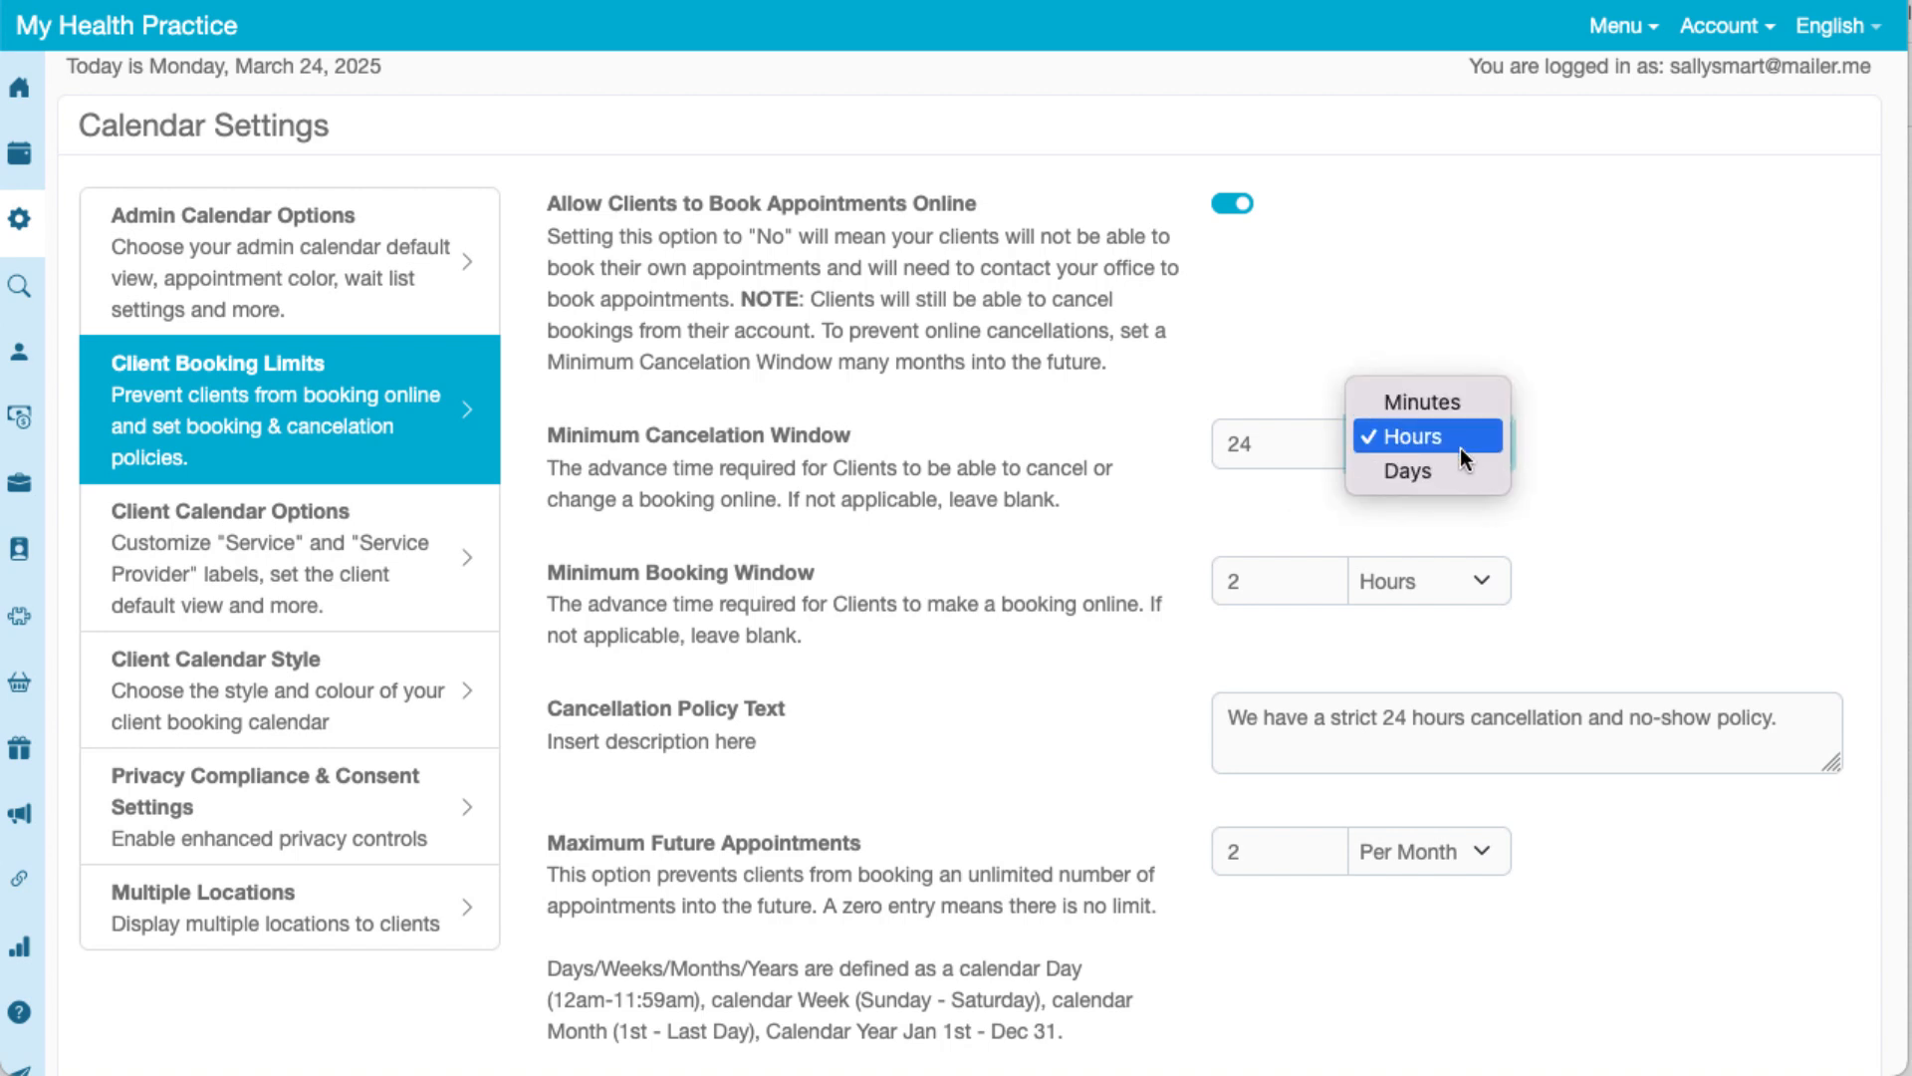
{"action": "left_click", "coordinate": [1540, 457]}
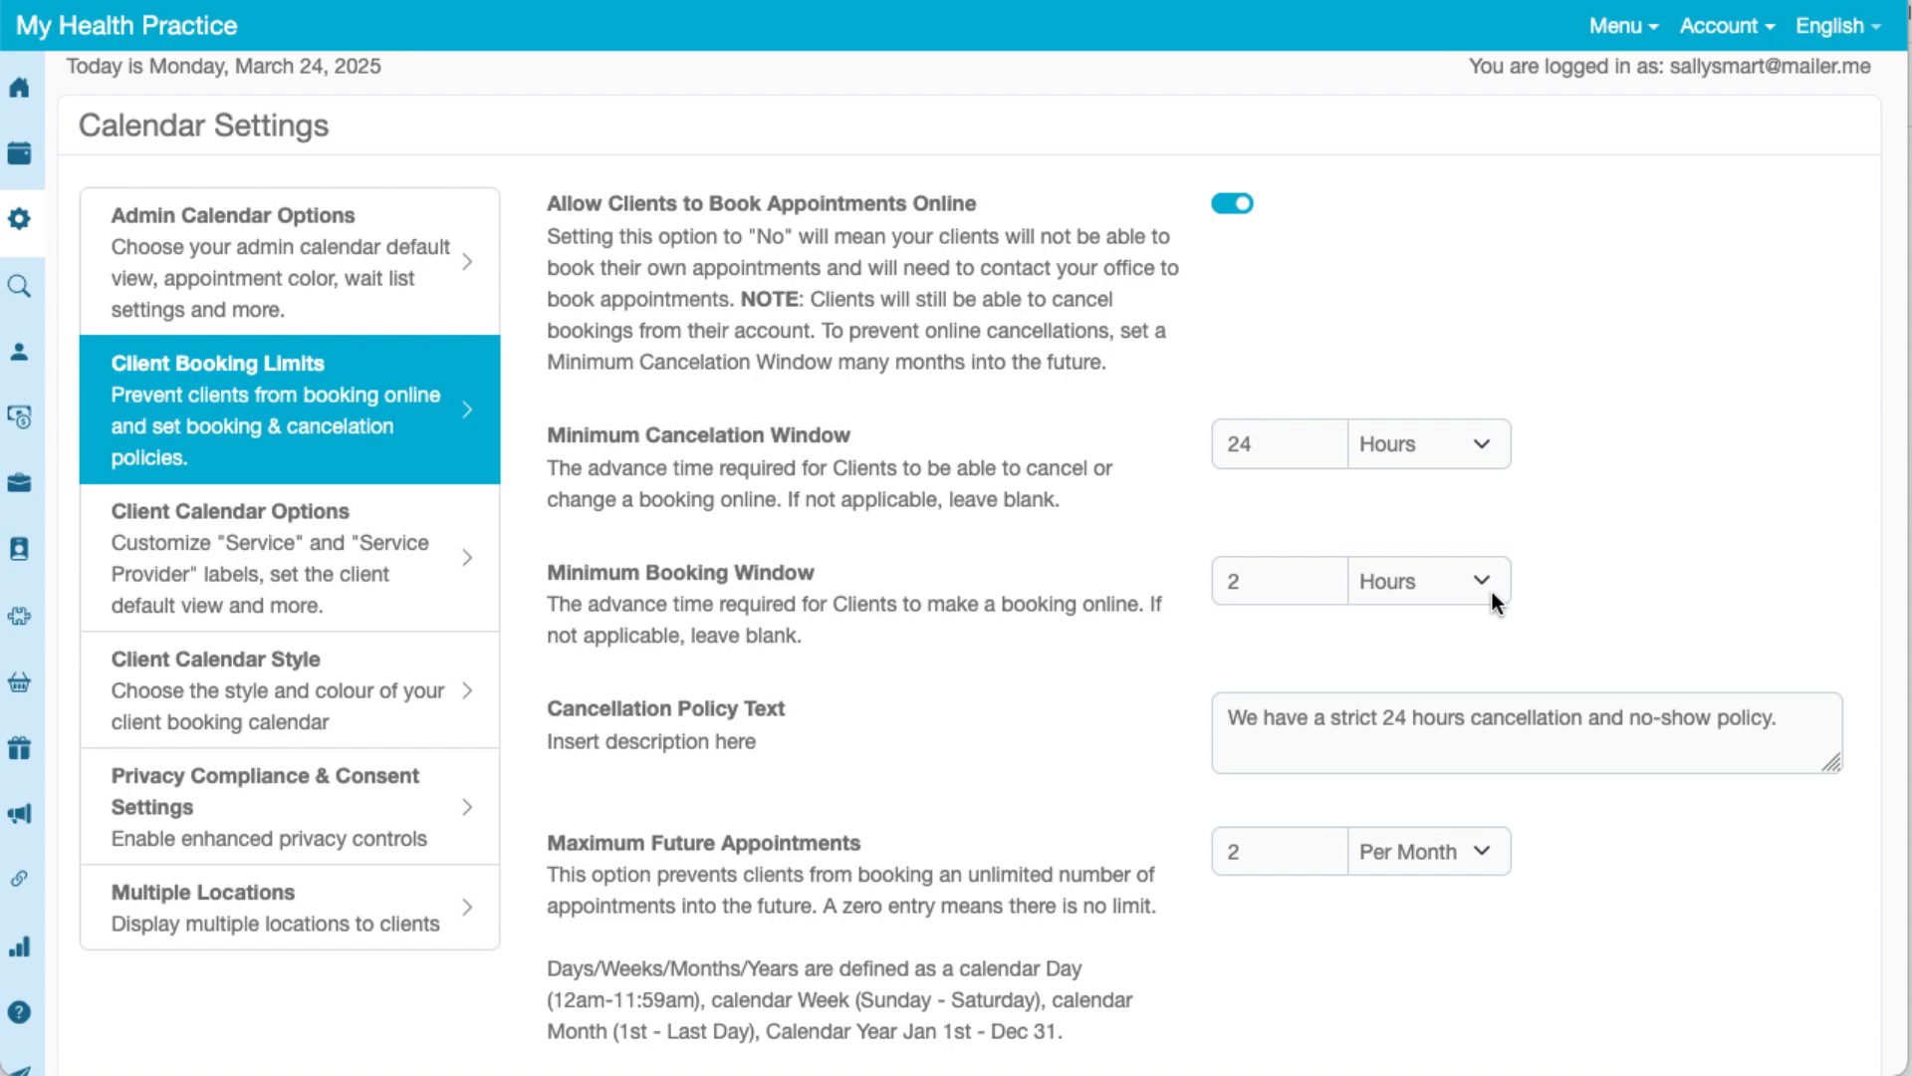
{"action": "scroll", "coordinate": [1134, 680], "scroll_direction": "down", "scroll_amount": 3}
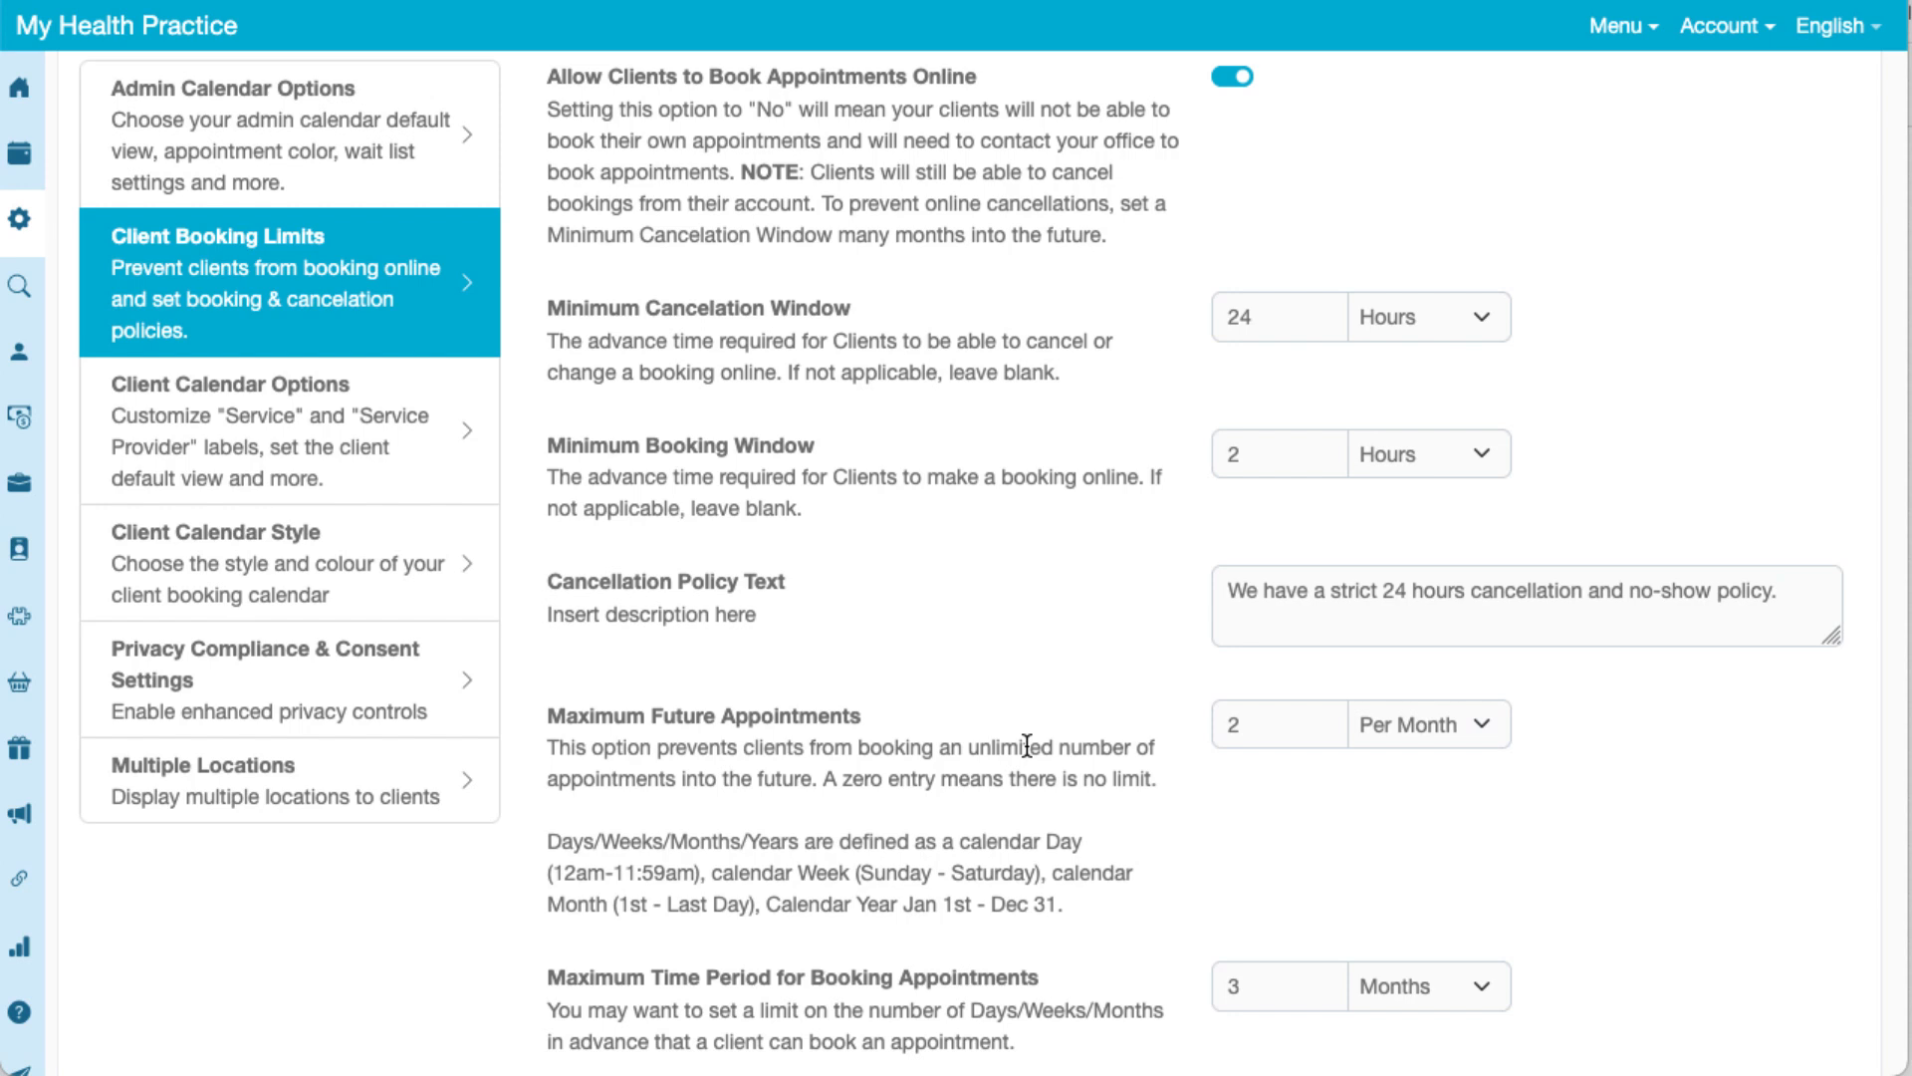
{"action": "left_click", "coordinate": [1491, 733]}
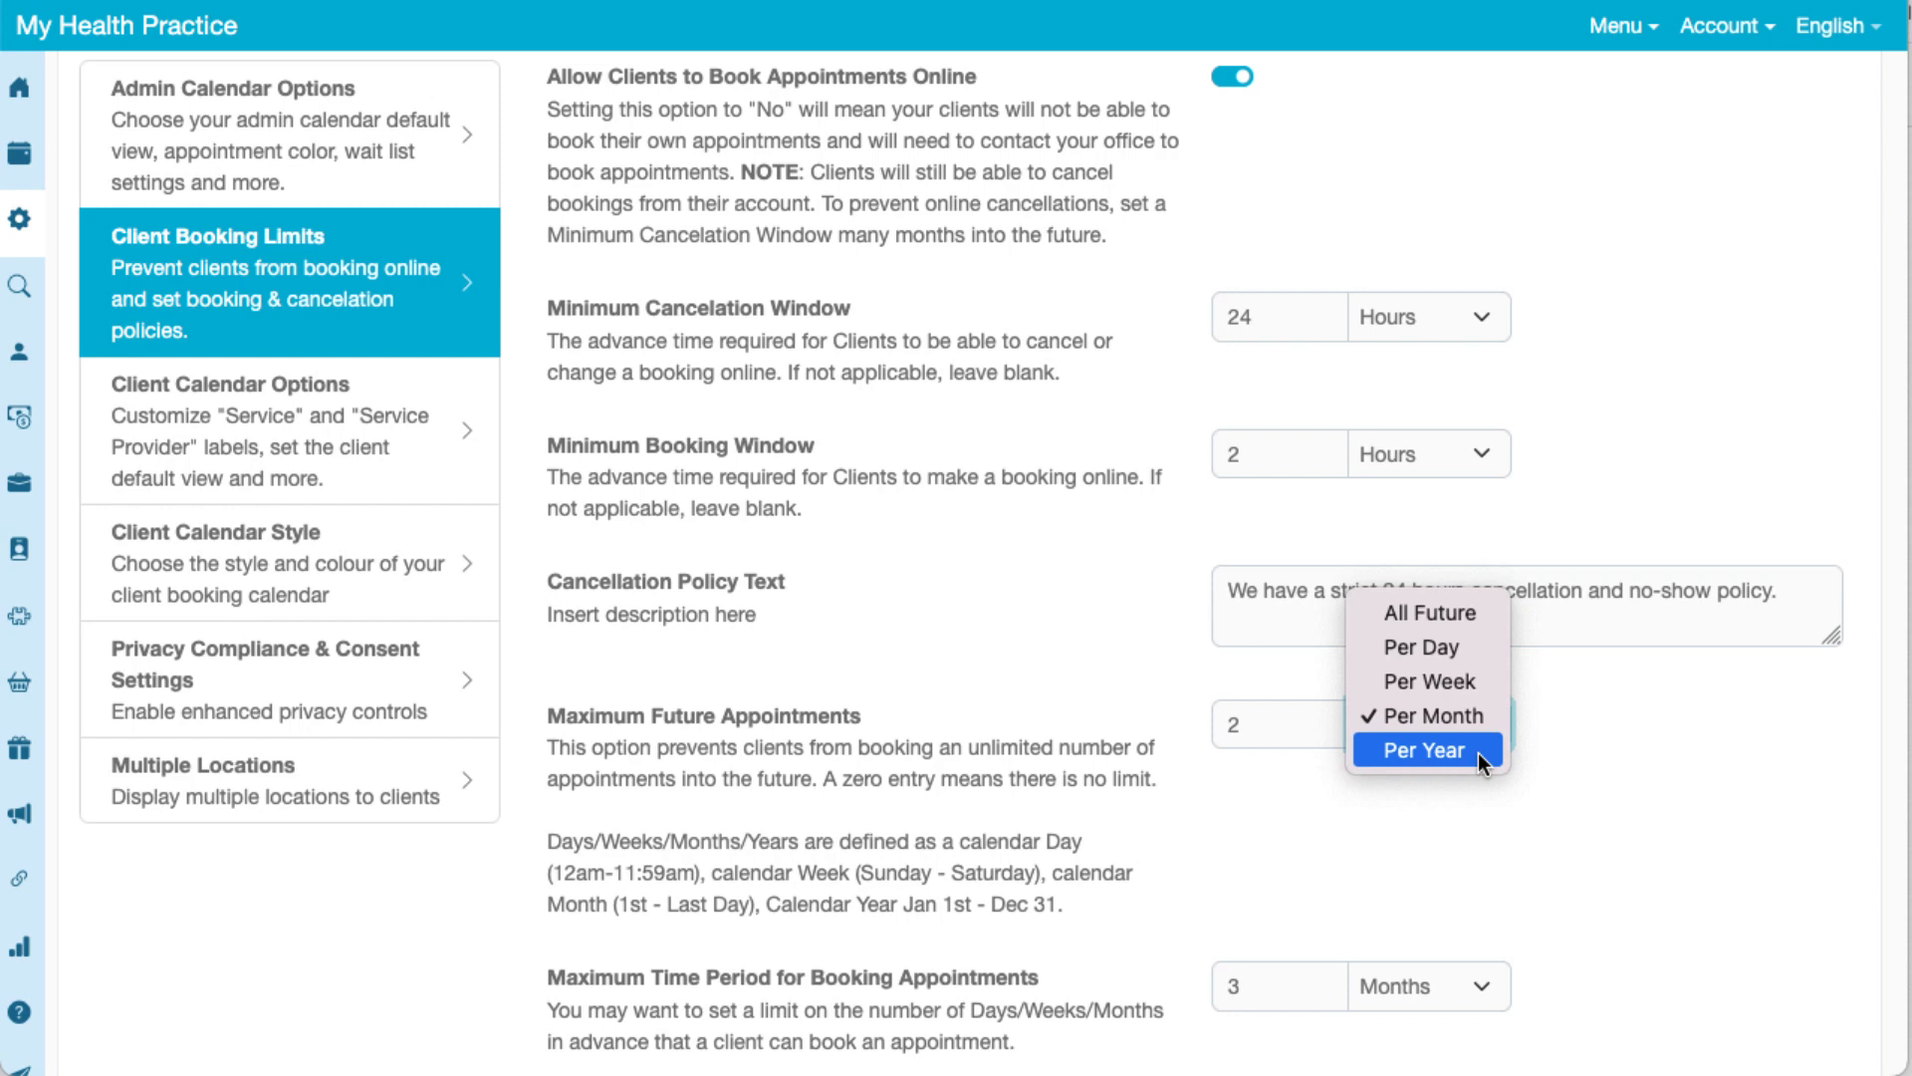
{"action": "left_click", "coordinate": [1492, 814]}
Step: Try Weeks as the unit for the Maximum Time Period for Booking Appointments, and restore it to Months
{"action": "scroll", "coordinate": [1492, 815], "scroll_direction": "down", "scroll_amount": 1}
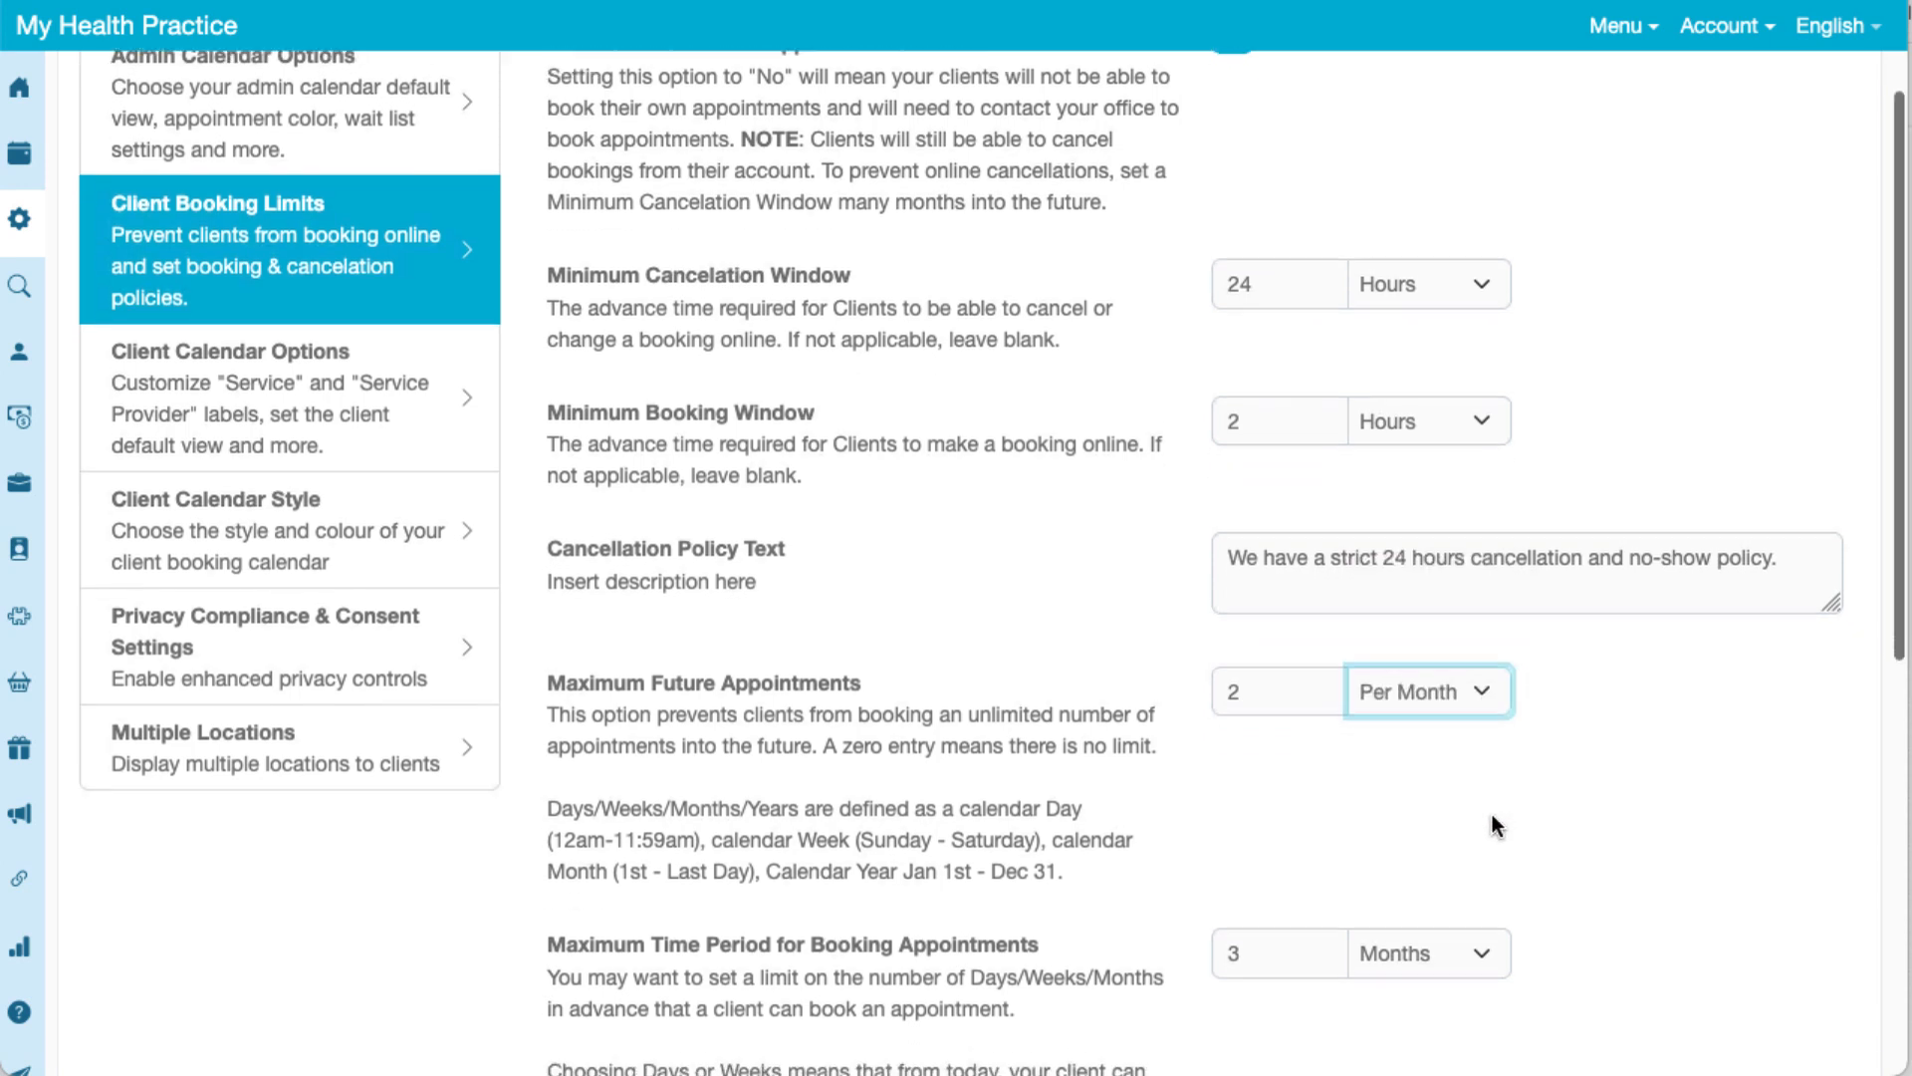
{"action": "scroll", "coordinate": [1492, 815], "scroll_direction": "down", "scroll_amount": 5}
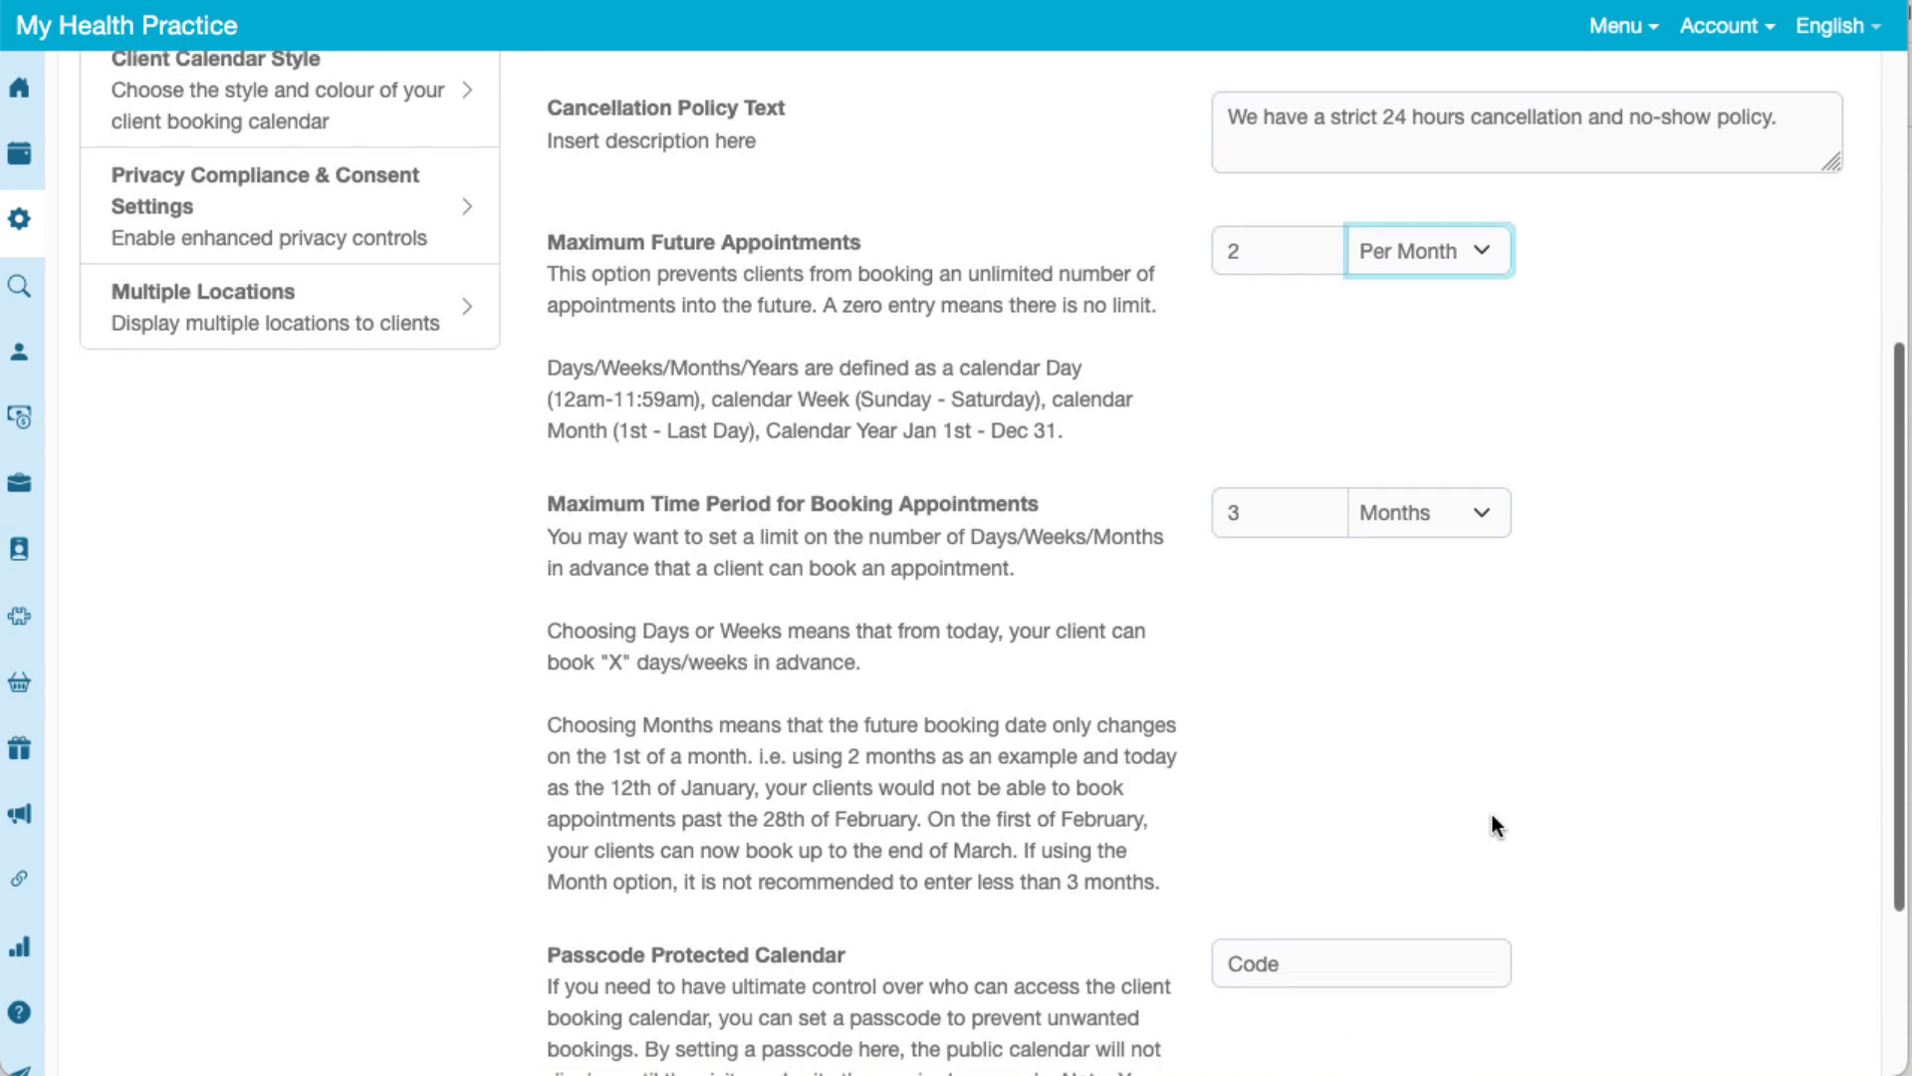
{"action": "scroll", "coordinate": [1491, 820], "scroll_direction": "down", "scroll_amount": 1}
{"action": "scroll", "coordinate": [1491, 828], "scroll_direction": "down", "scroll_amount": 1}
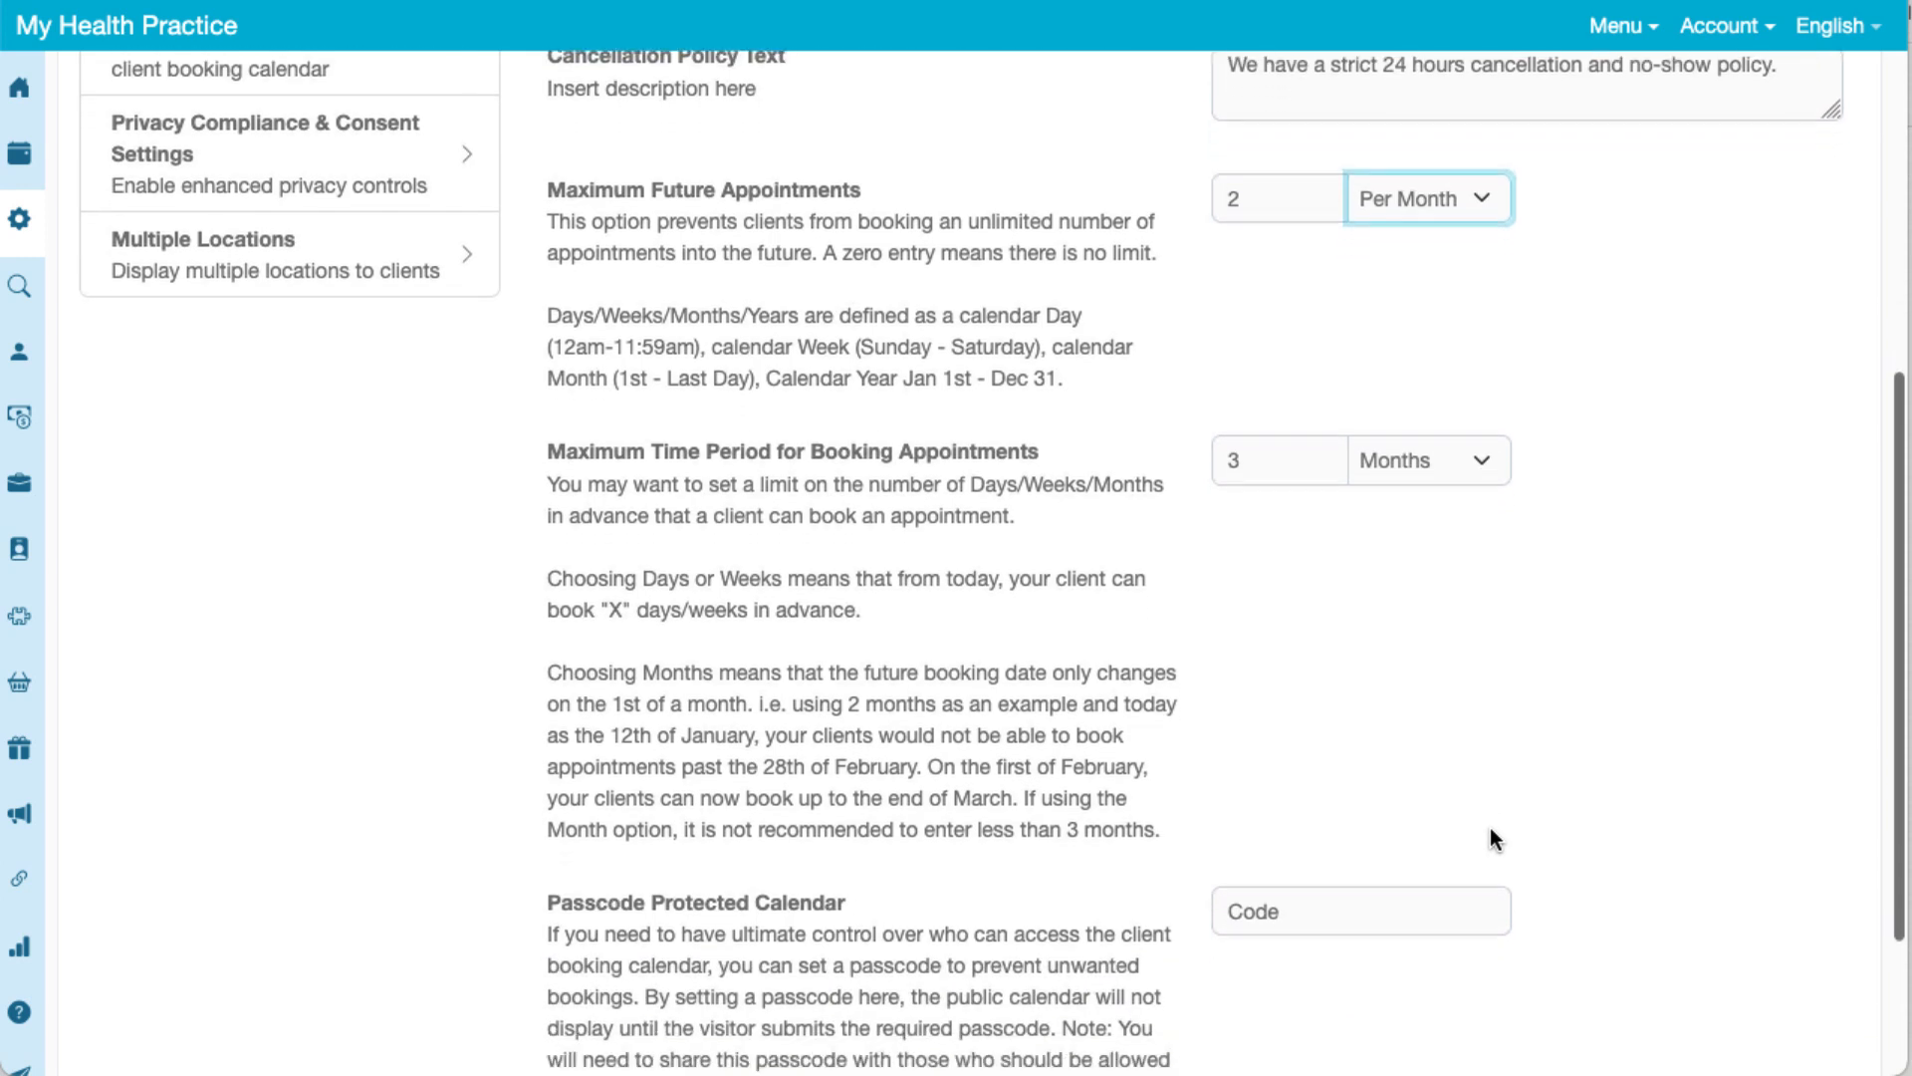
{"action": "scroll", "coordinate": [1490, 829], "scroll_direction": "down", "scroll_amount": 1}
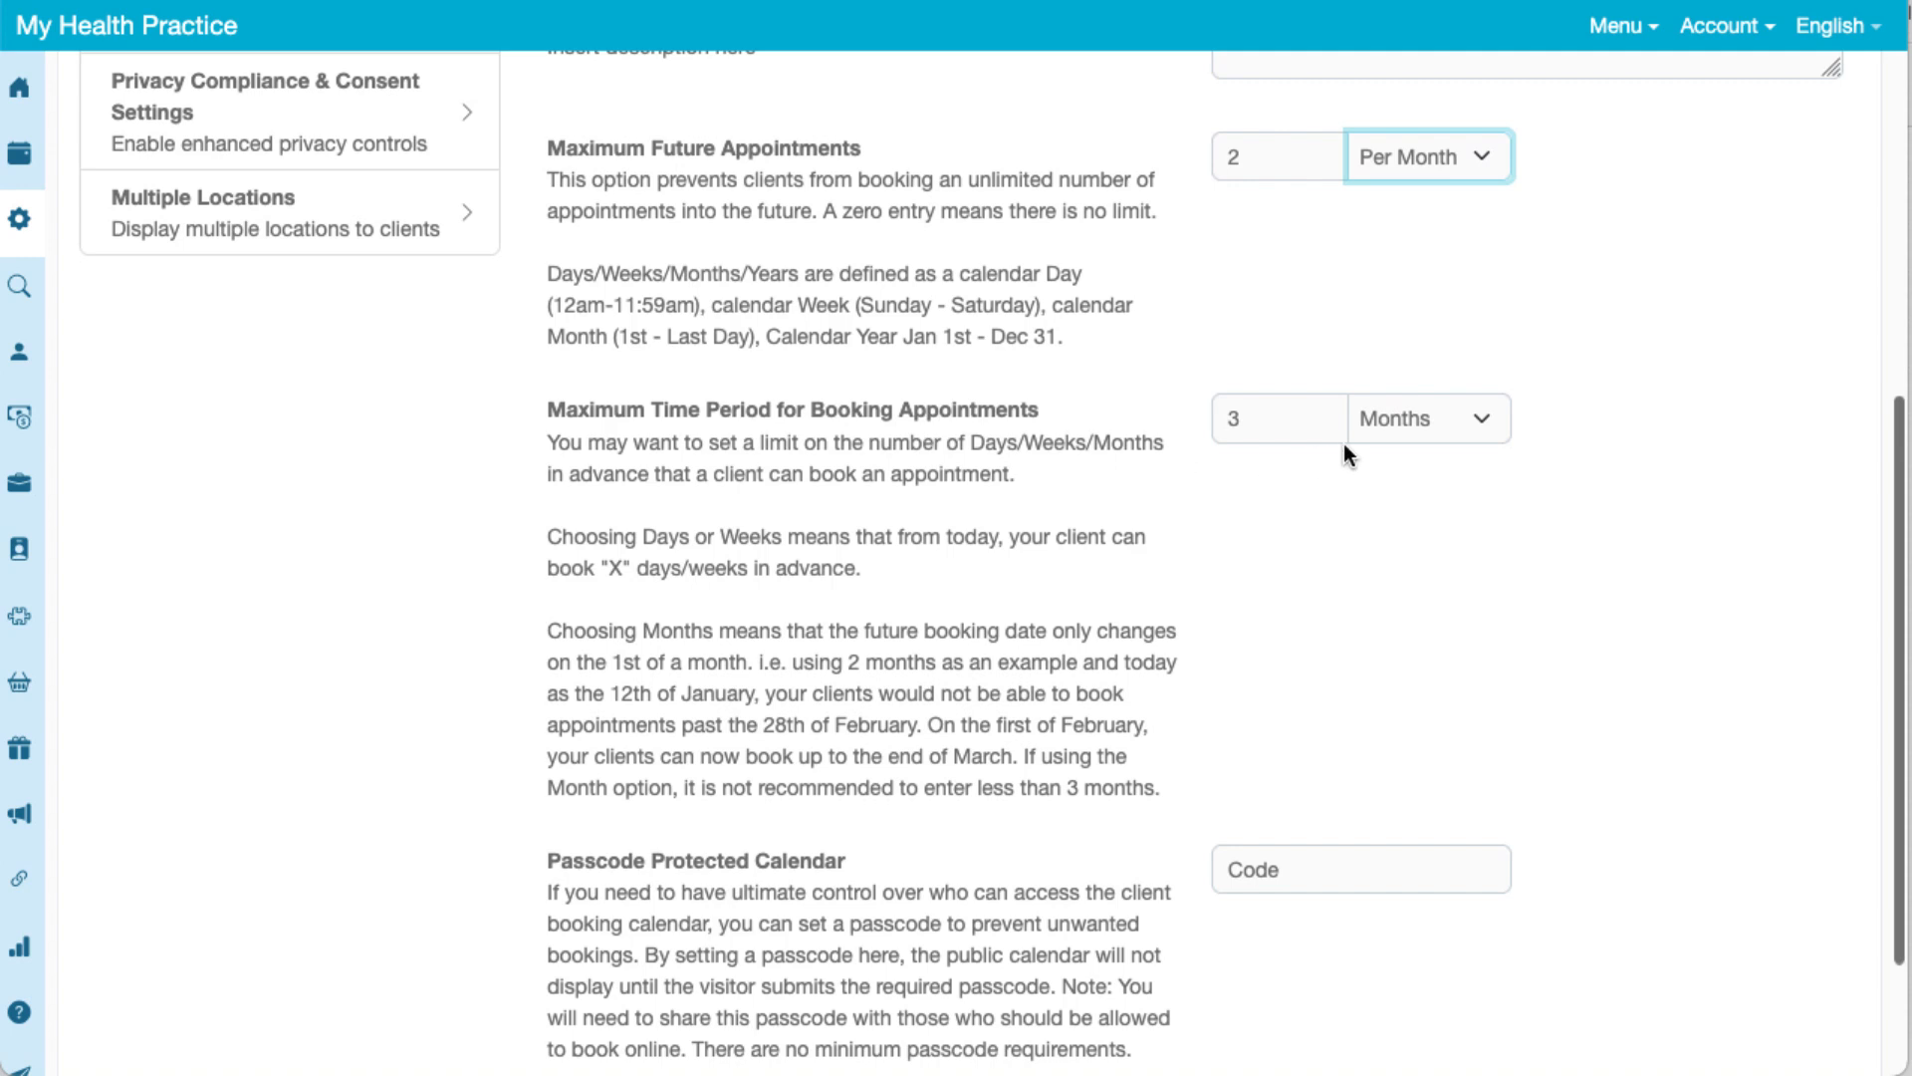
{"action": "left_click", "coordinate": [1430, 428]}
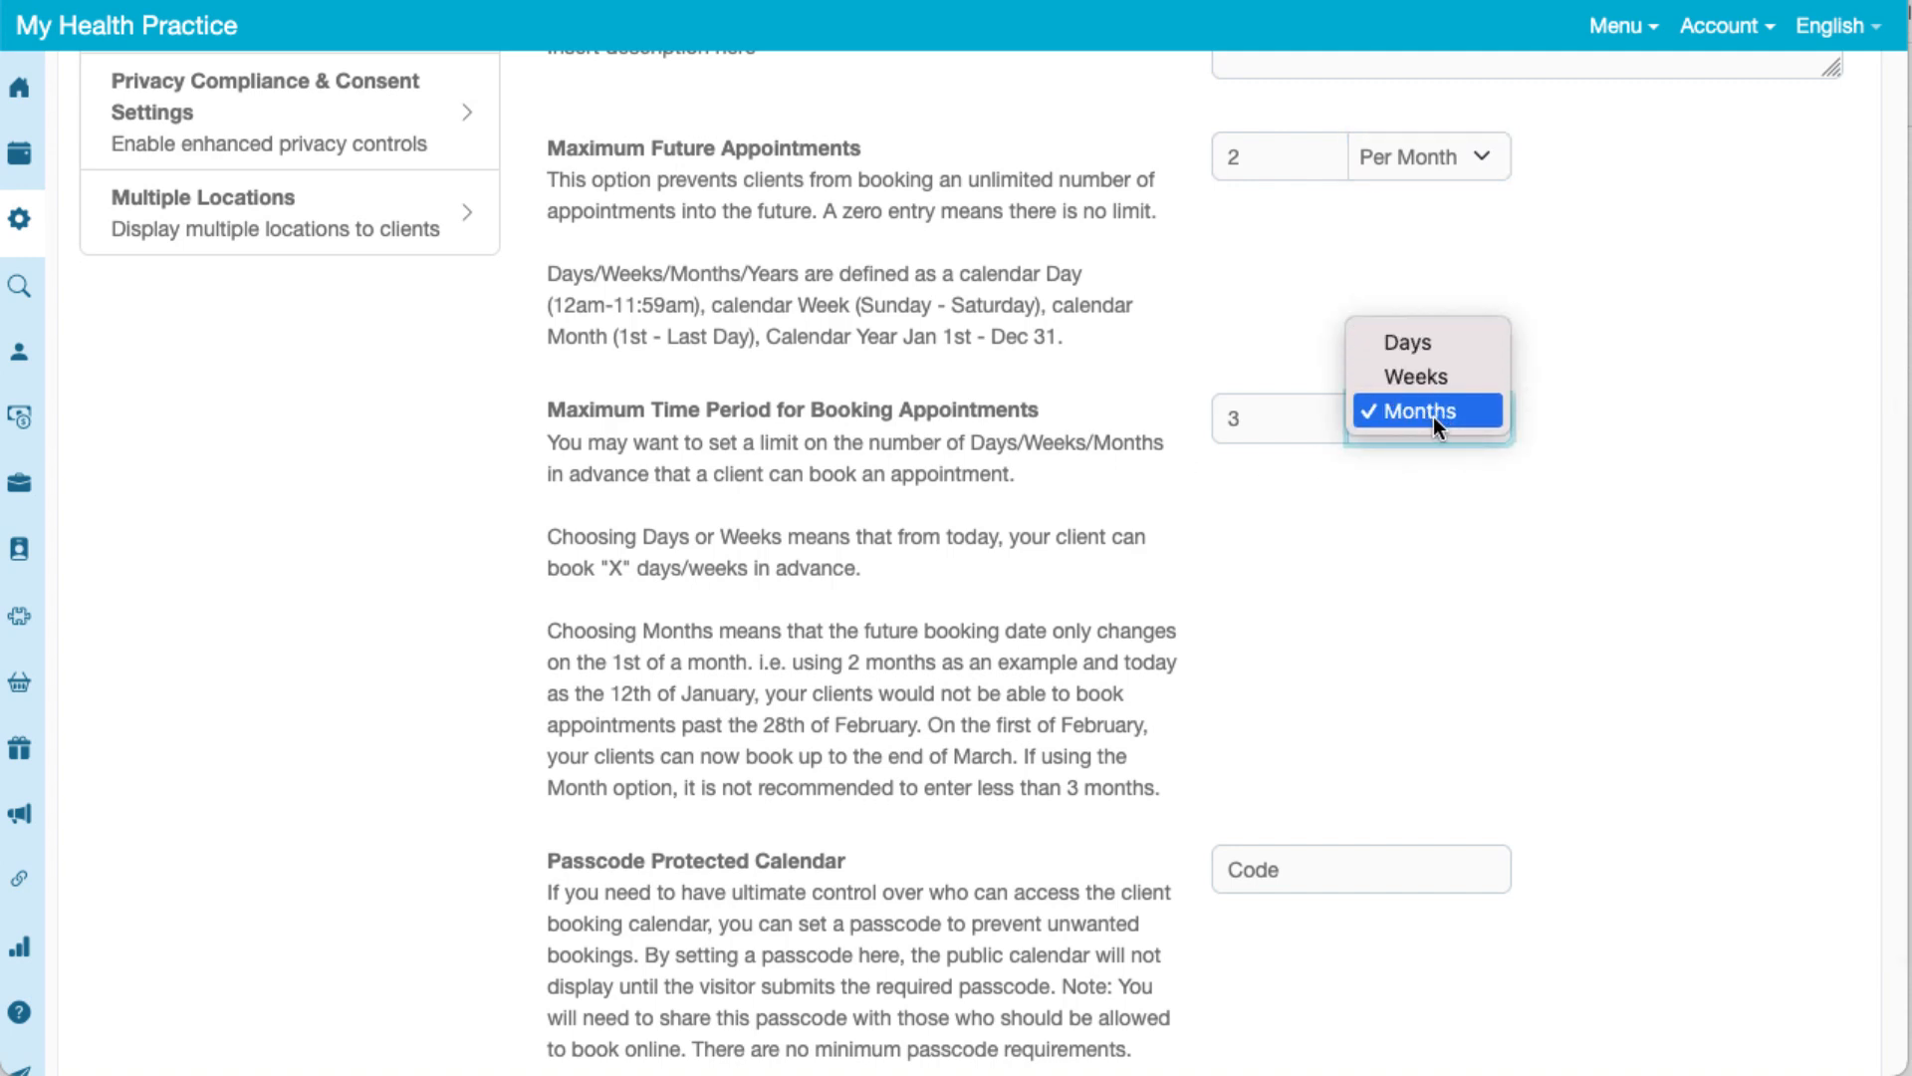
{"action": "left_click", "coordinate": [1431, 379]}
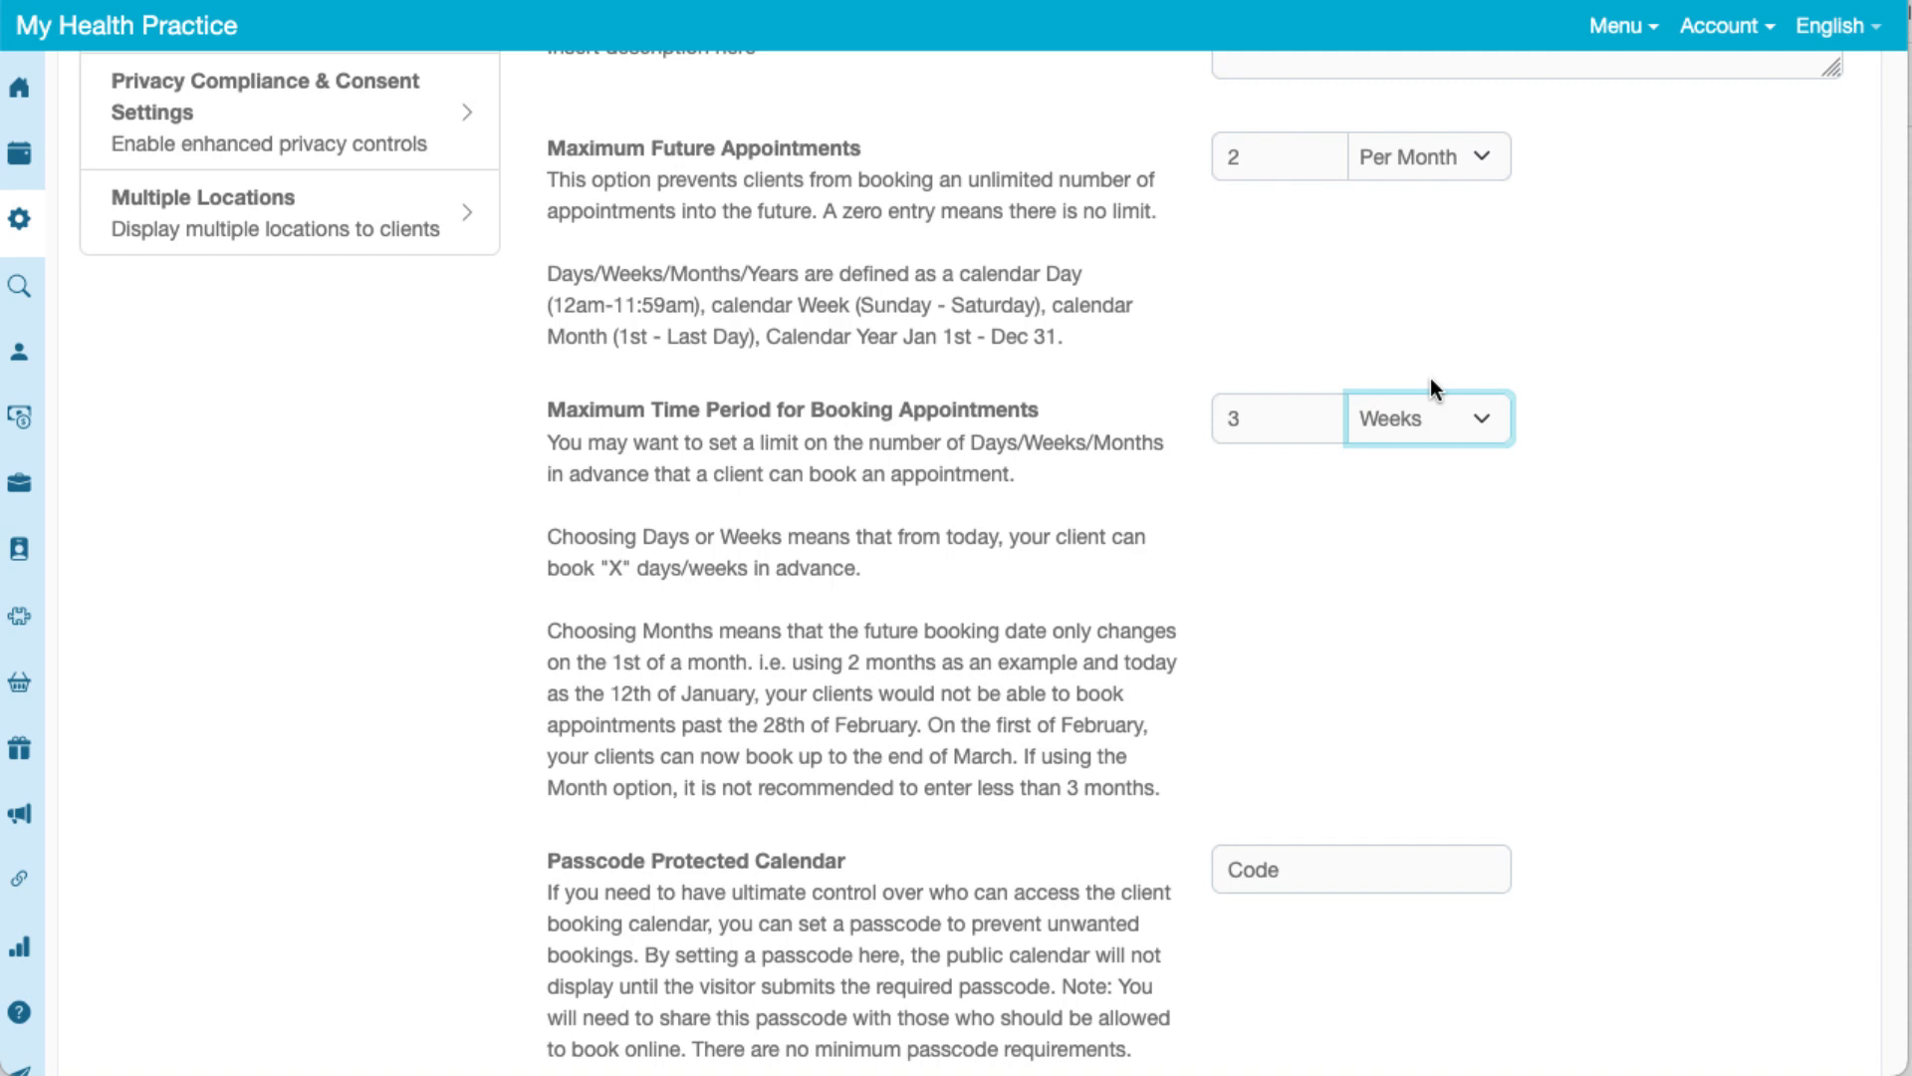
{"action": "left_click", "coordinate": [1454, 420]}
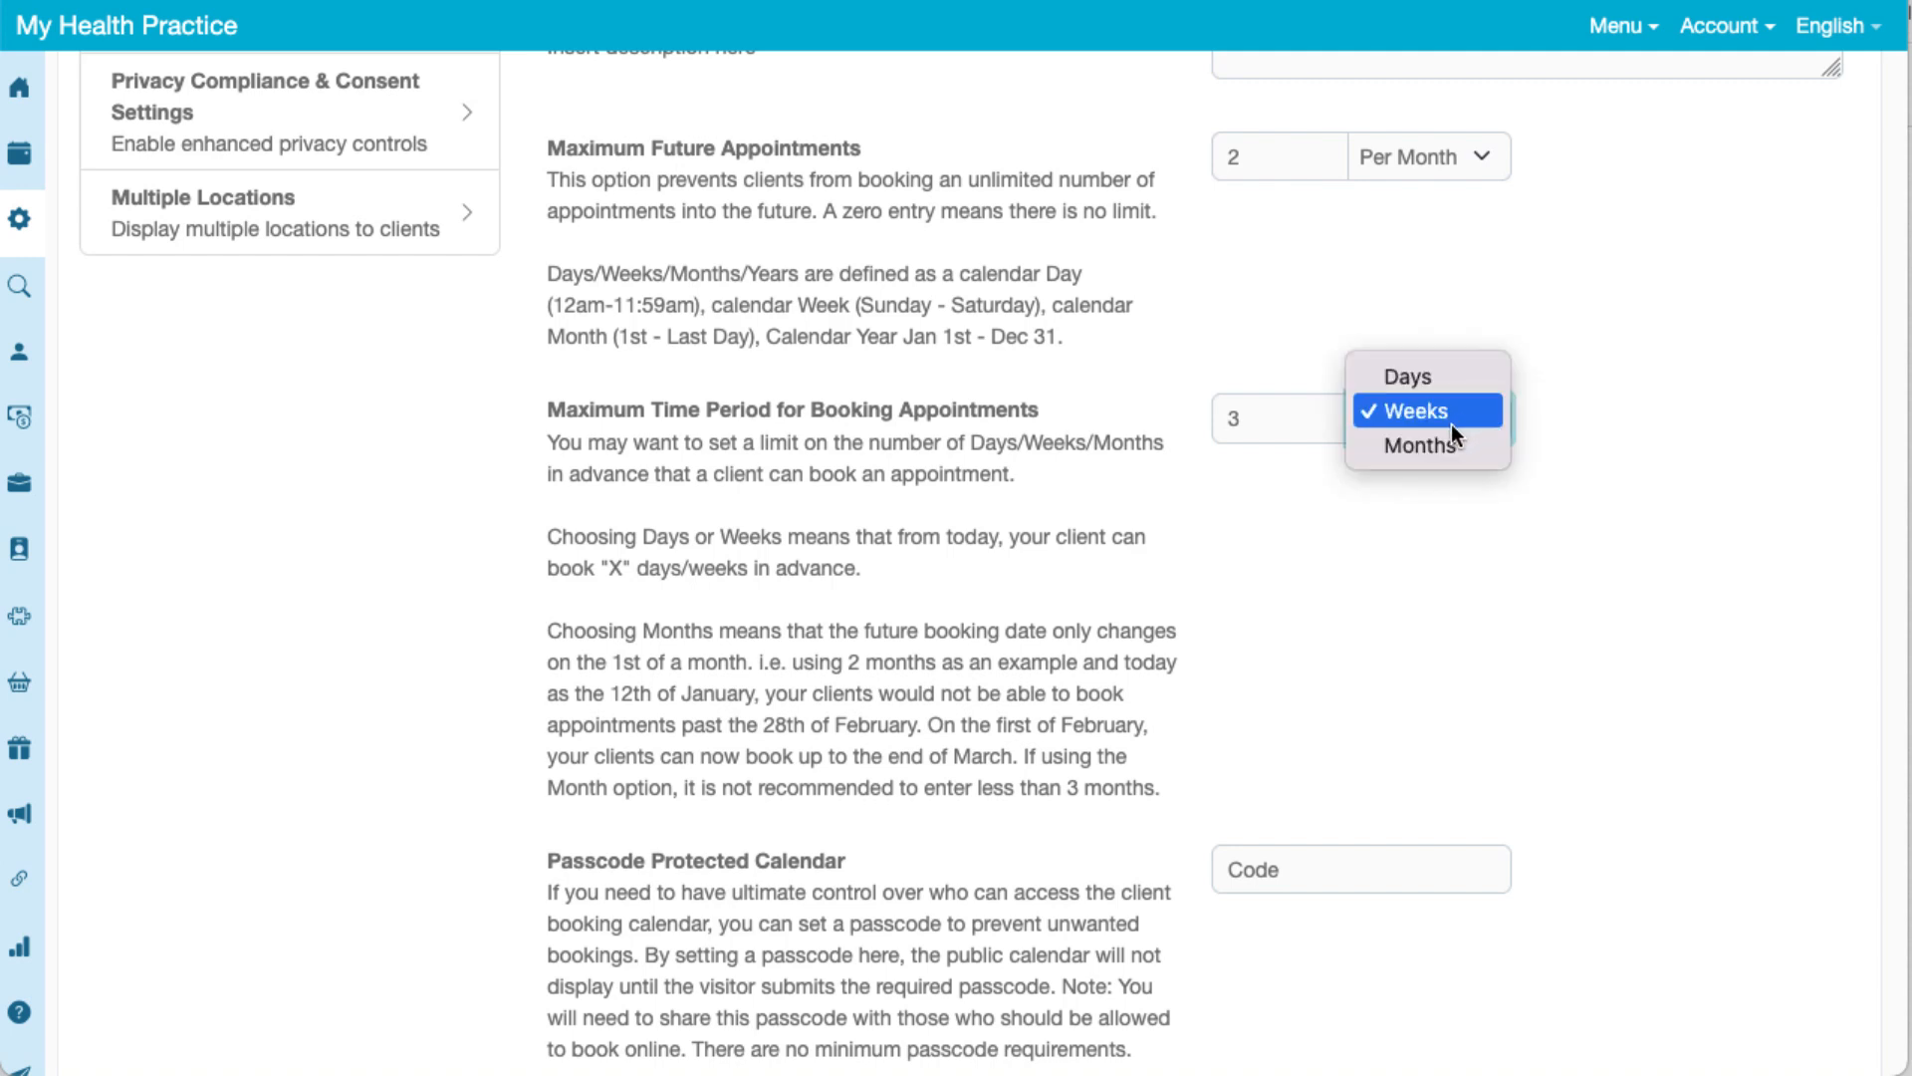
{"action": "left_click", "coordinate": [1448, 444]}
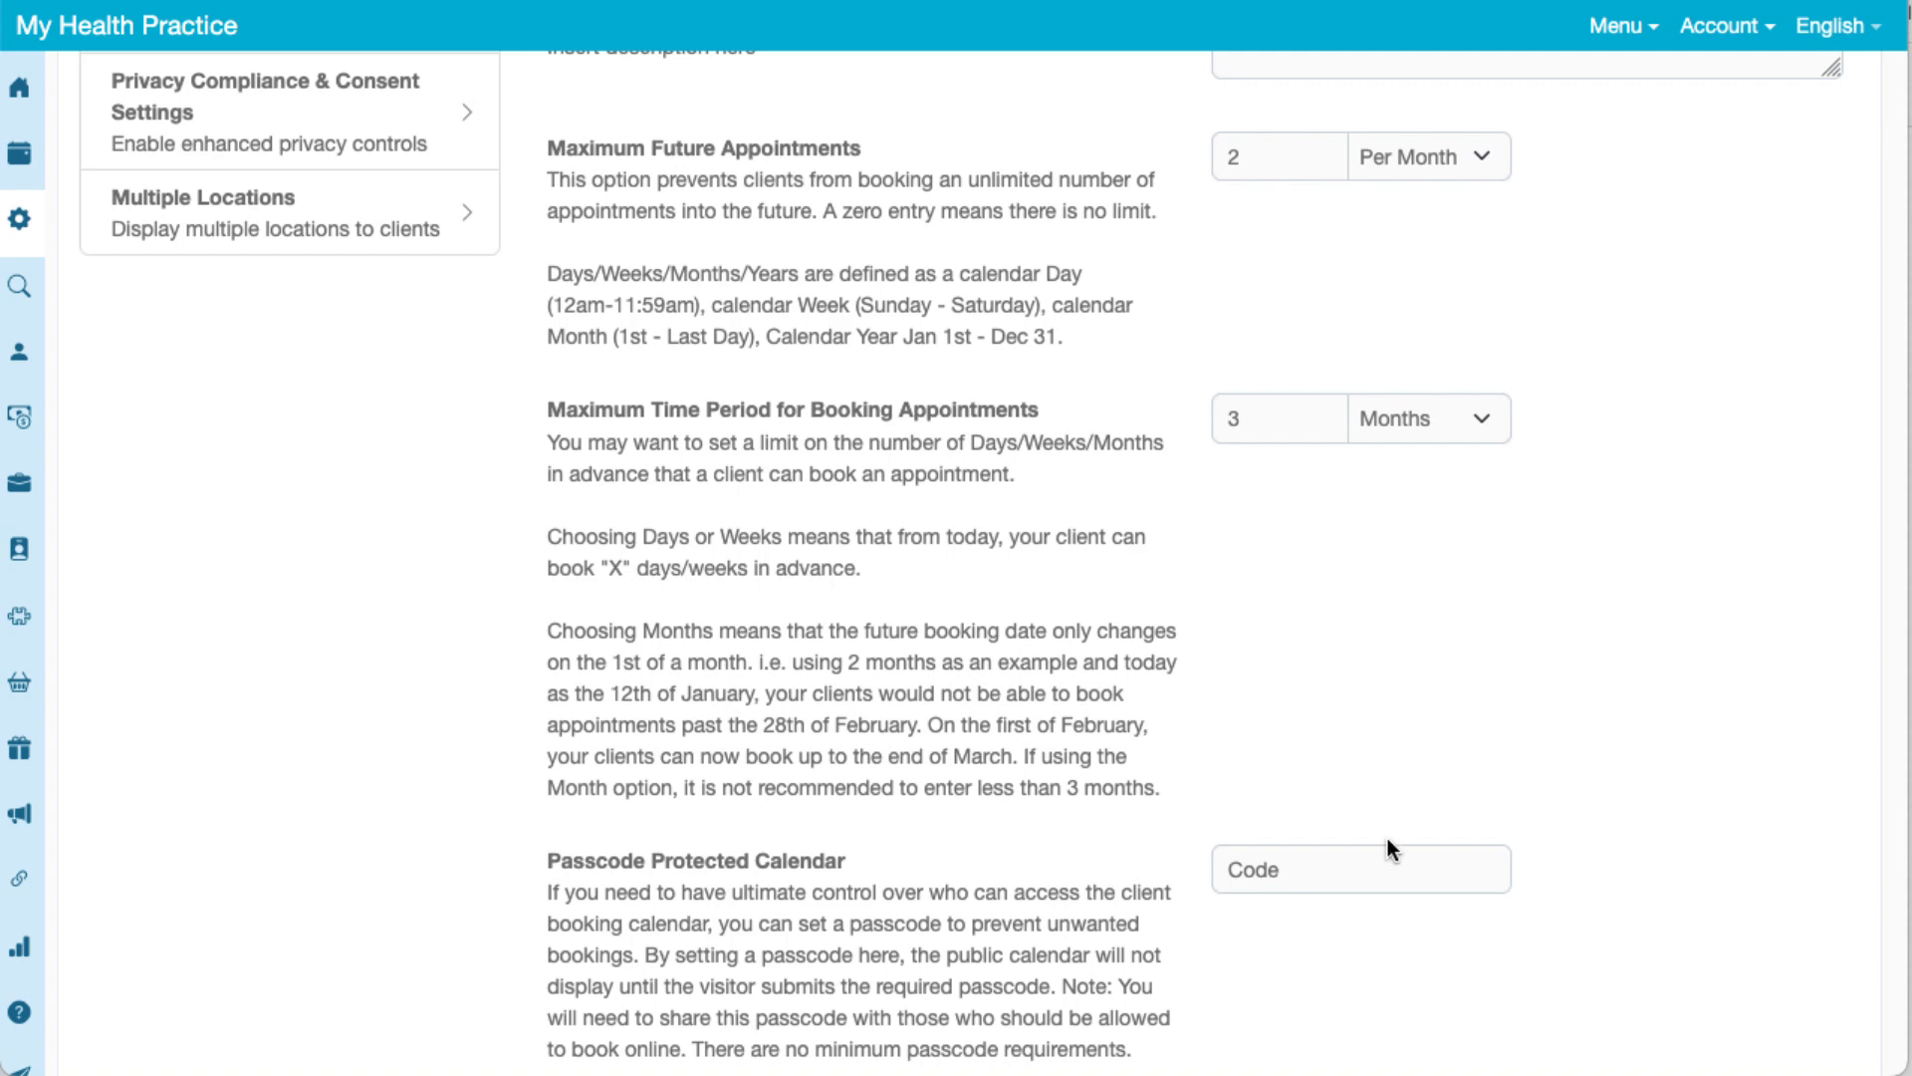
Step: Clear the passcode field for the Passcode Protected Calendar option
{"action": "left_click", "coordinate": [1248, 881]}
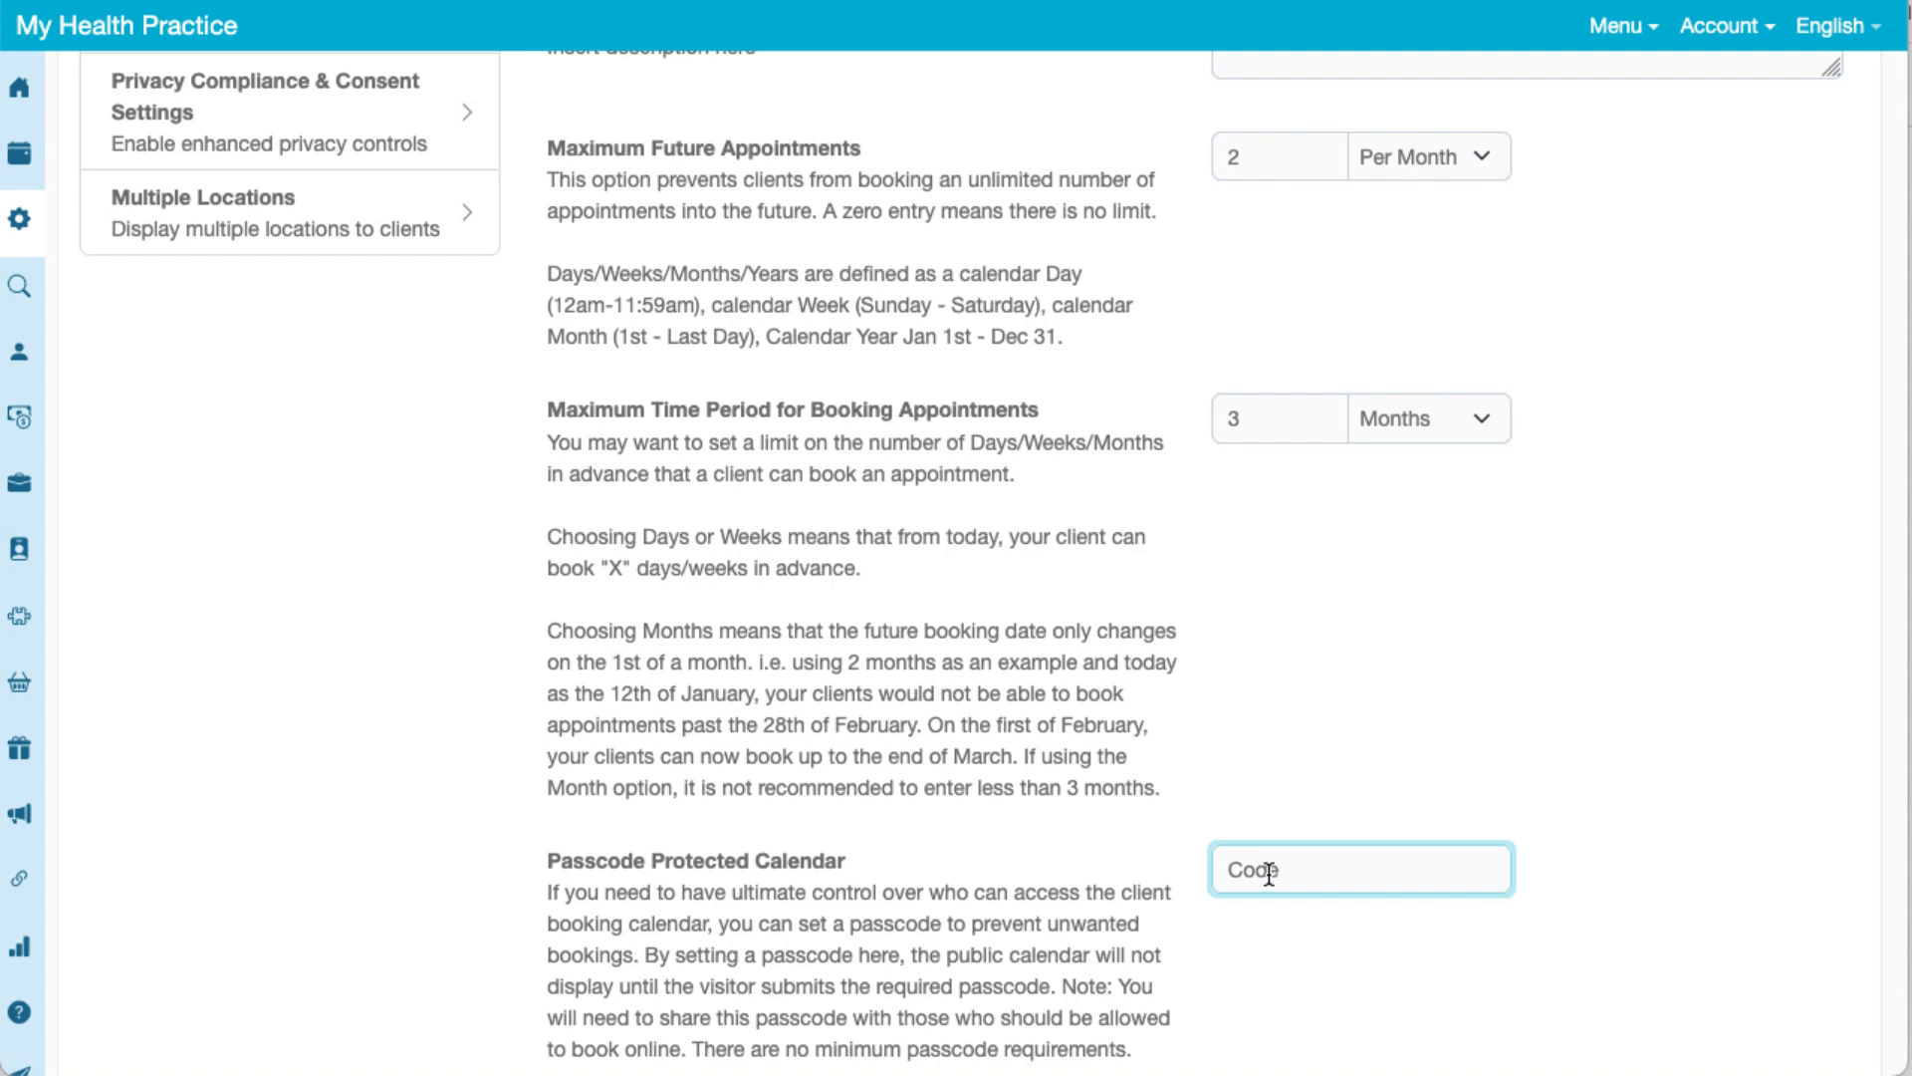
{"action": "double_click", "coordinate": [1269, 875]}
{"action": "key", "text": "BackSpace"}
{"action": "left_click", "coordinate": [1384, 959]}
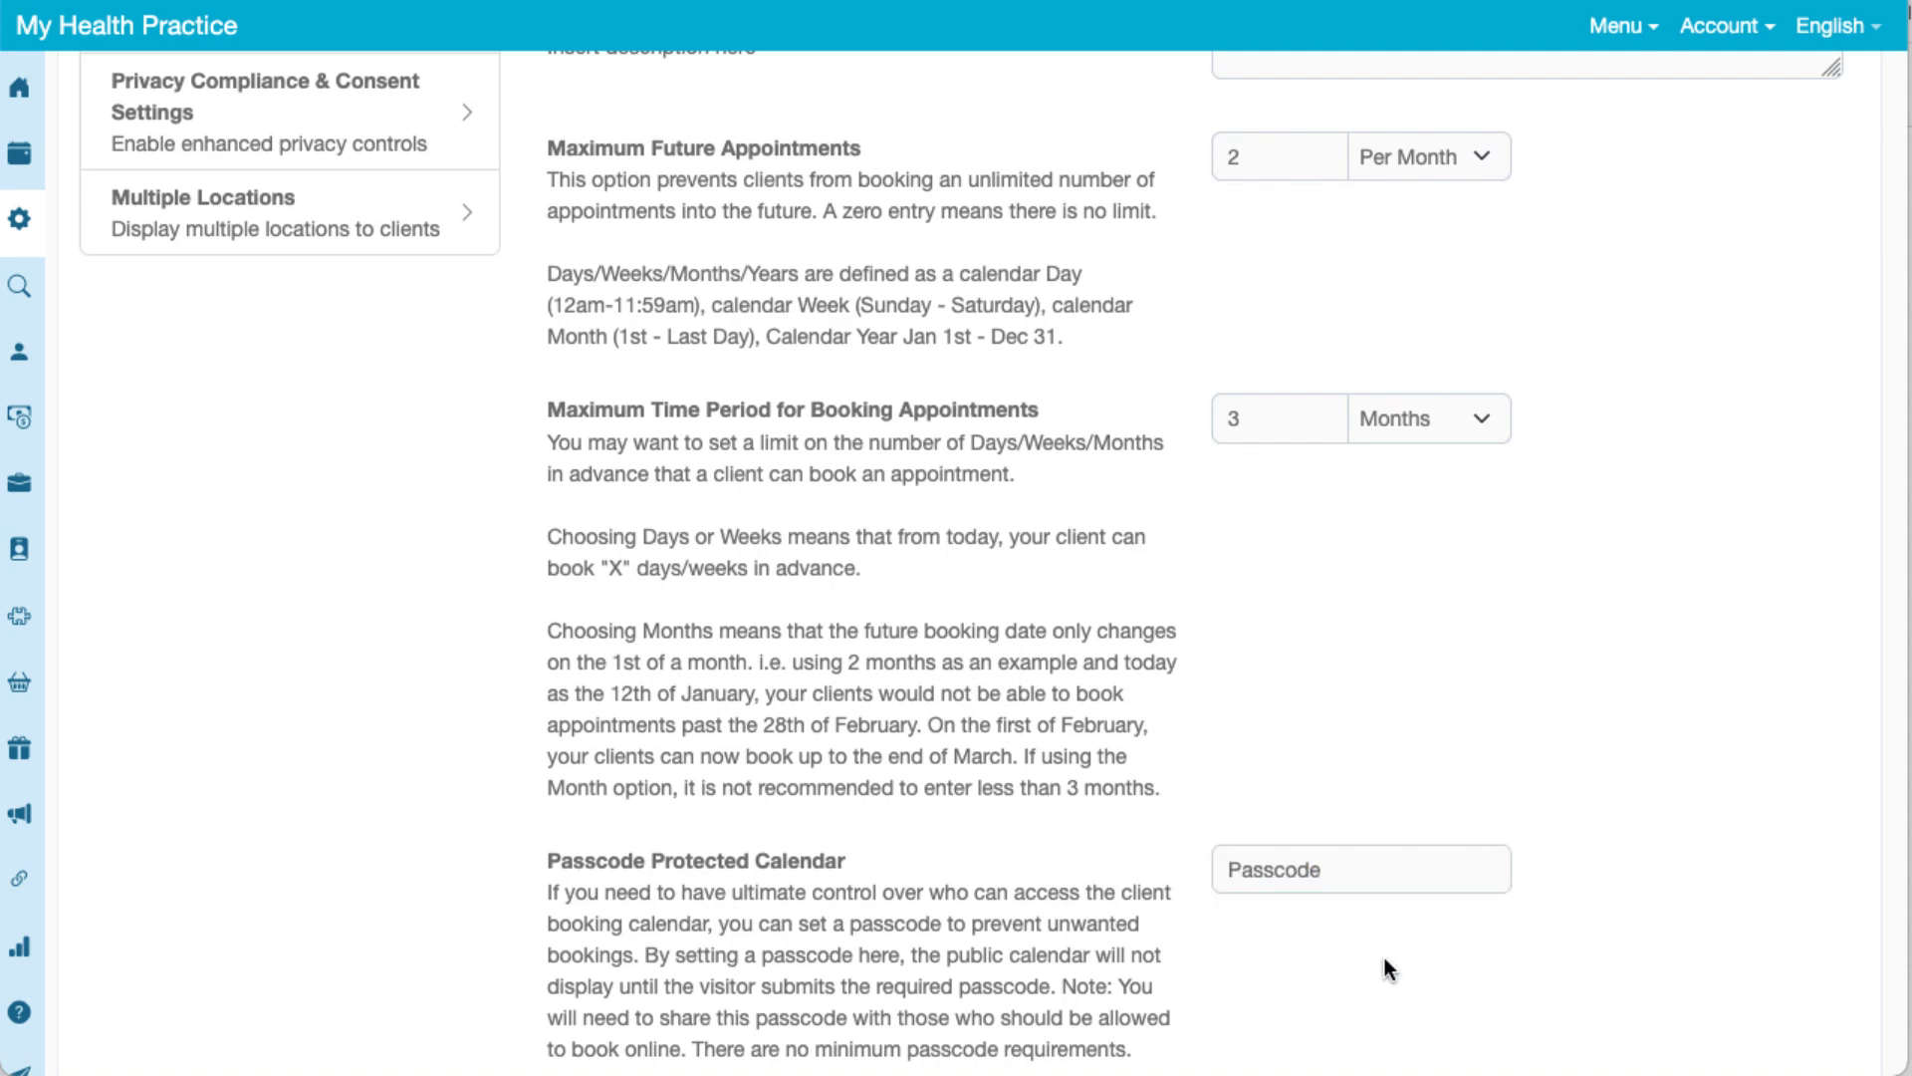
{"action": "left_click", "coordinate": [1310, 874]}
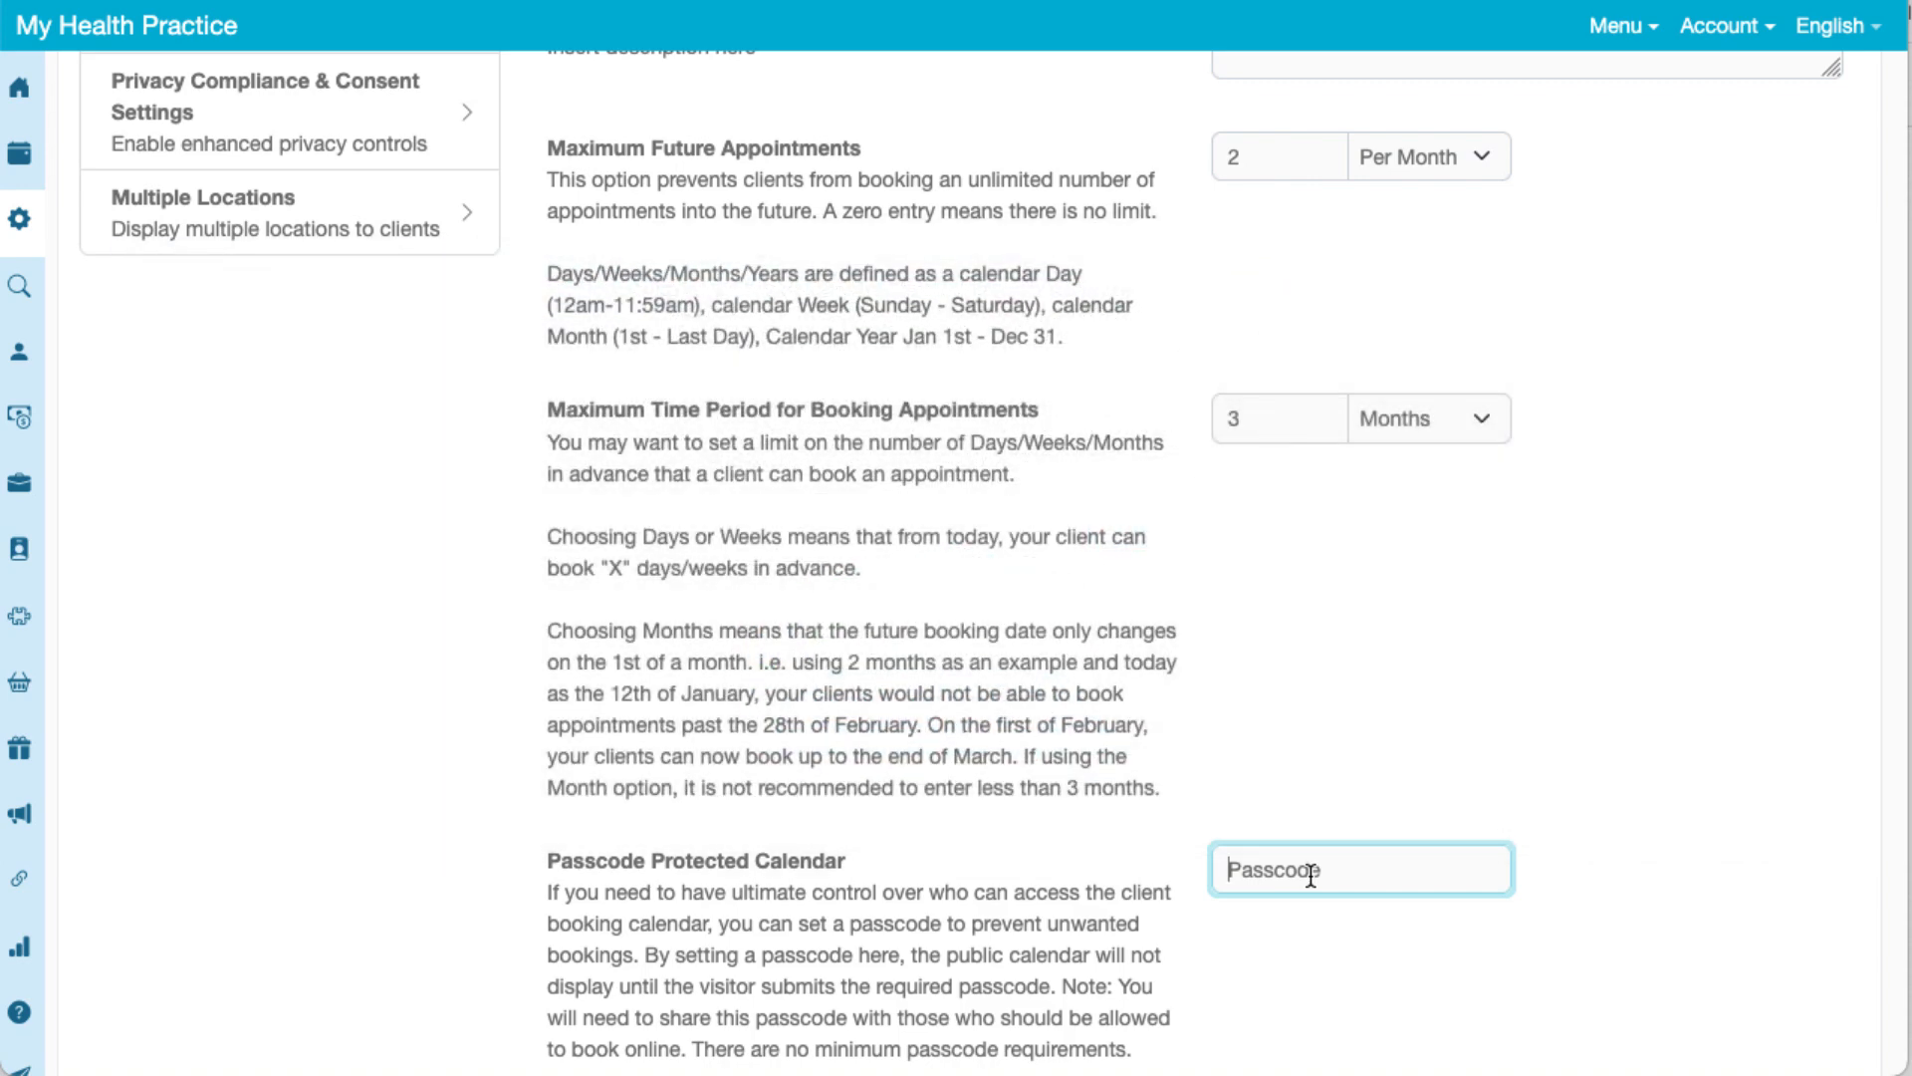
Step: Open the Booking Settings of the service provider listed under Massage Therapists
{"action": "scroll", "coordinate": [1311, 874], "scroll_direction": "up", "scroll_amount": 10}
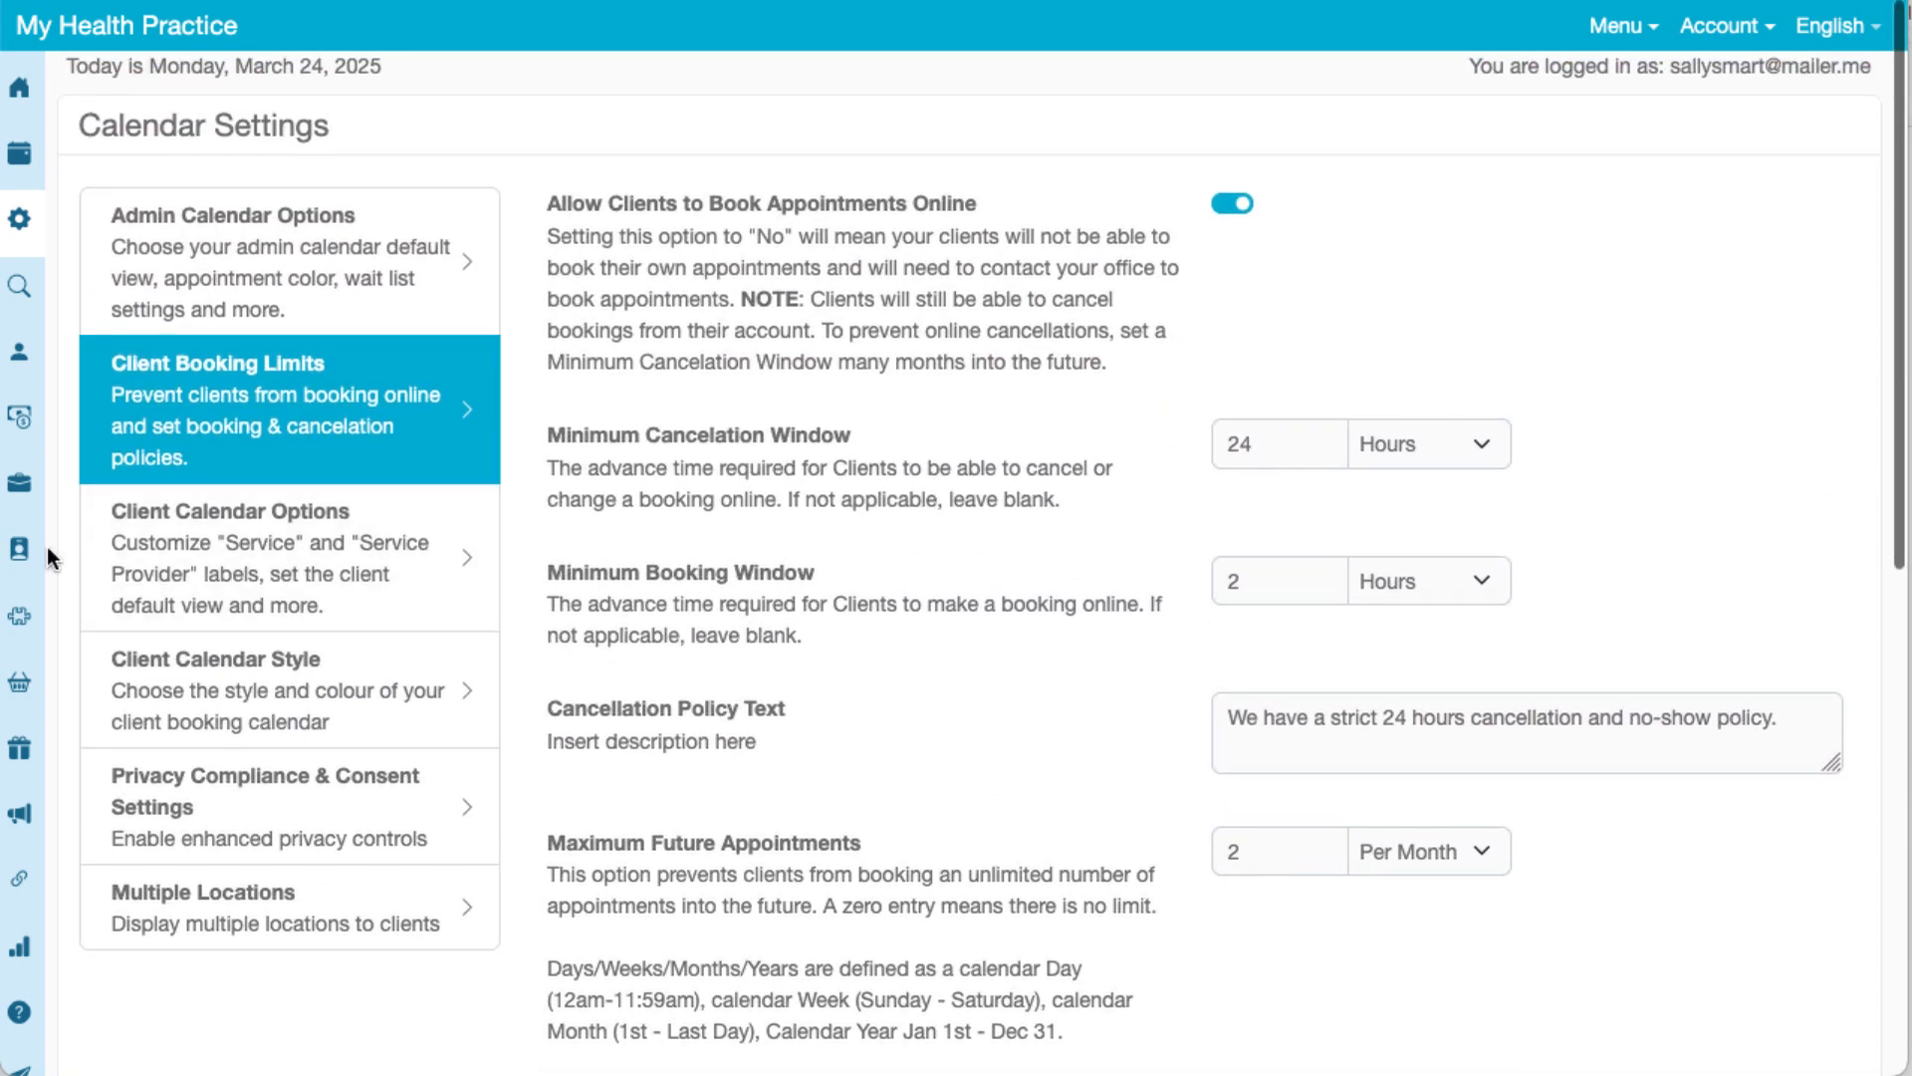
{"action": "mouse_move", "coordinate": [30, 548]}
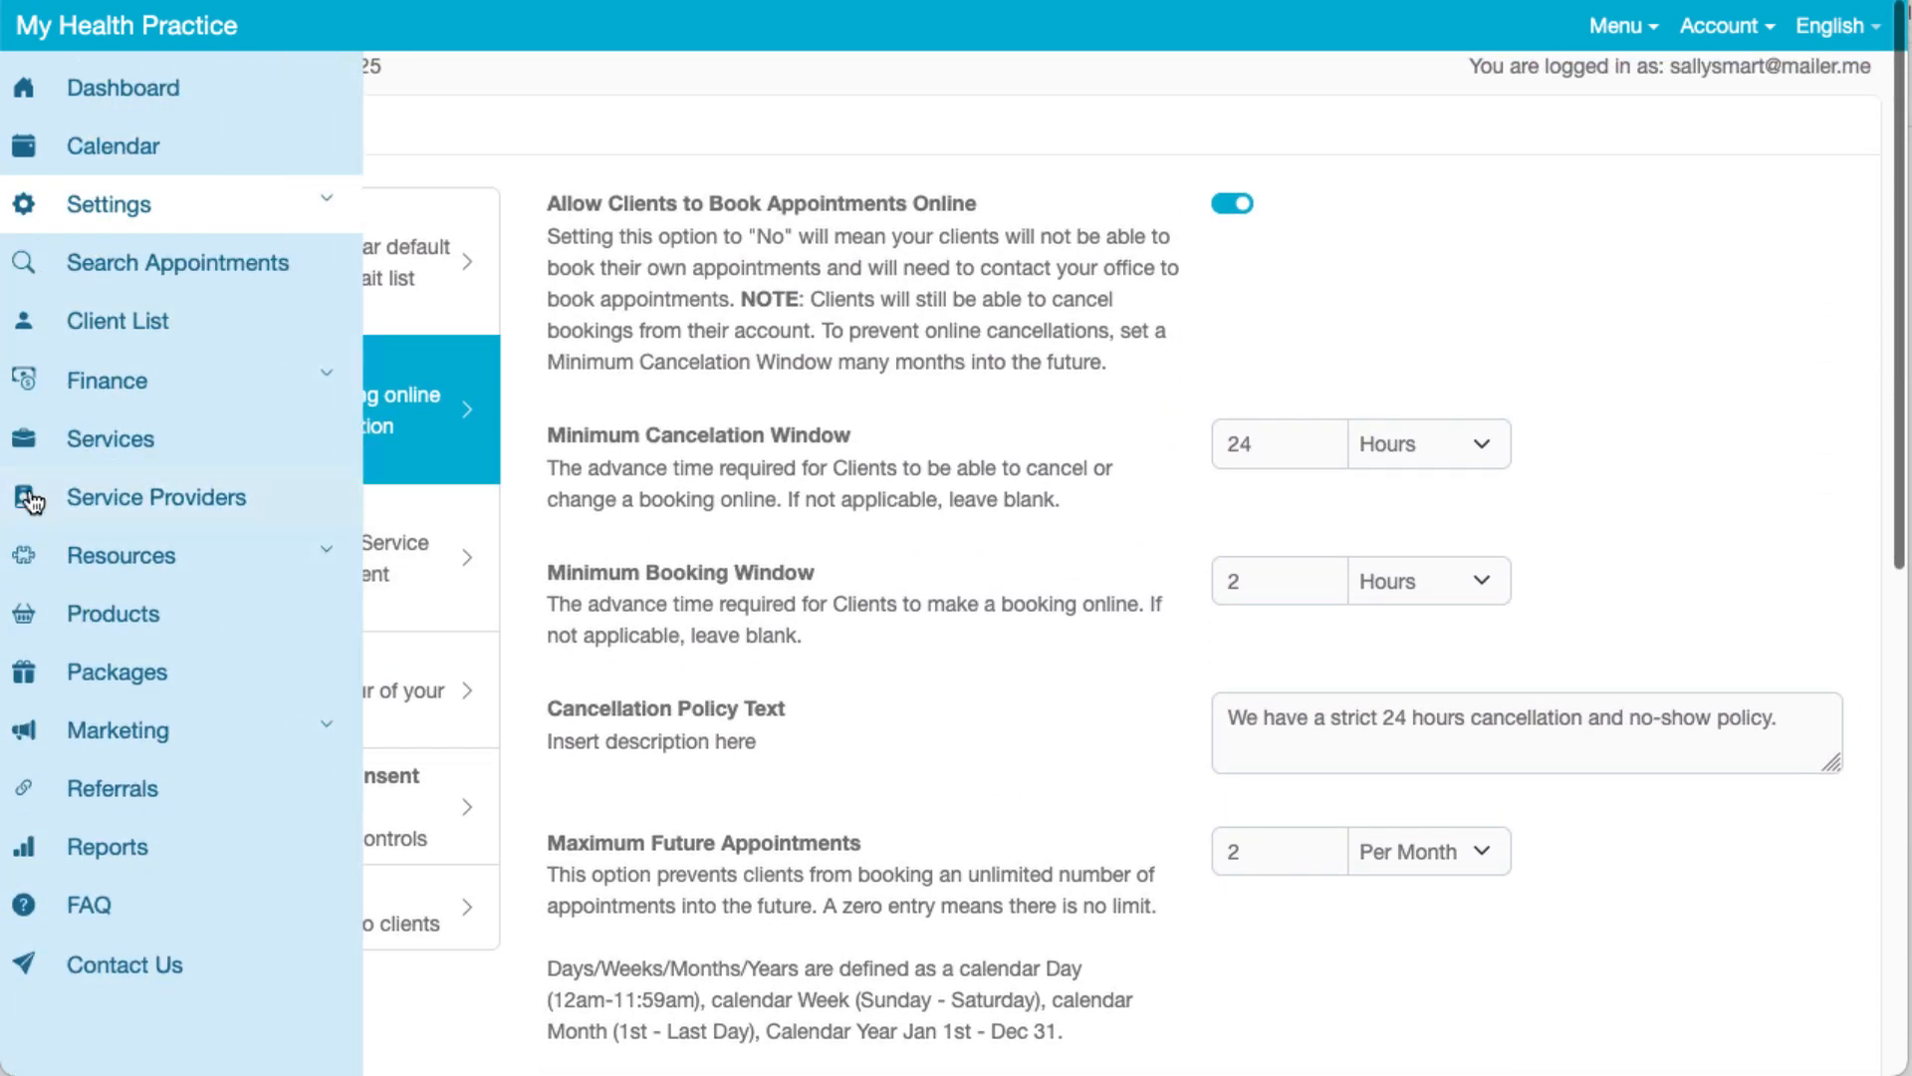
{"action": "left_click", "coordinate": [152, 490]}
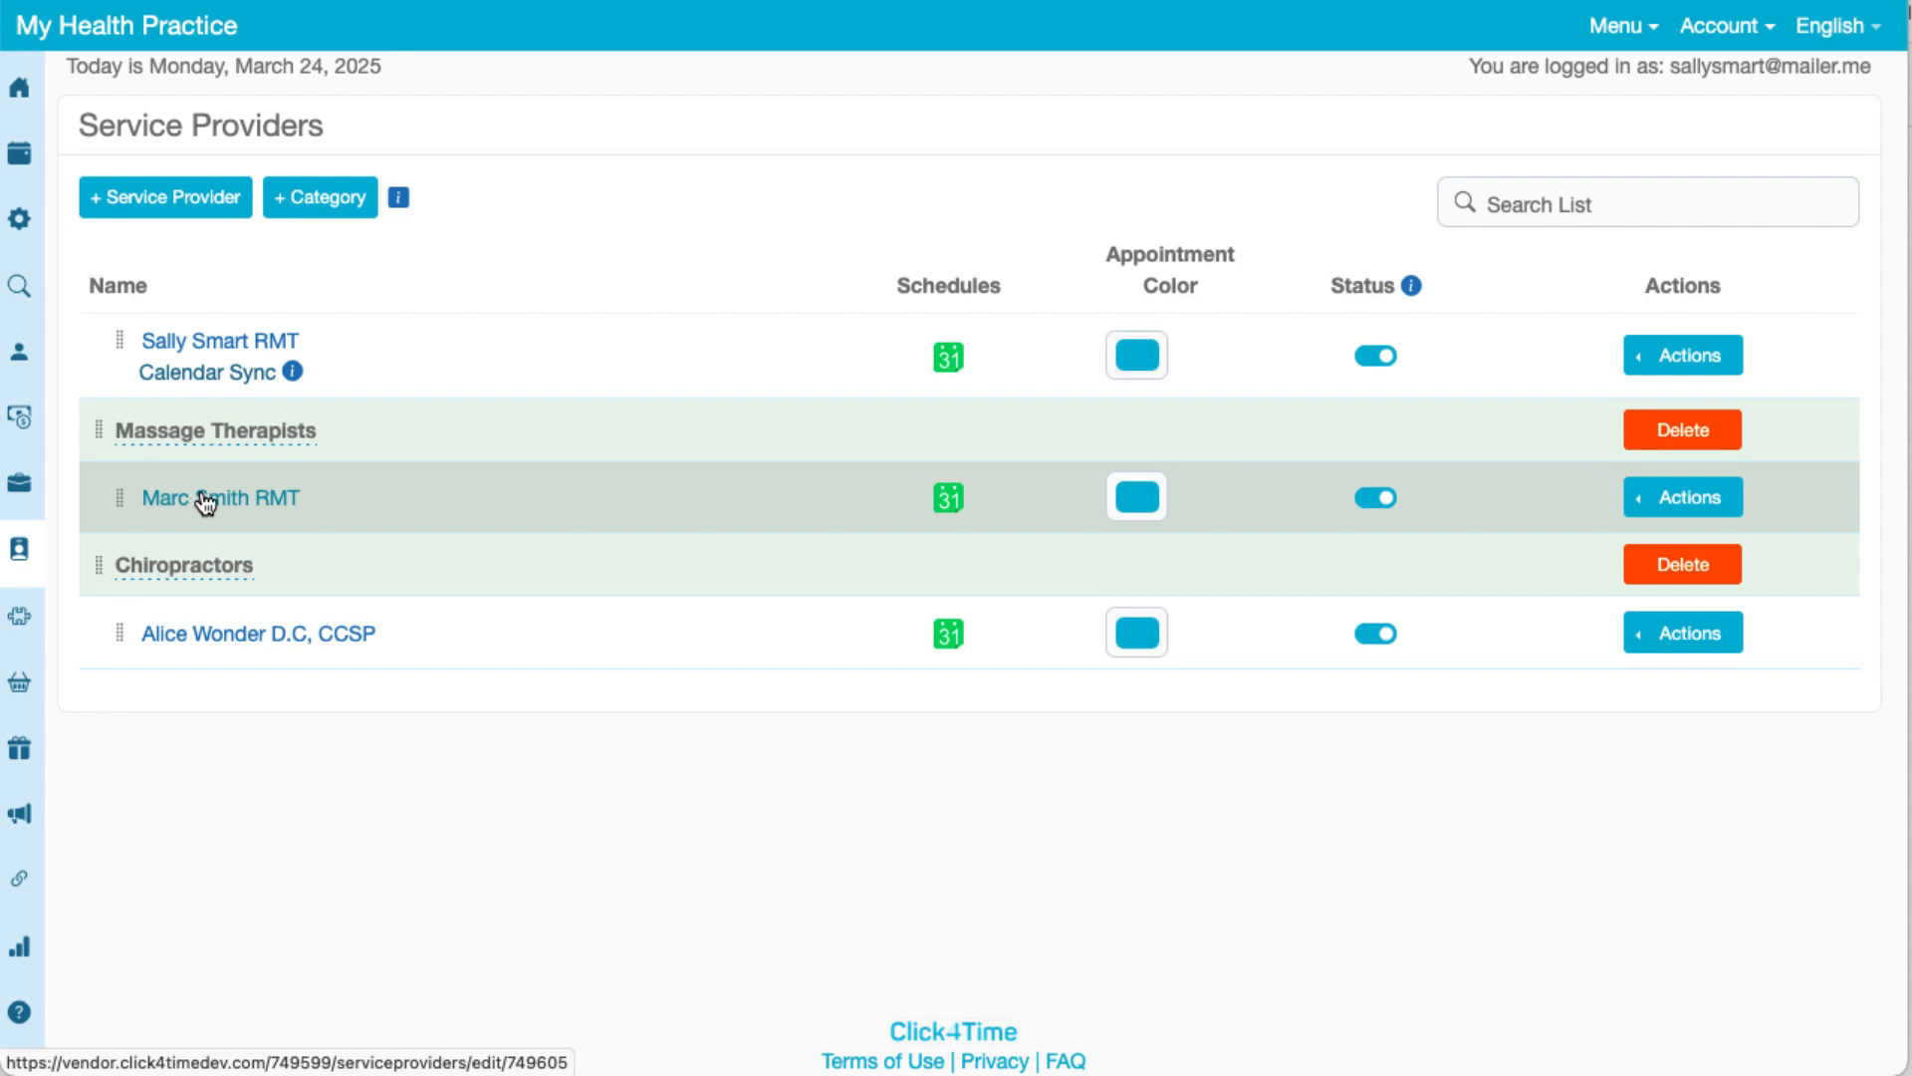
{"action": "left_click", "coordinate": [202, 495]}
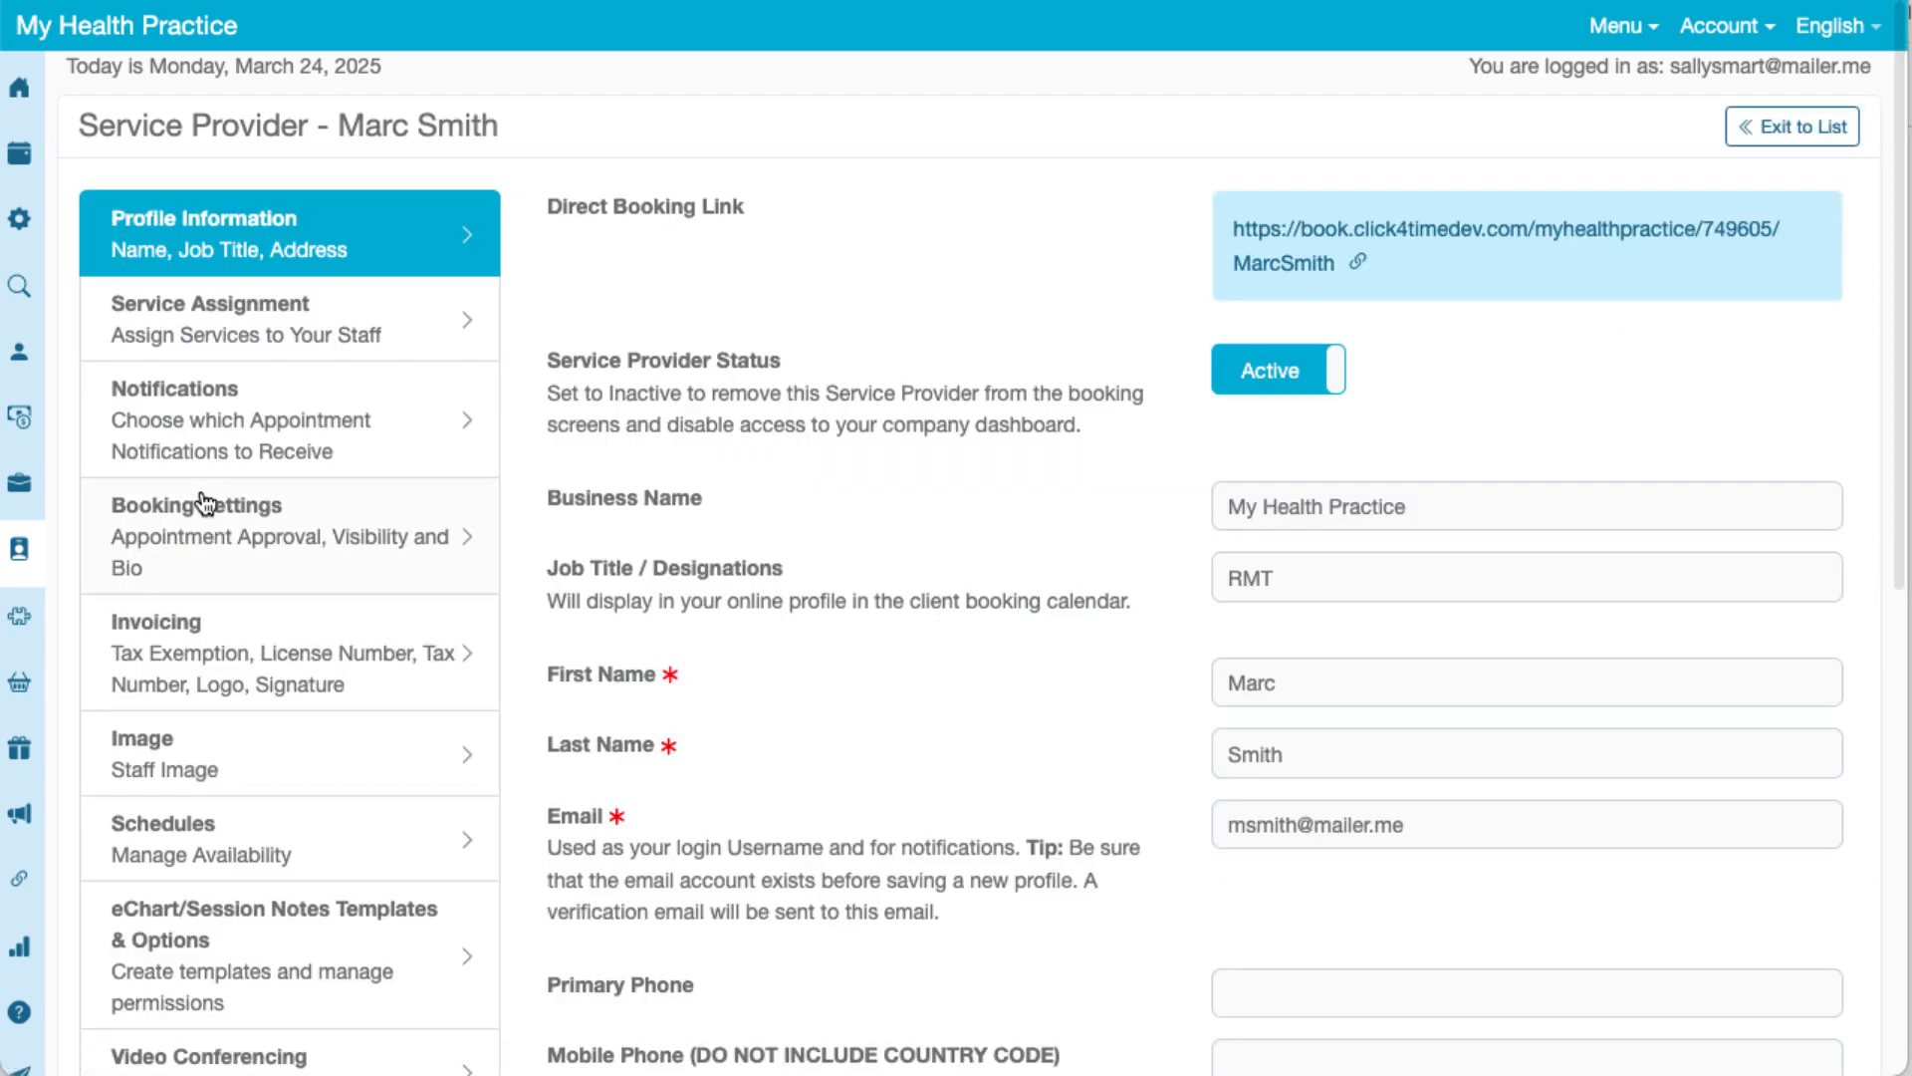
{"action": "left_click", "coordinate": [219, 535]}
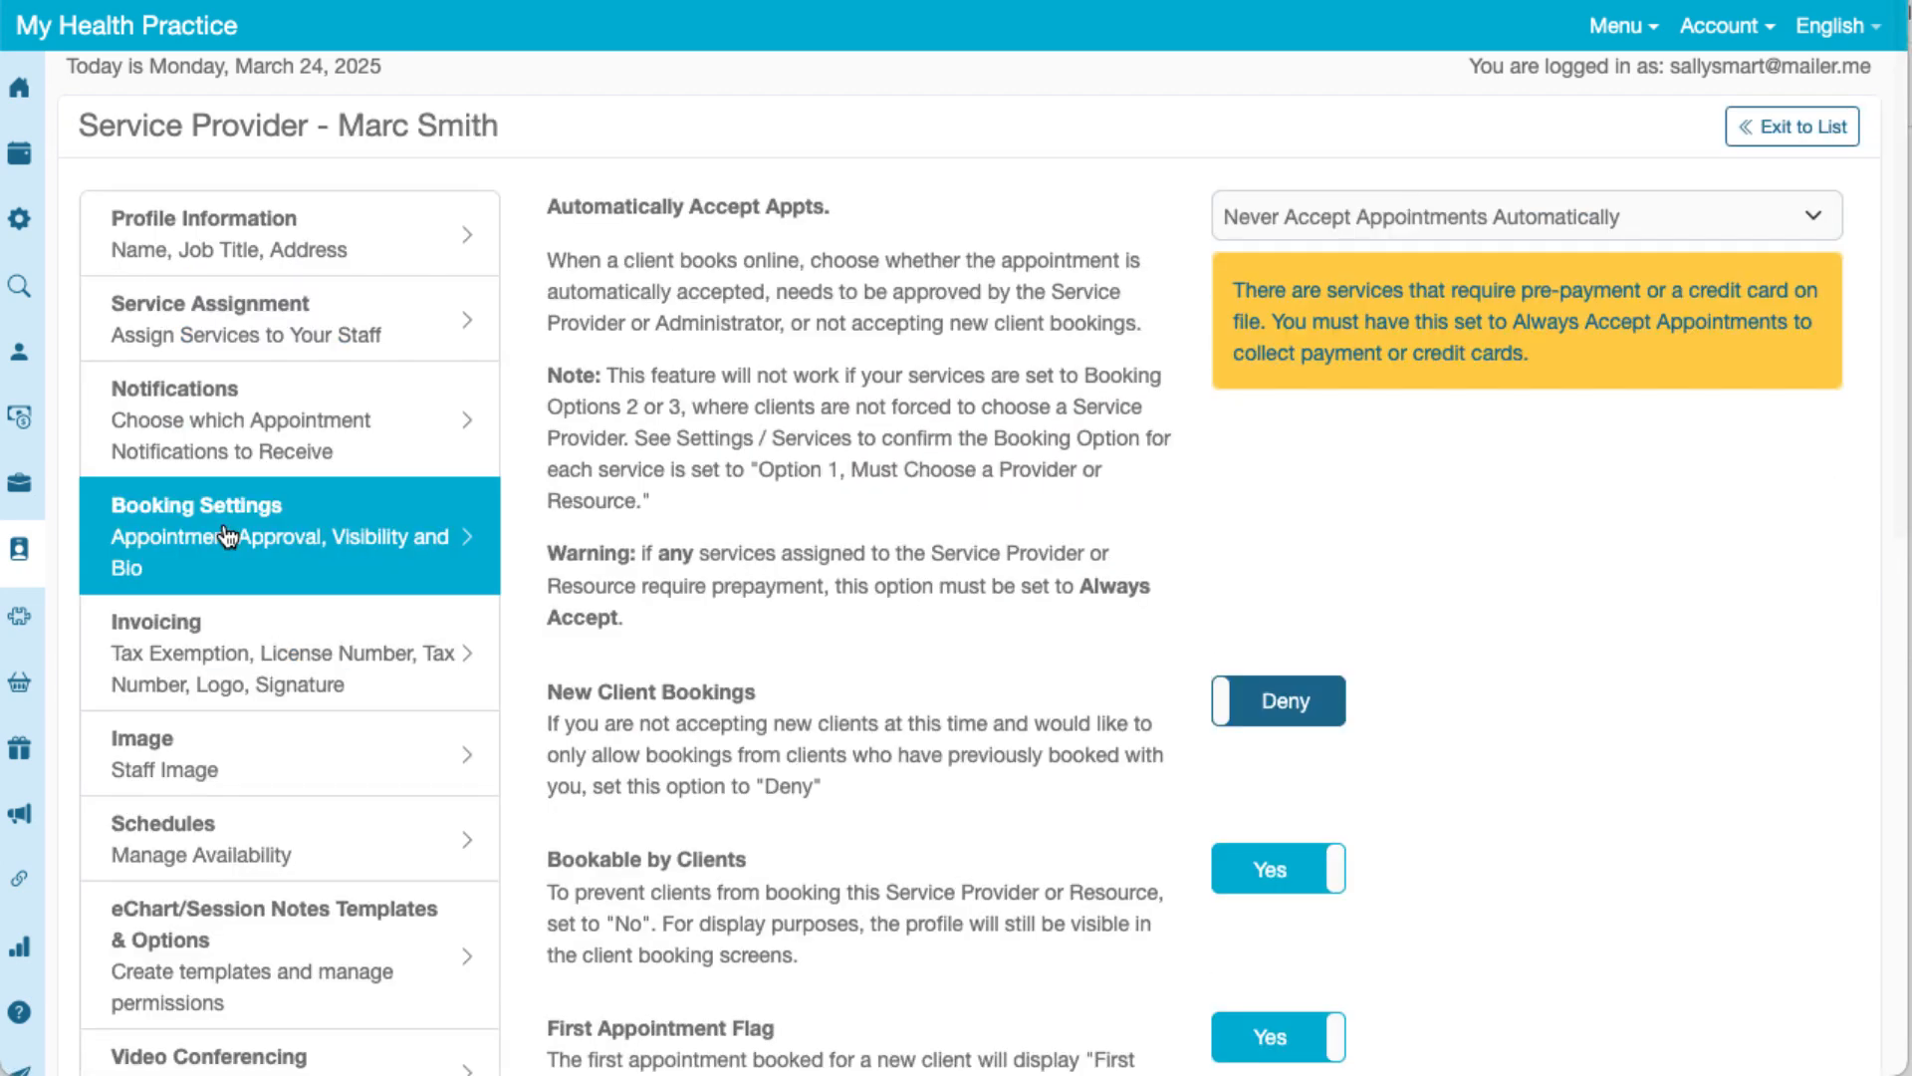
Step: Try setting Bookable by Clients to No for this provider, and switch it back to Yes
{"action": "left_click", "coordinate": [1265, 887]}
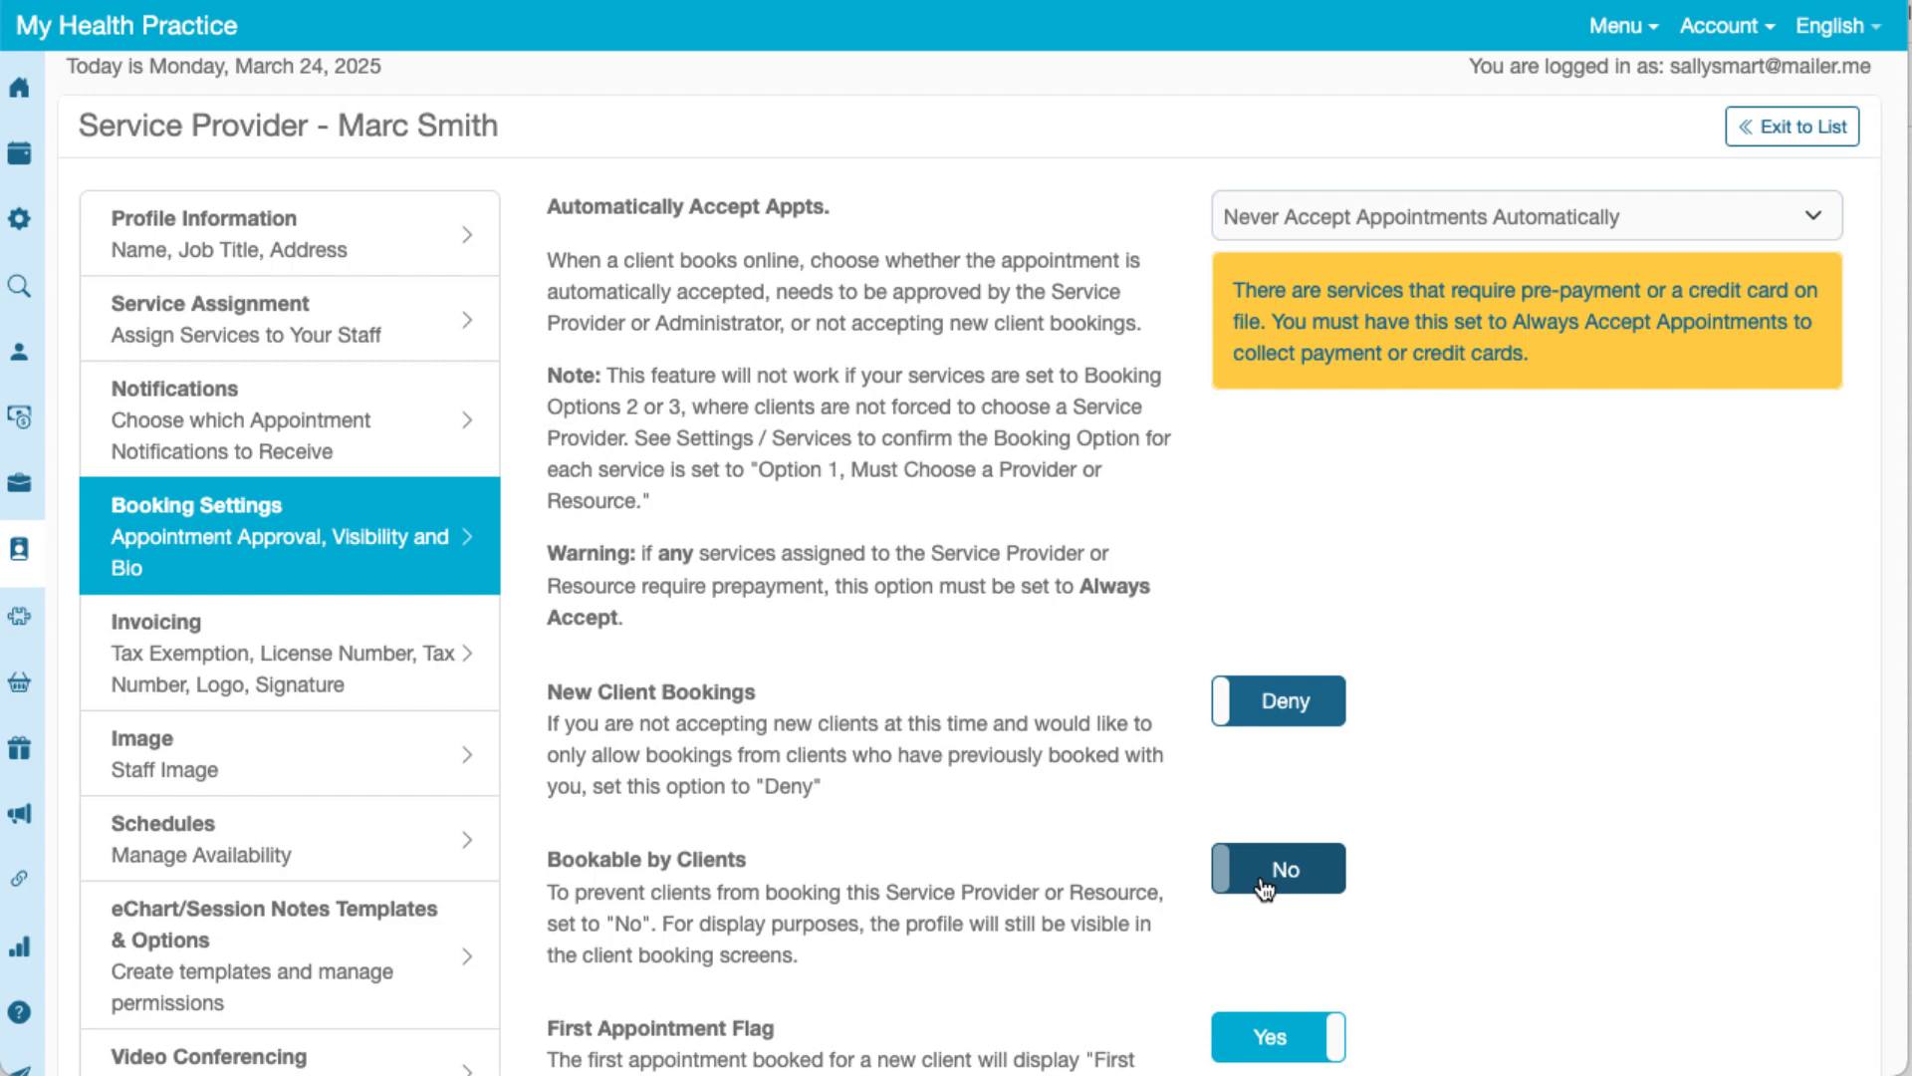
{"action": "left_click", "coordinate": [1265, 886]}
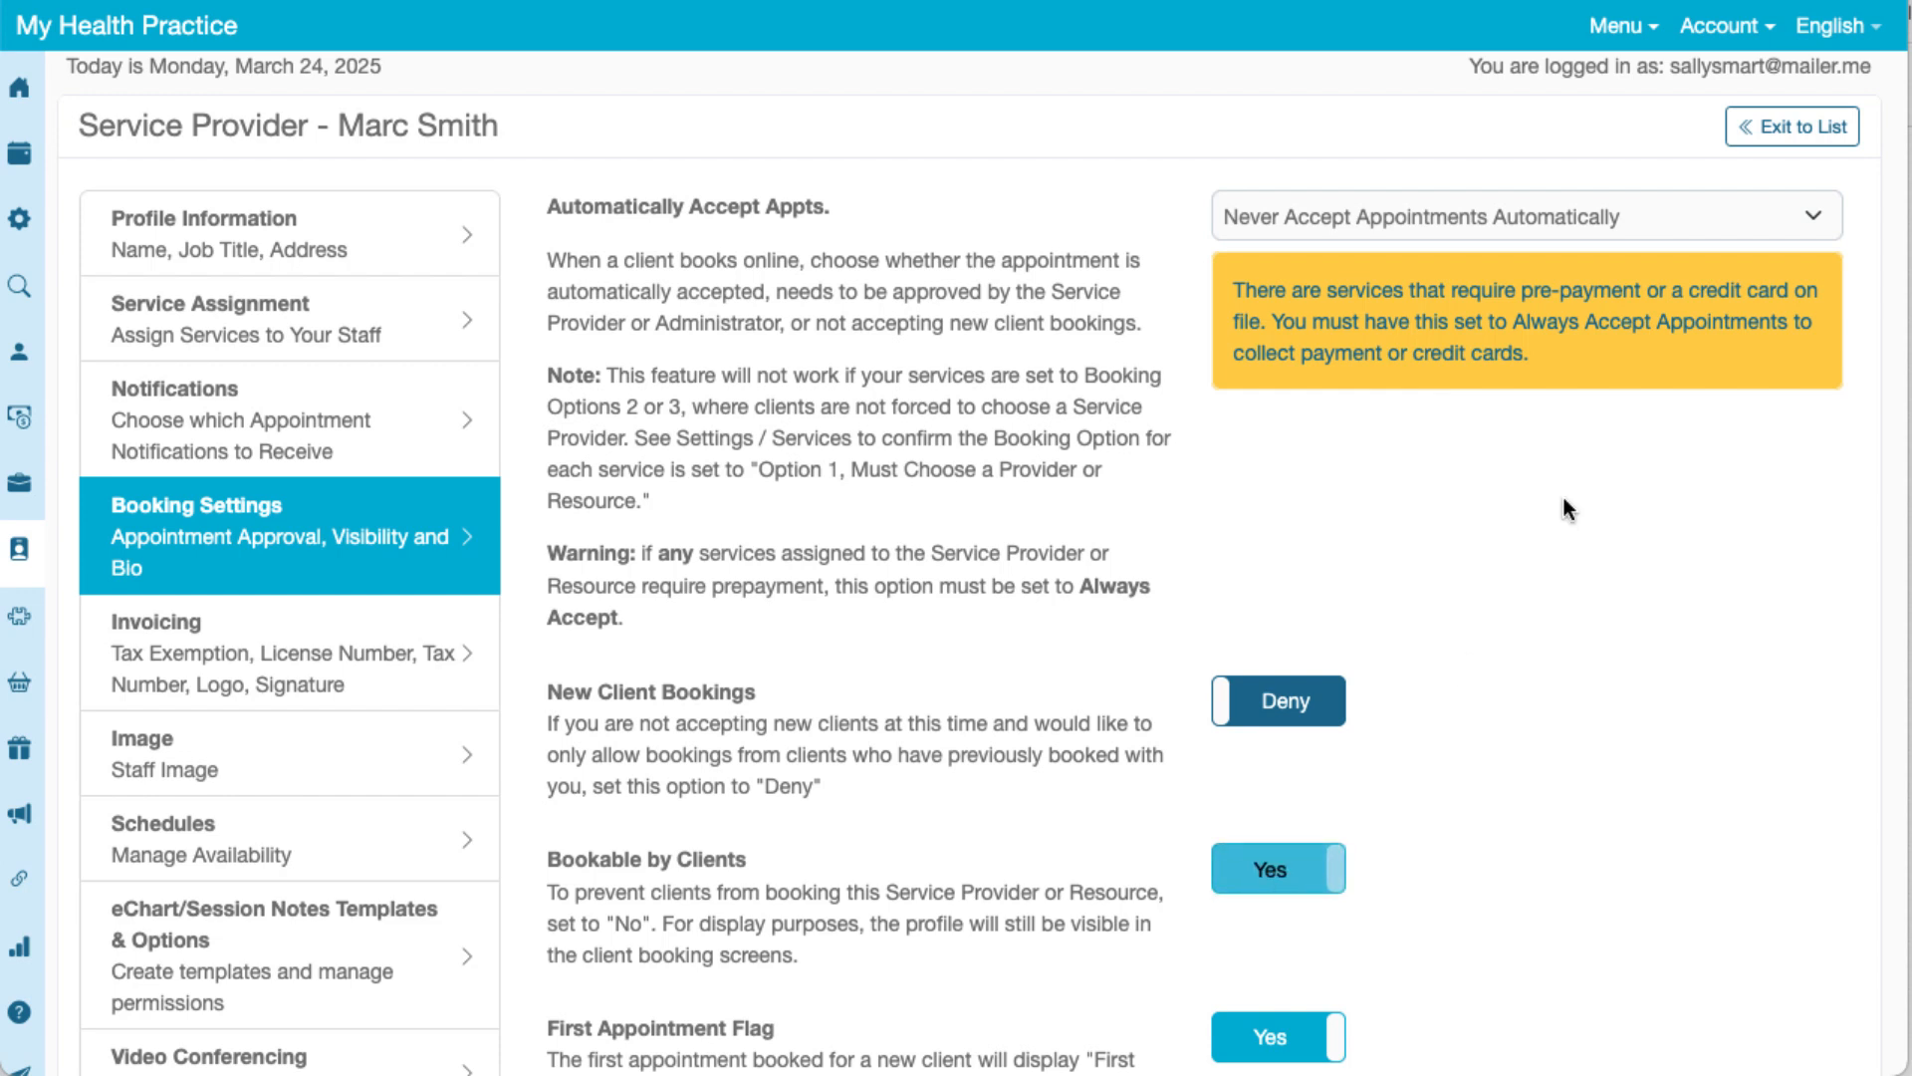
Step: Review the choices for automatically accepting the provider's appointments and set the option to Always Accept
{"action": "left_click", "coordinate": [1785, 212]}
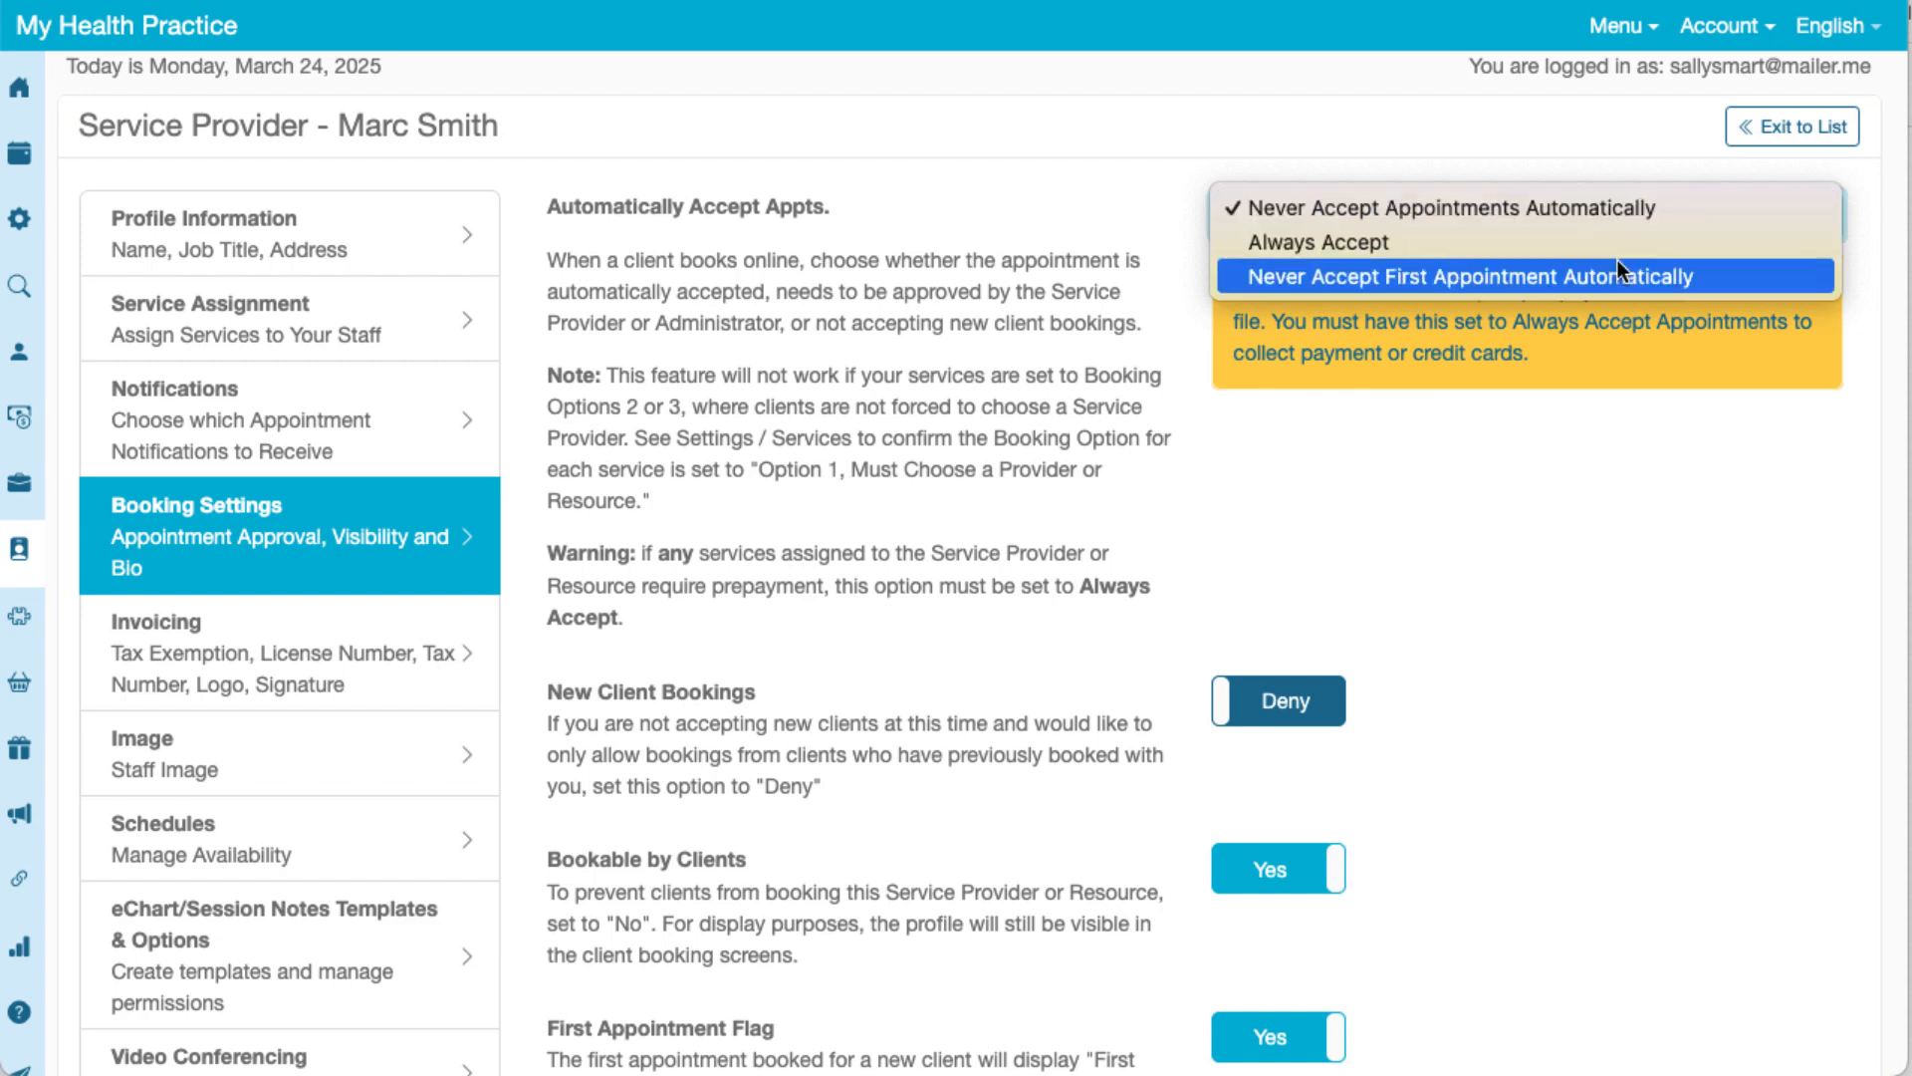
{"action": "left_click", "coordinate": [1631, 454]}
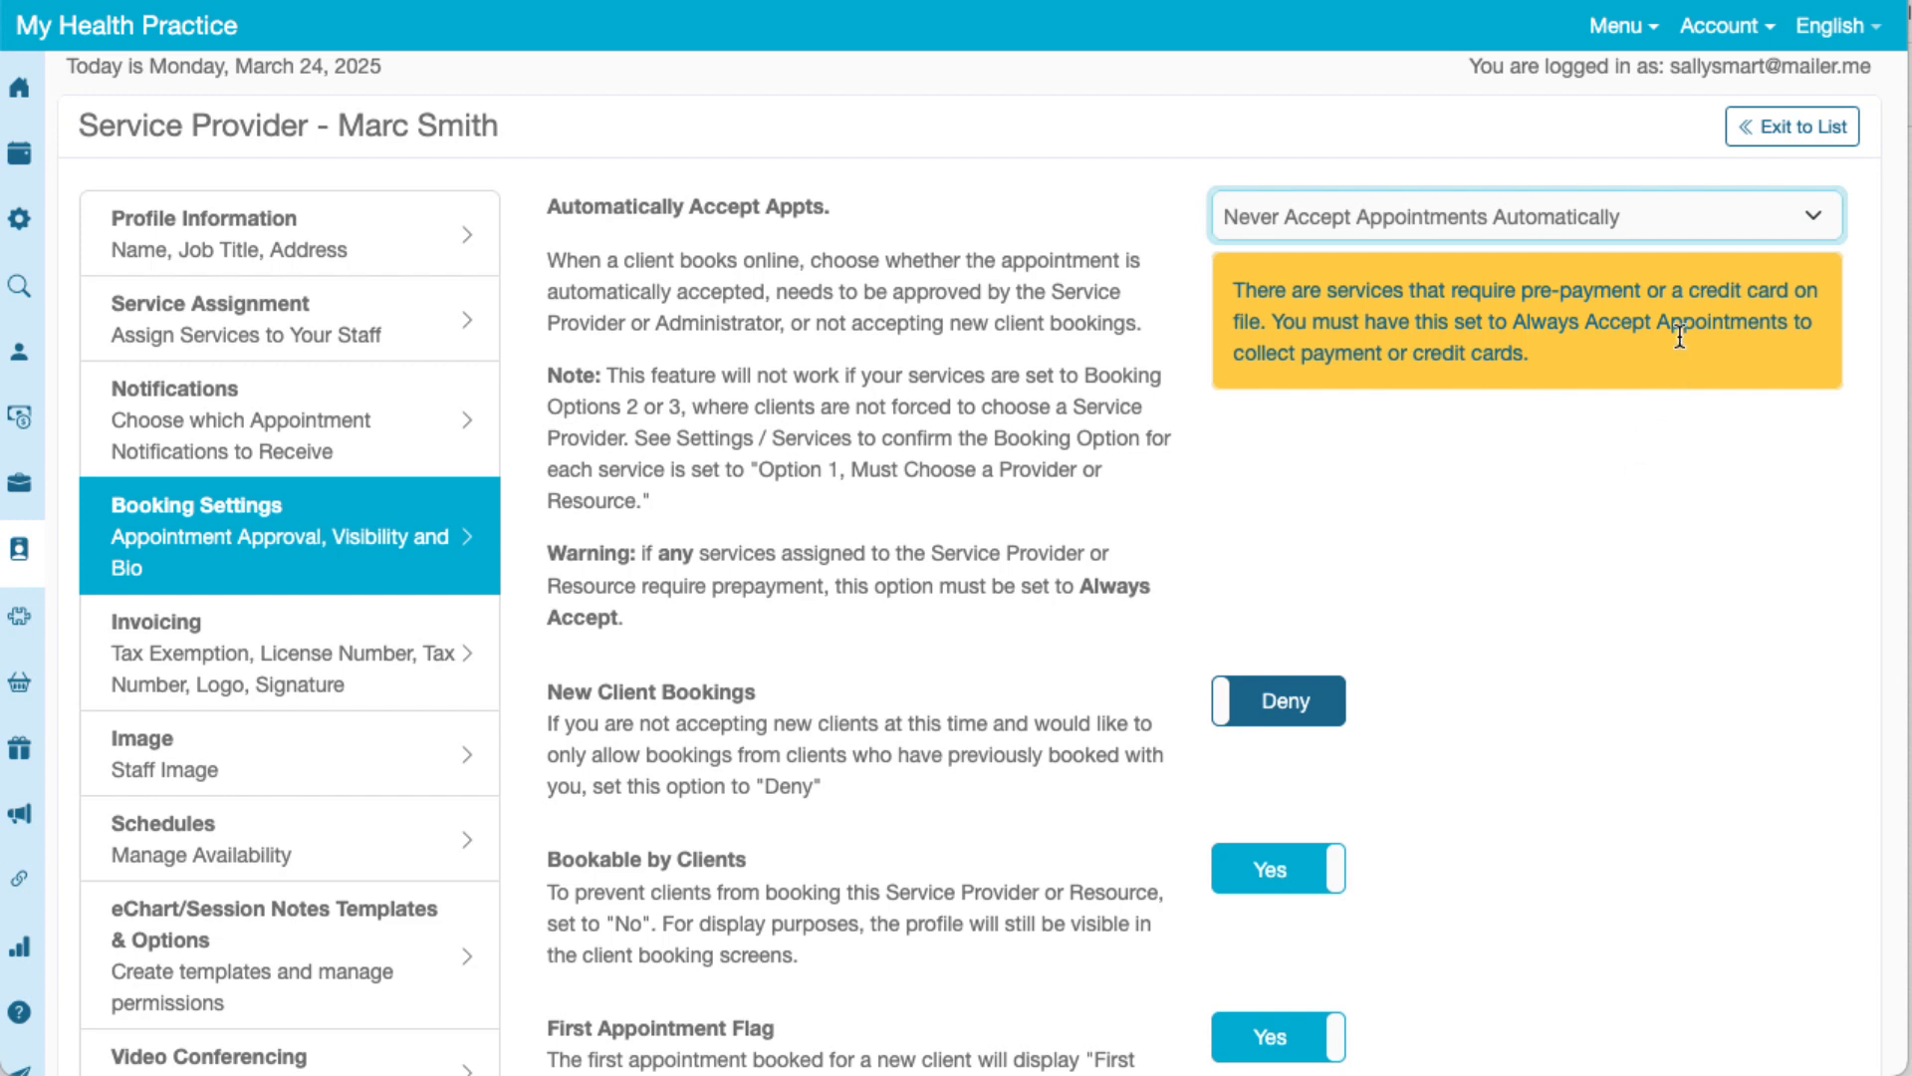
{"action": "left_click", "coordinate": [1694, 217]}
{"action": "left_click", "coordinate": [1622, 239]}
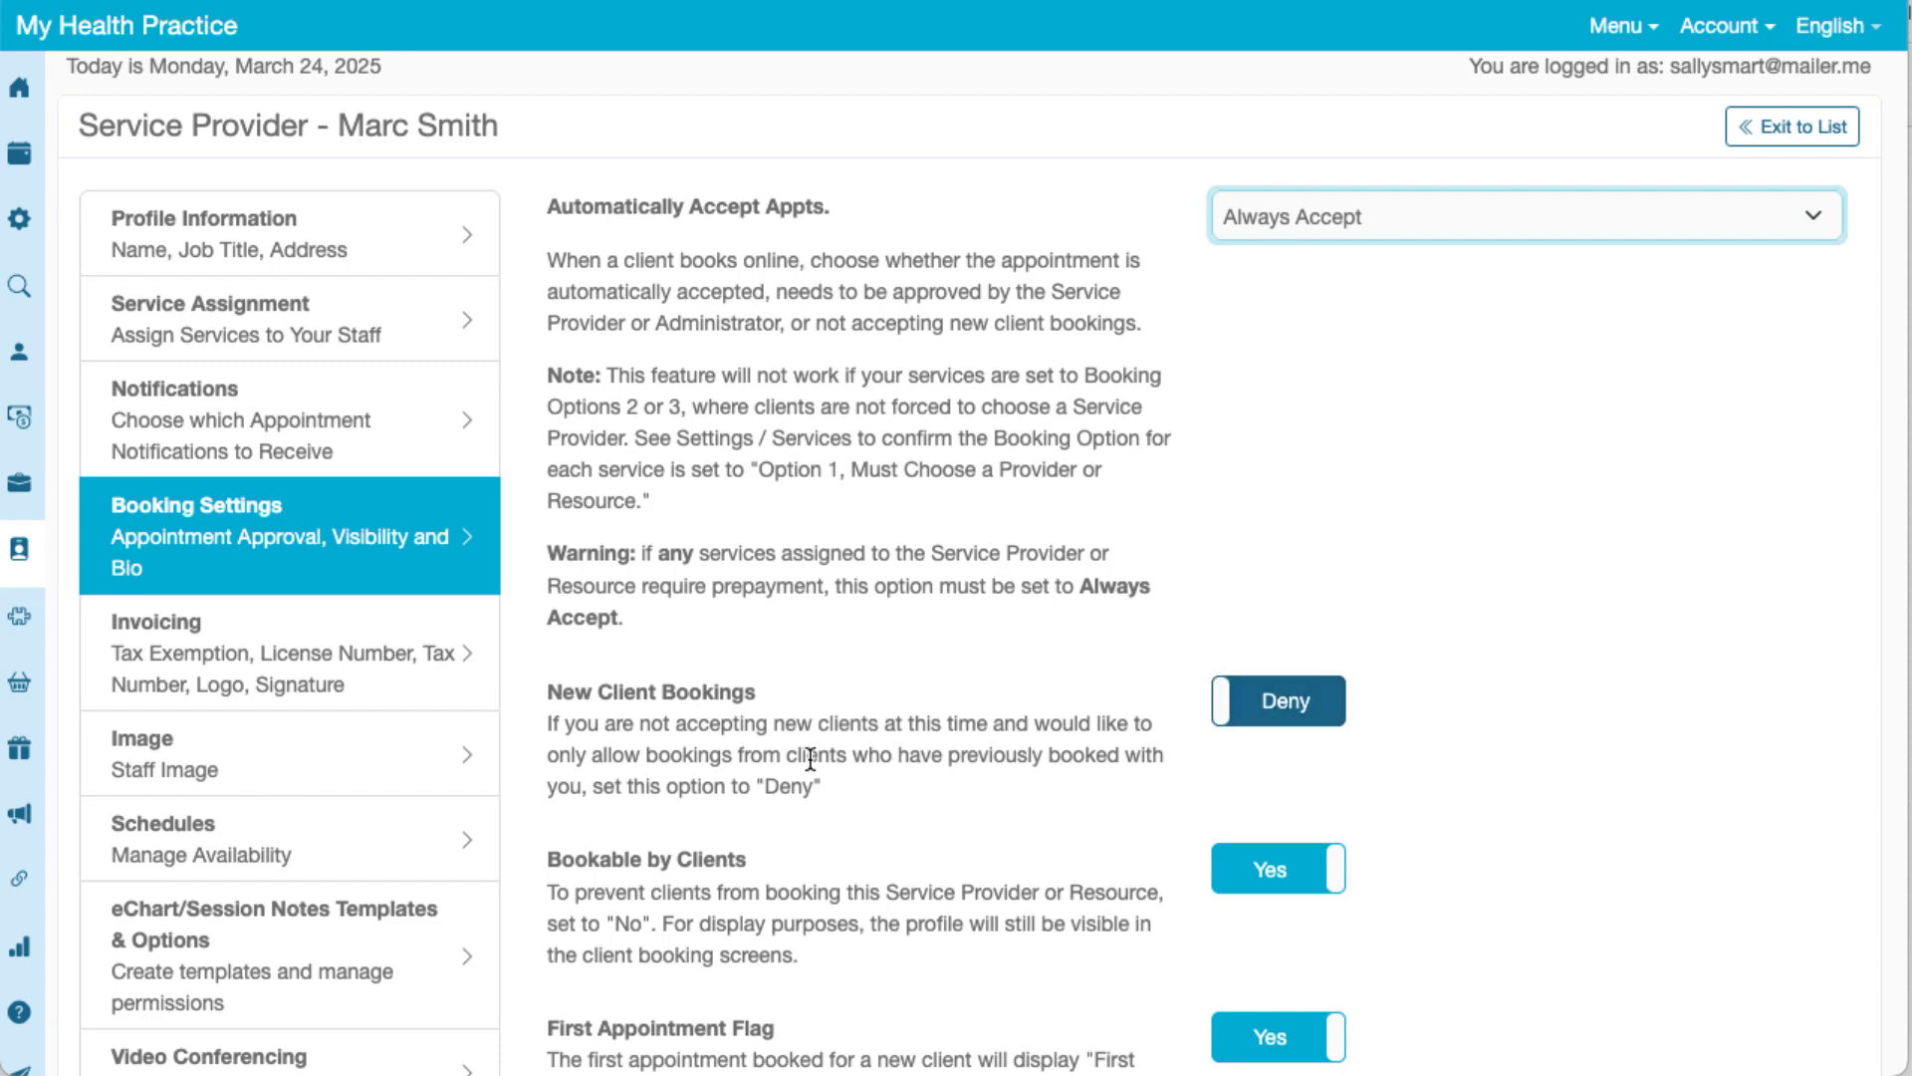
Step: Open the service provider's schedule starting Feb 2, 2025 and review its daily hours and its unavailable, contact-to-book and limited booking periods
{"action": "left_click", "coordinate": [391, 848]}
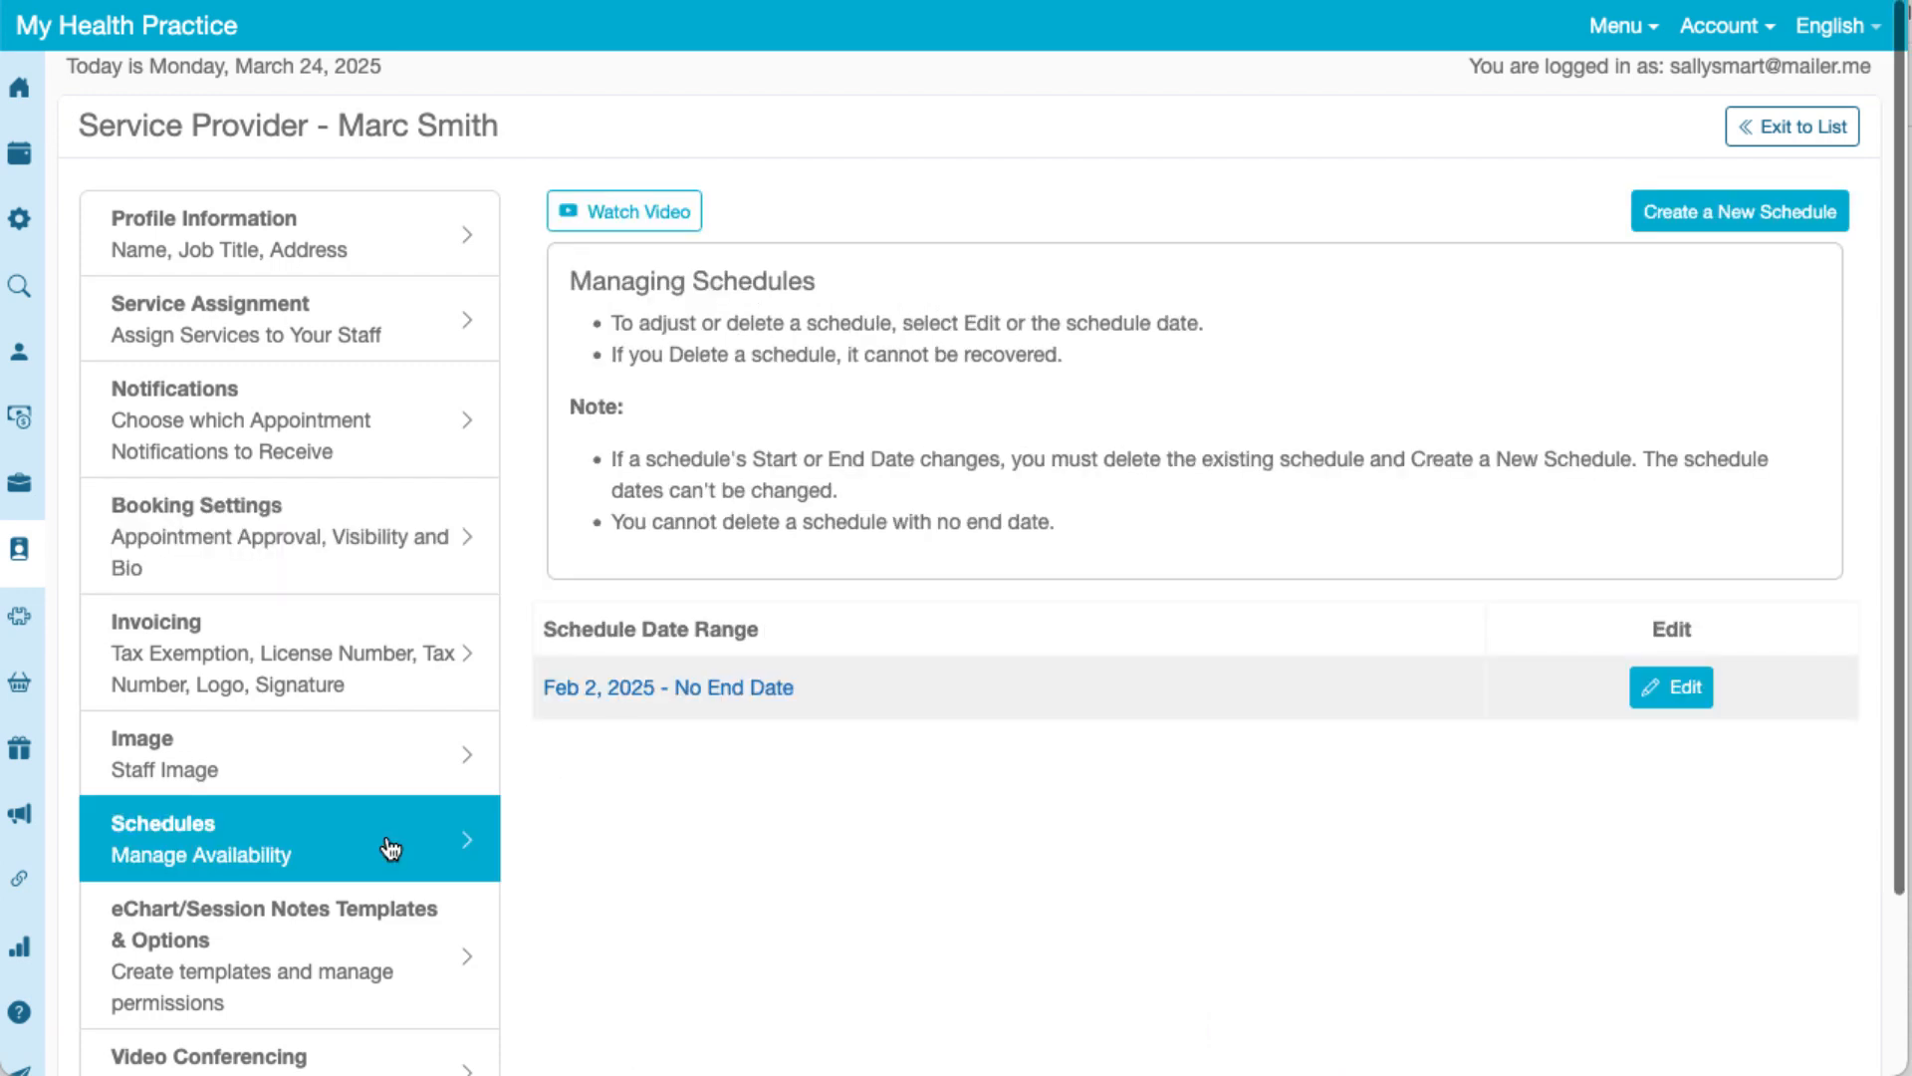
{"action": "left_click", "coordinate": [680, 694]}
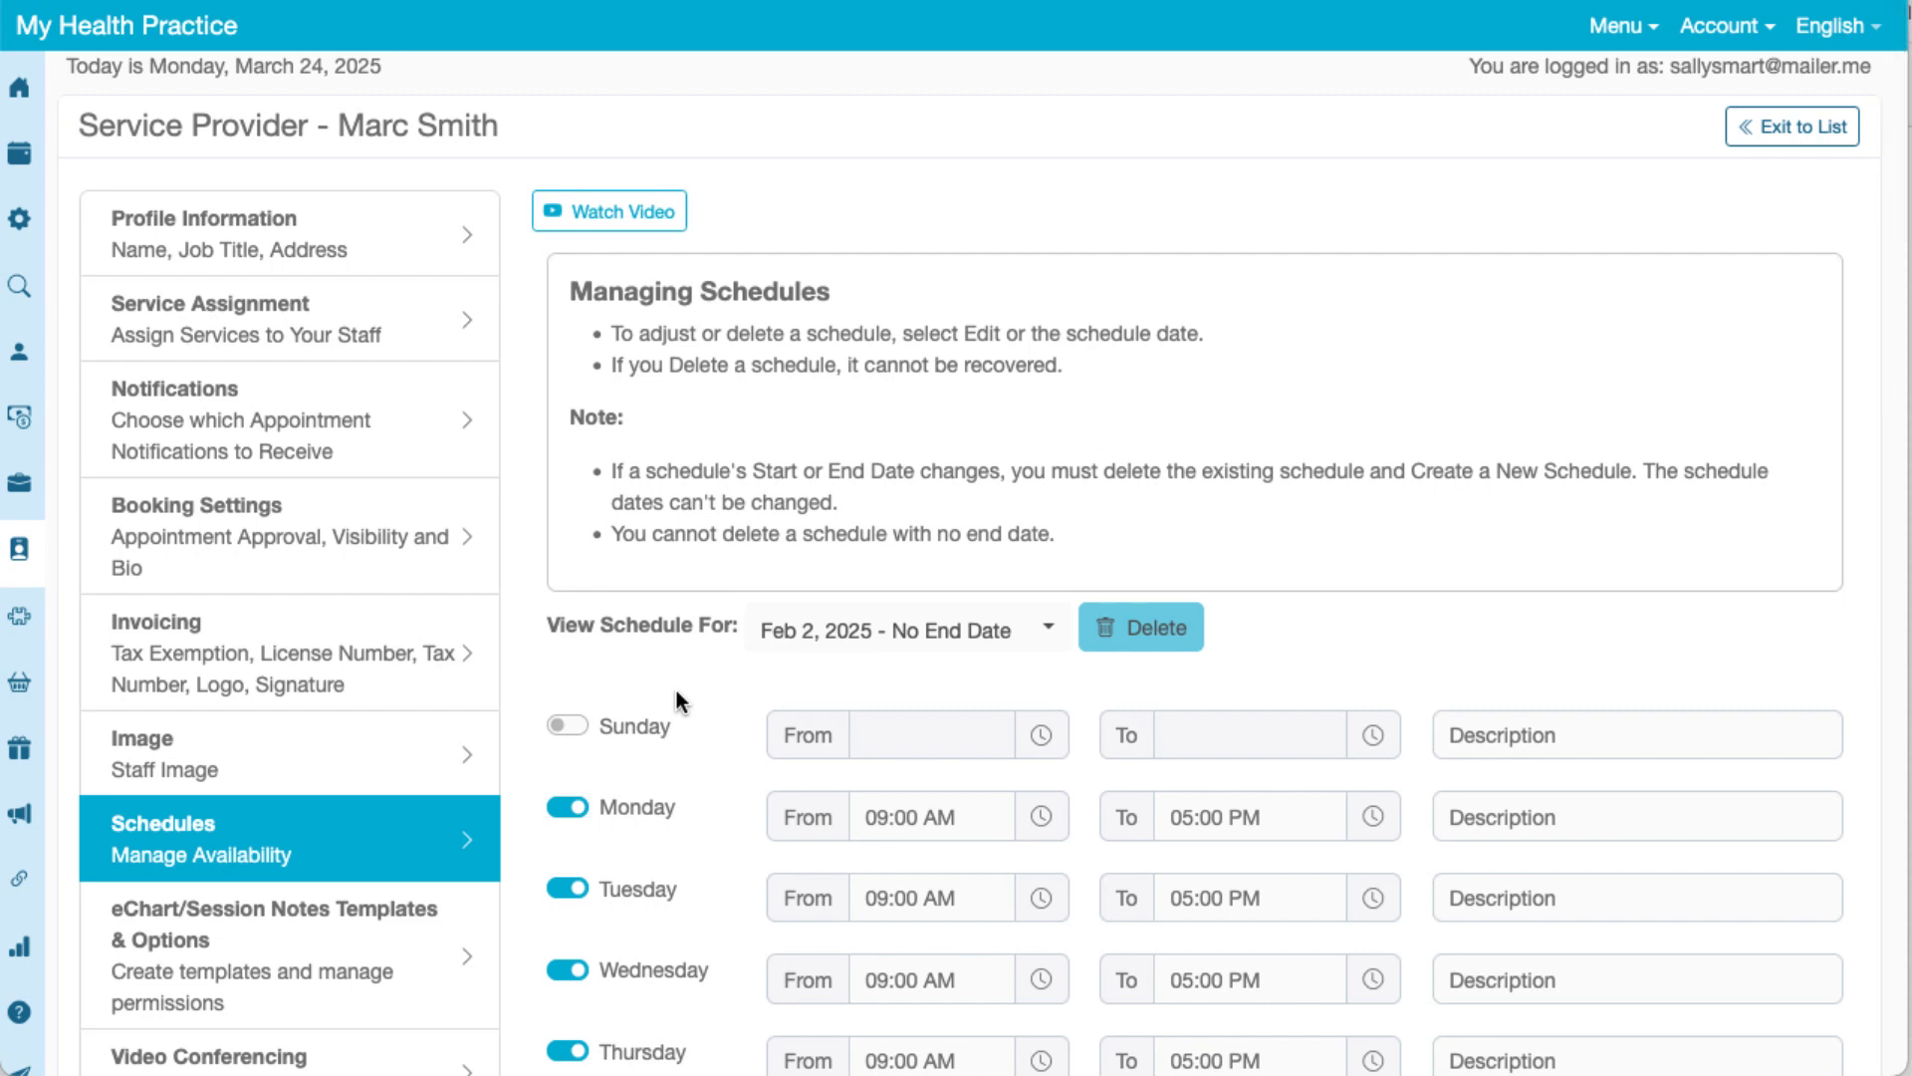
{"action": "scroll", "coordinate": [678, 692], "scroll_direction": "down", "scroll_amount": 3}
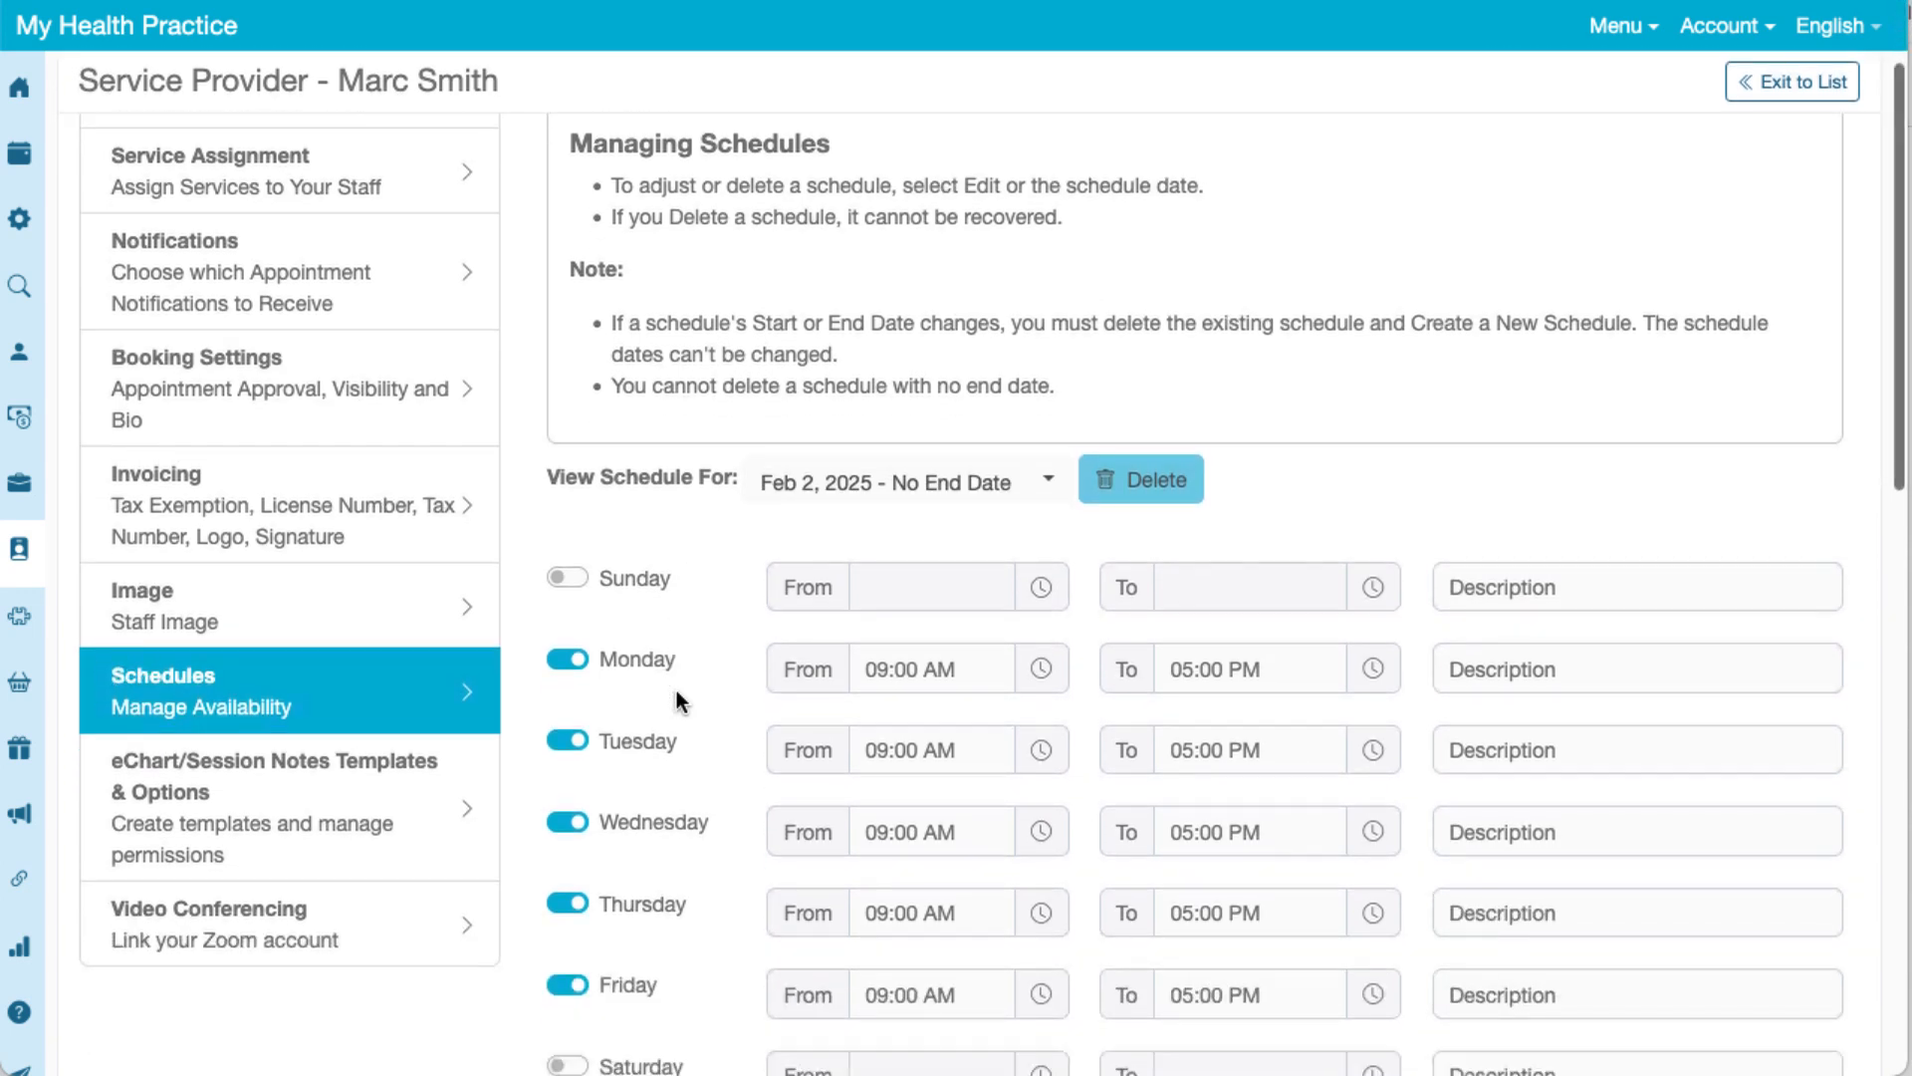
{"action": "scroll", "coordinate": [677, 694], "scroll_direction": "down", "scroll_amount": 3}
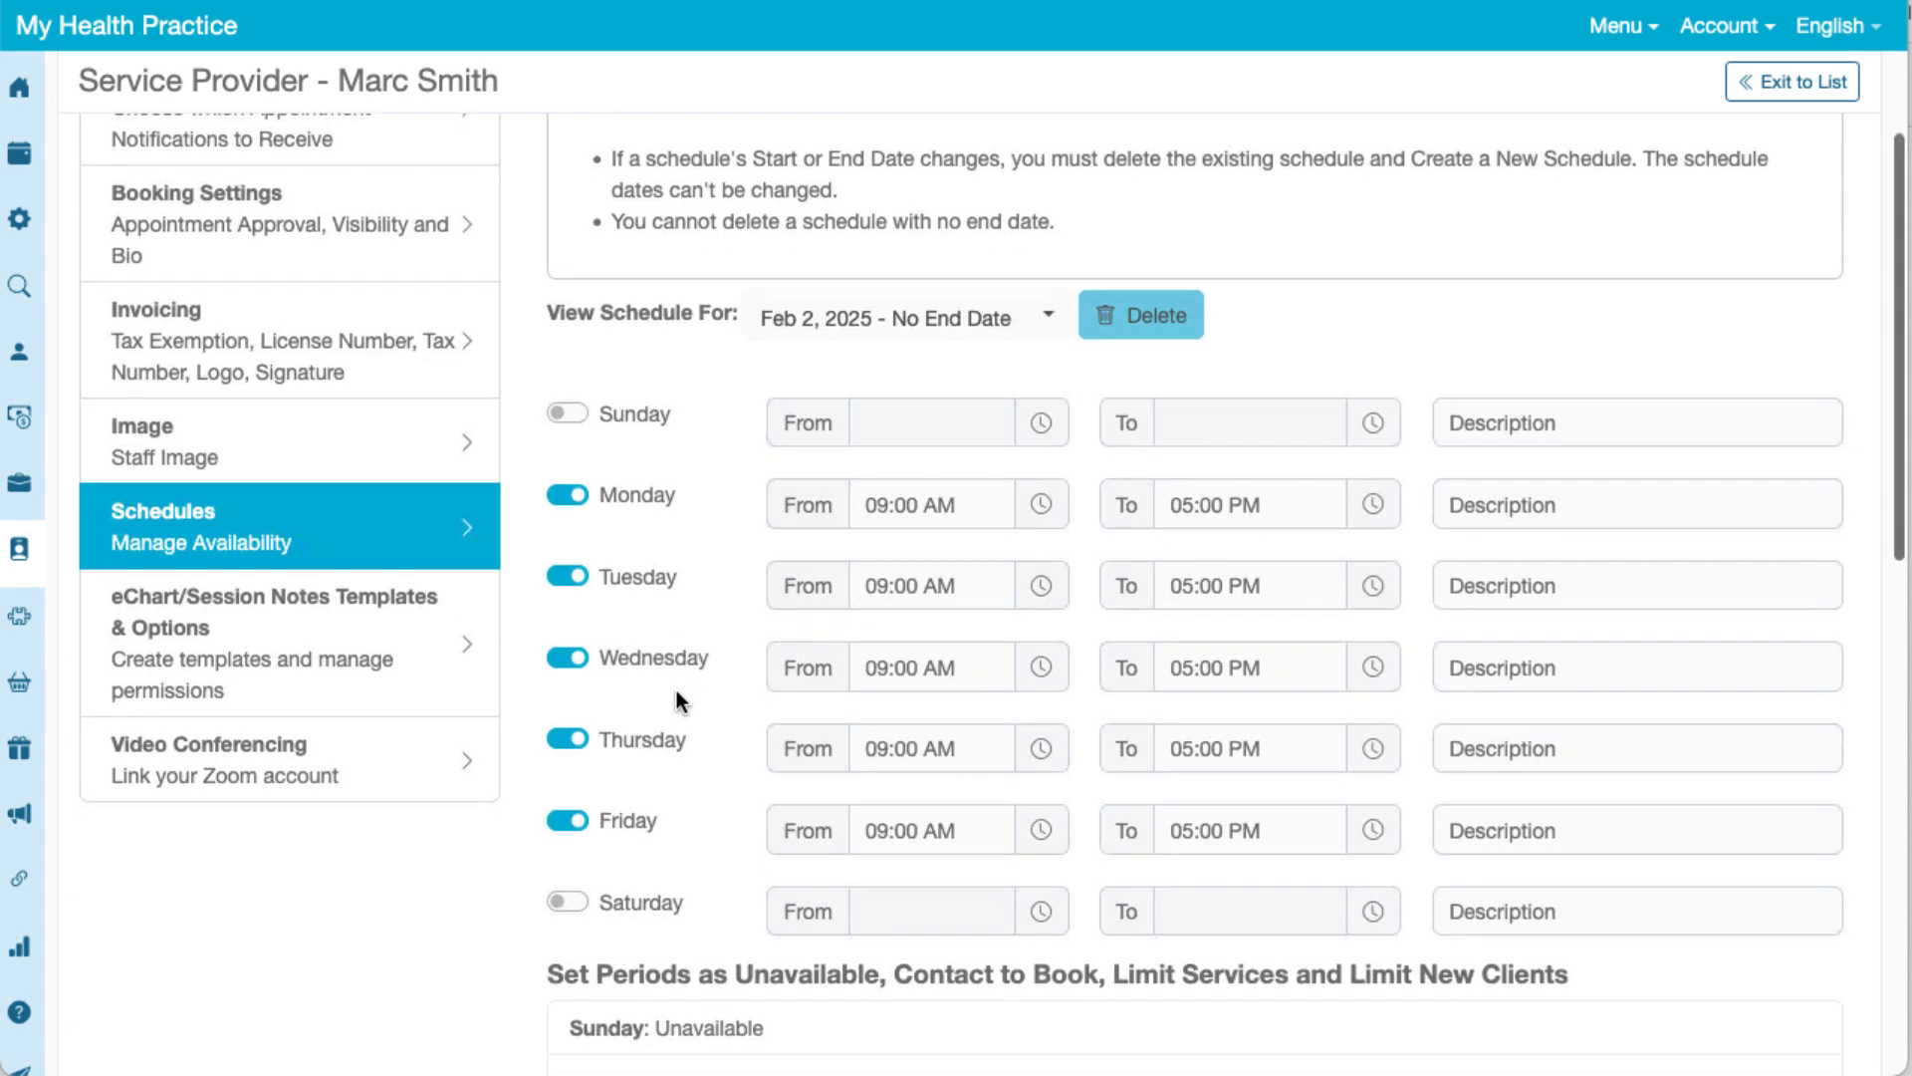
{"action": "scroll", "coordinate": [677, 692], "scroll_direction": "down", "scroll_amount": 3}
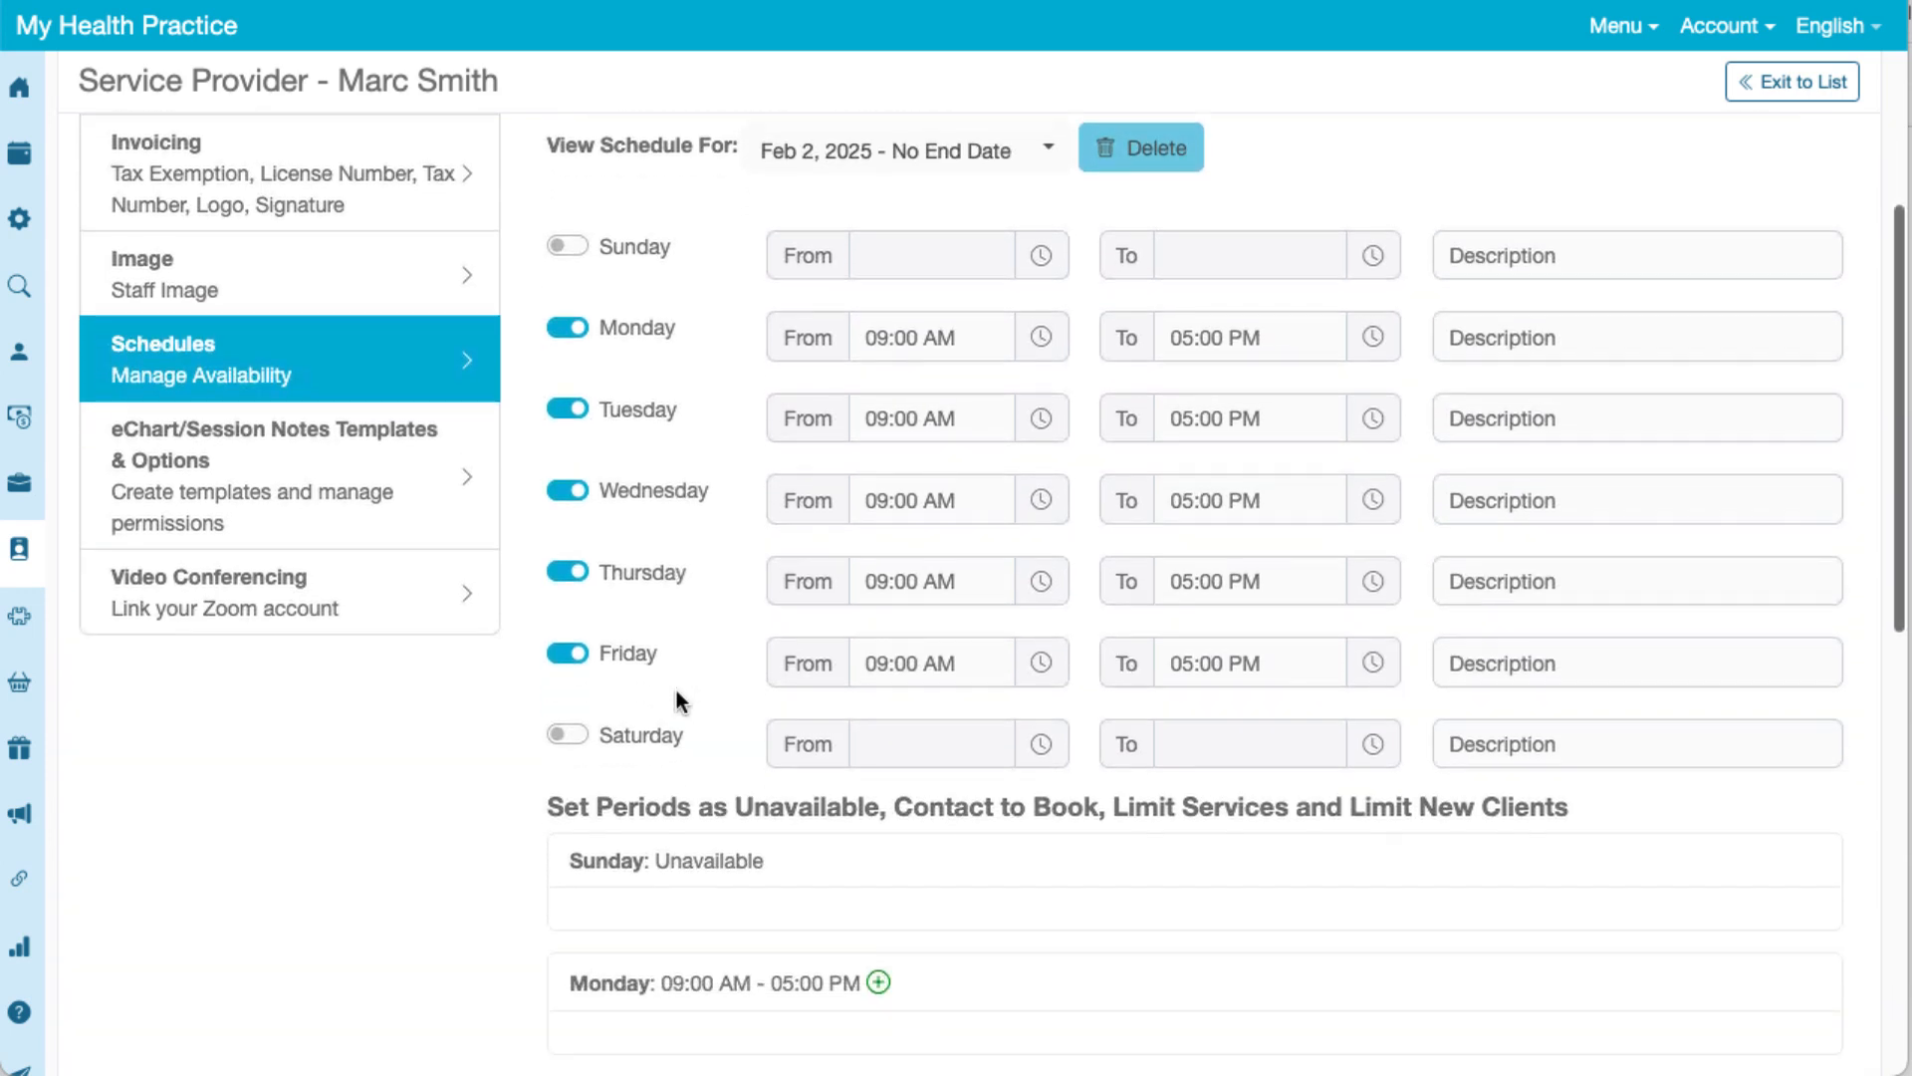
{"action": "scroll", "coordinate": [678, 692], "scroll_direction": "down", "scroll_amount": 5}
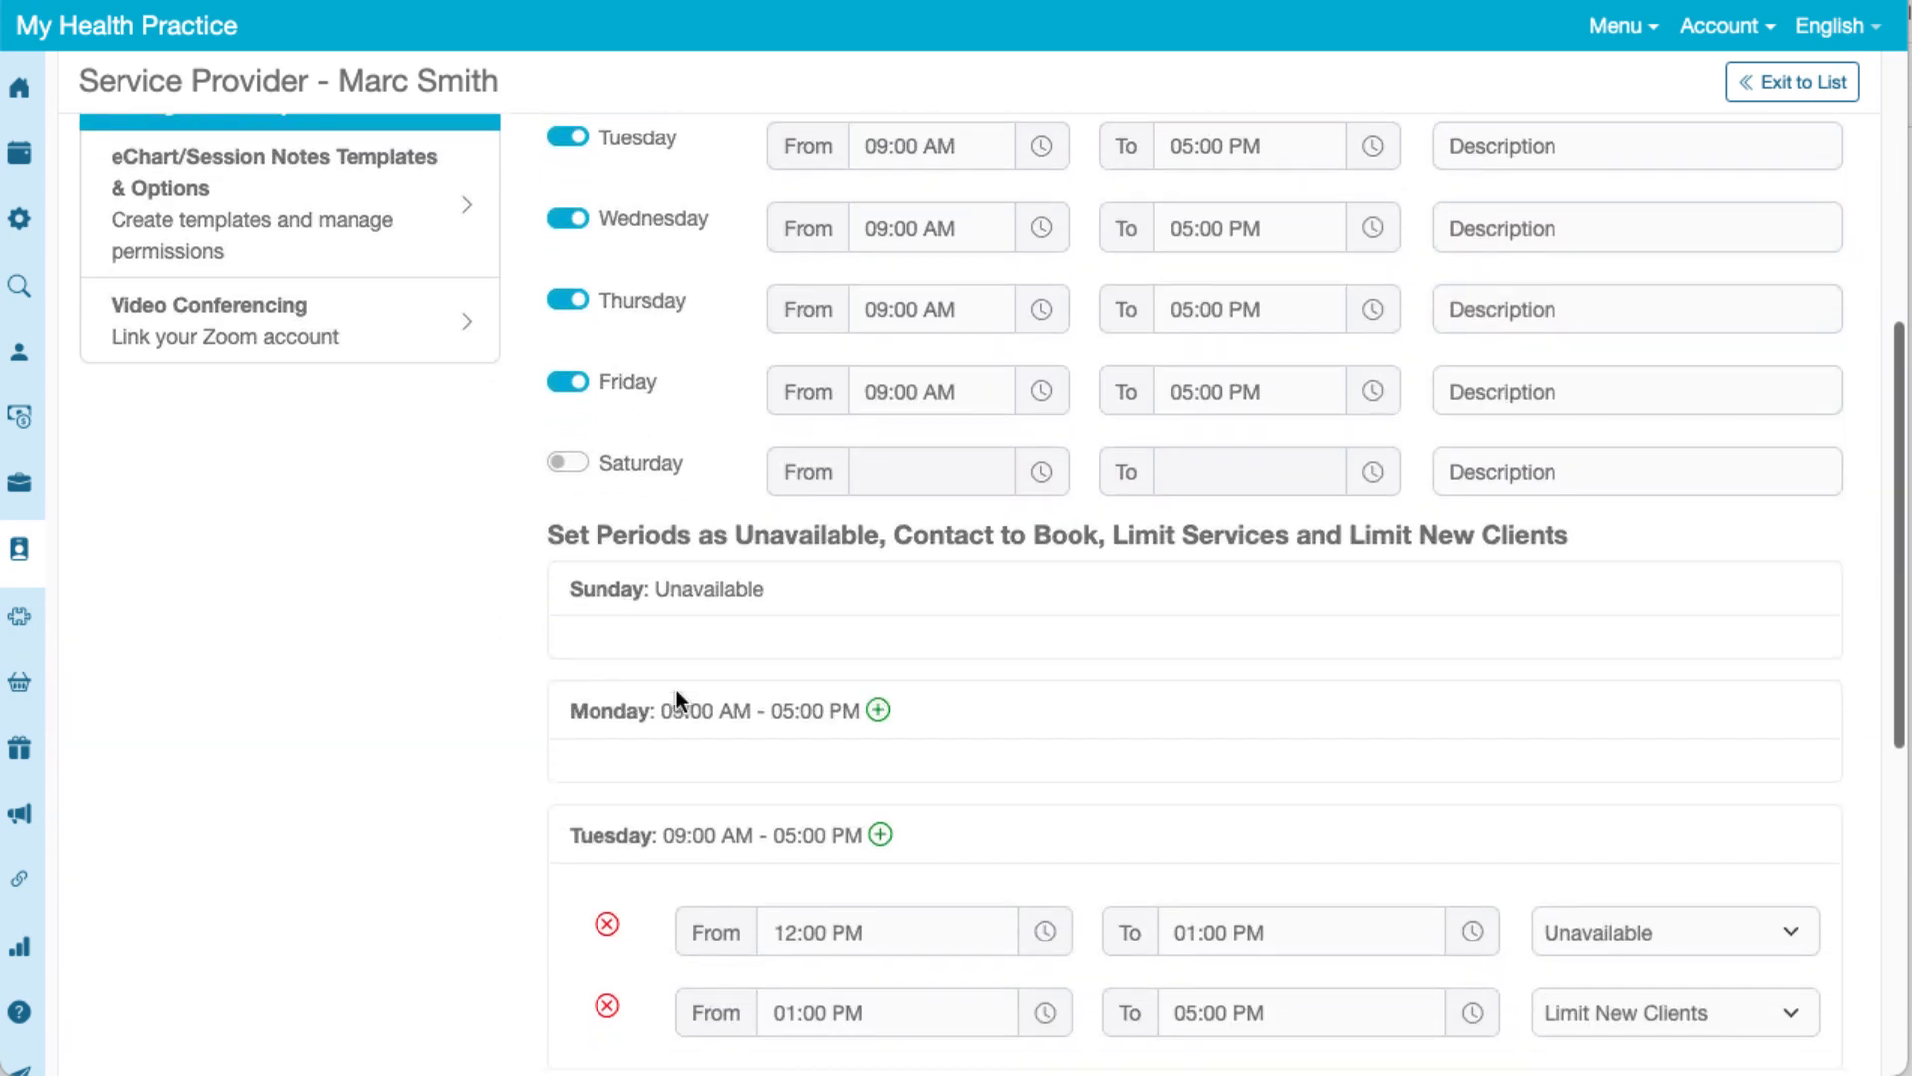
{"action": "scroll", "coordinate": [677, 695], "scroll_direction": "down", "scroll_amount": 3}
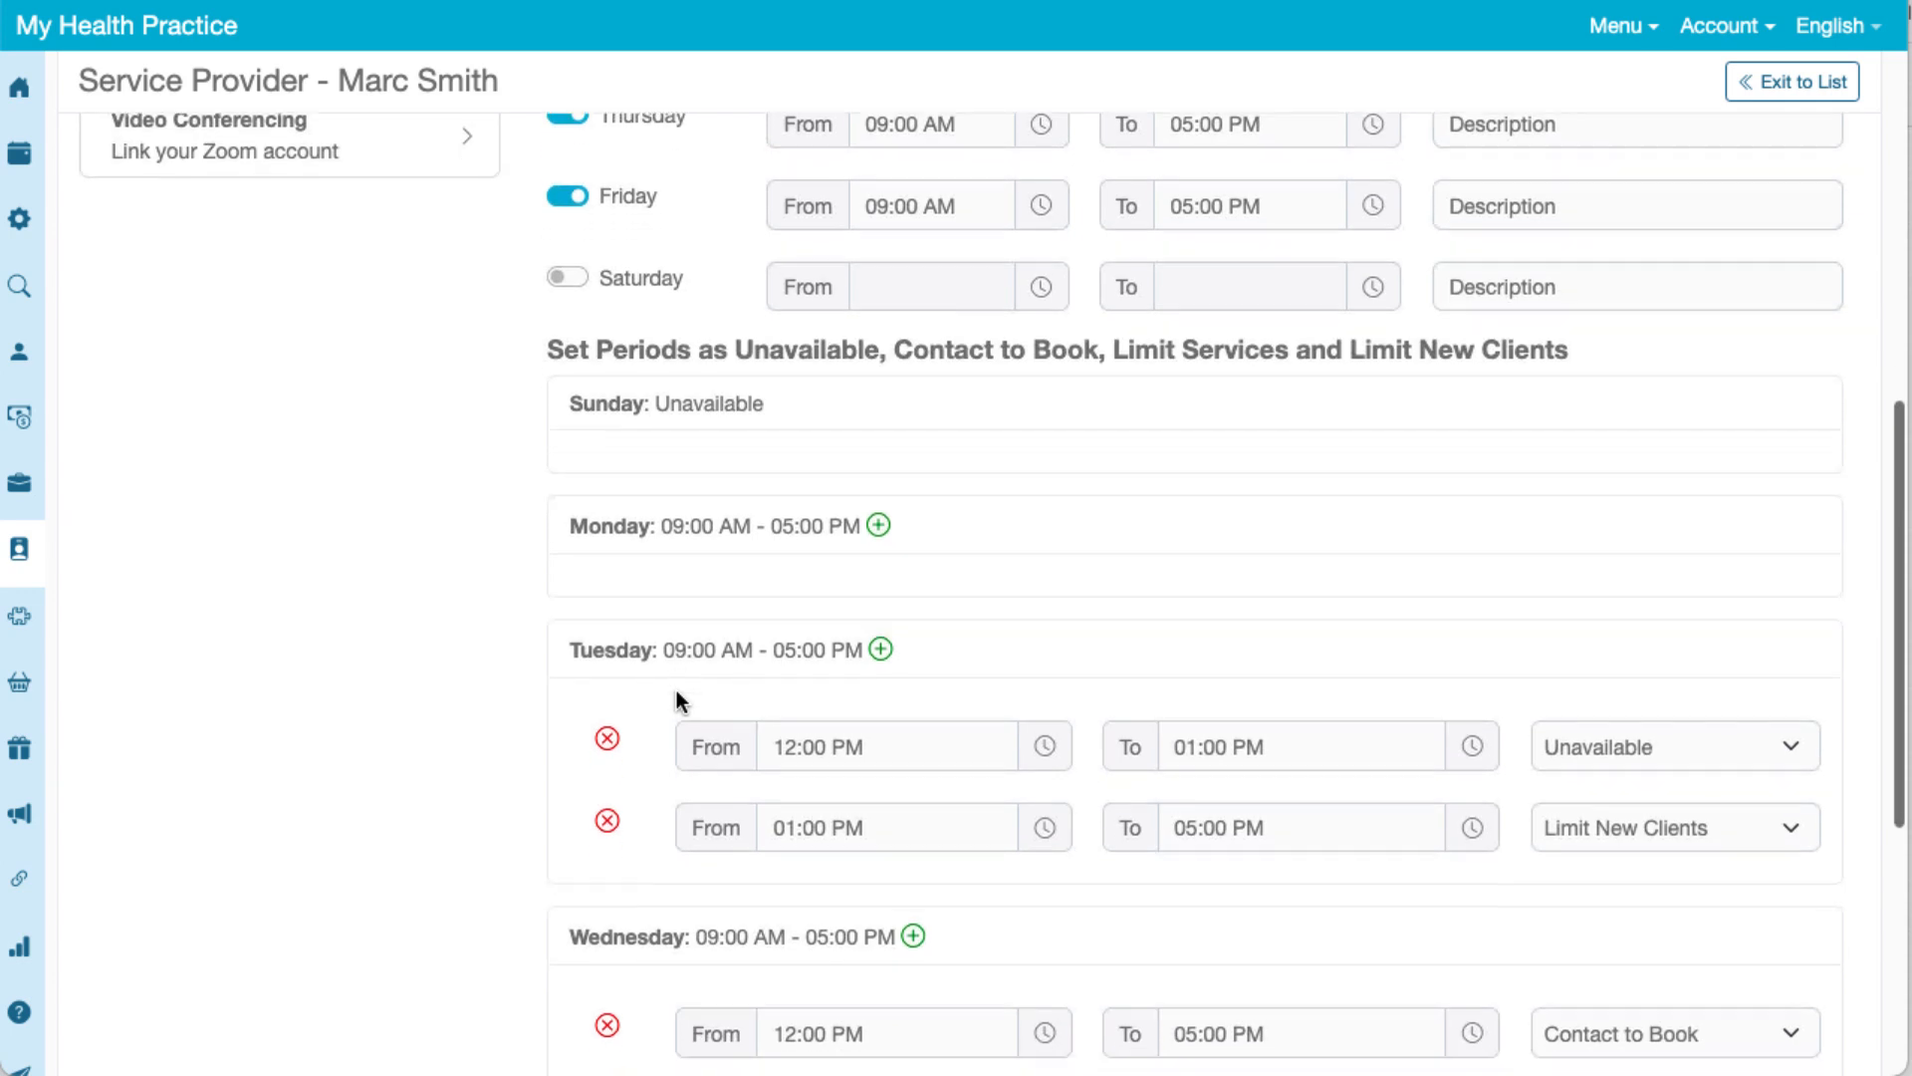
{"action": "scroll", "coordinate": [678, 692], "scroll_direction": "down", "scroll_amount": 3}
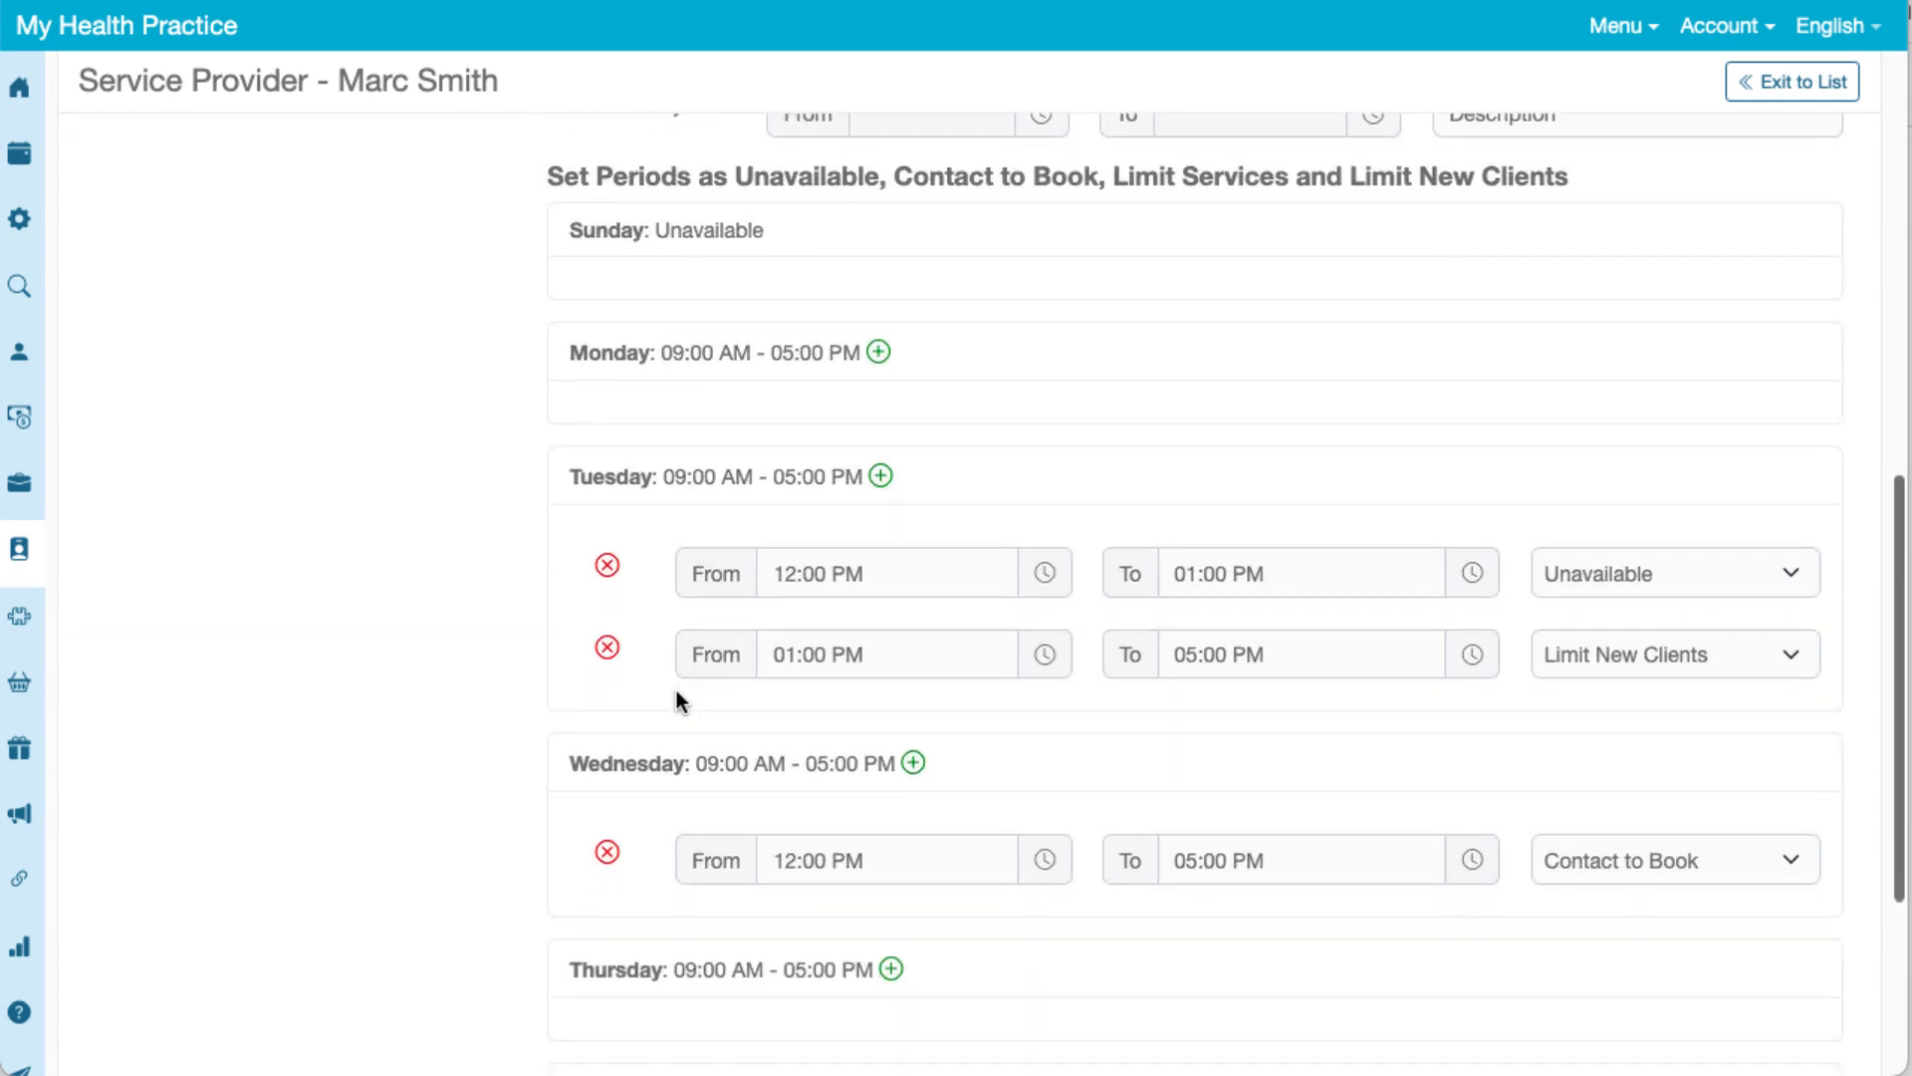
{"action": "key", "text": "Tab"}
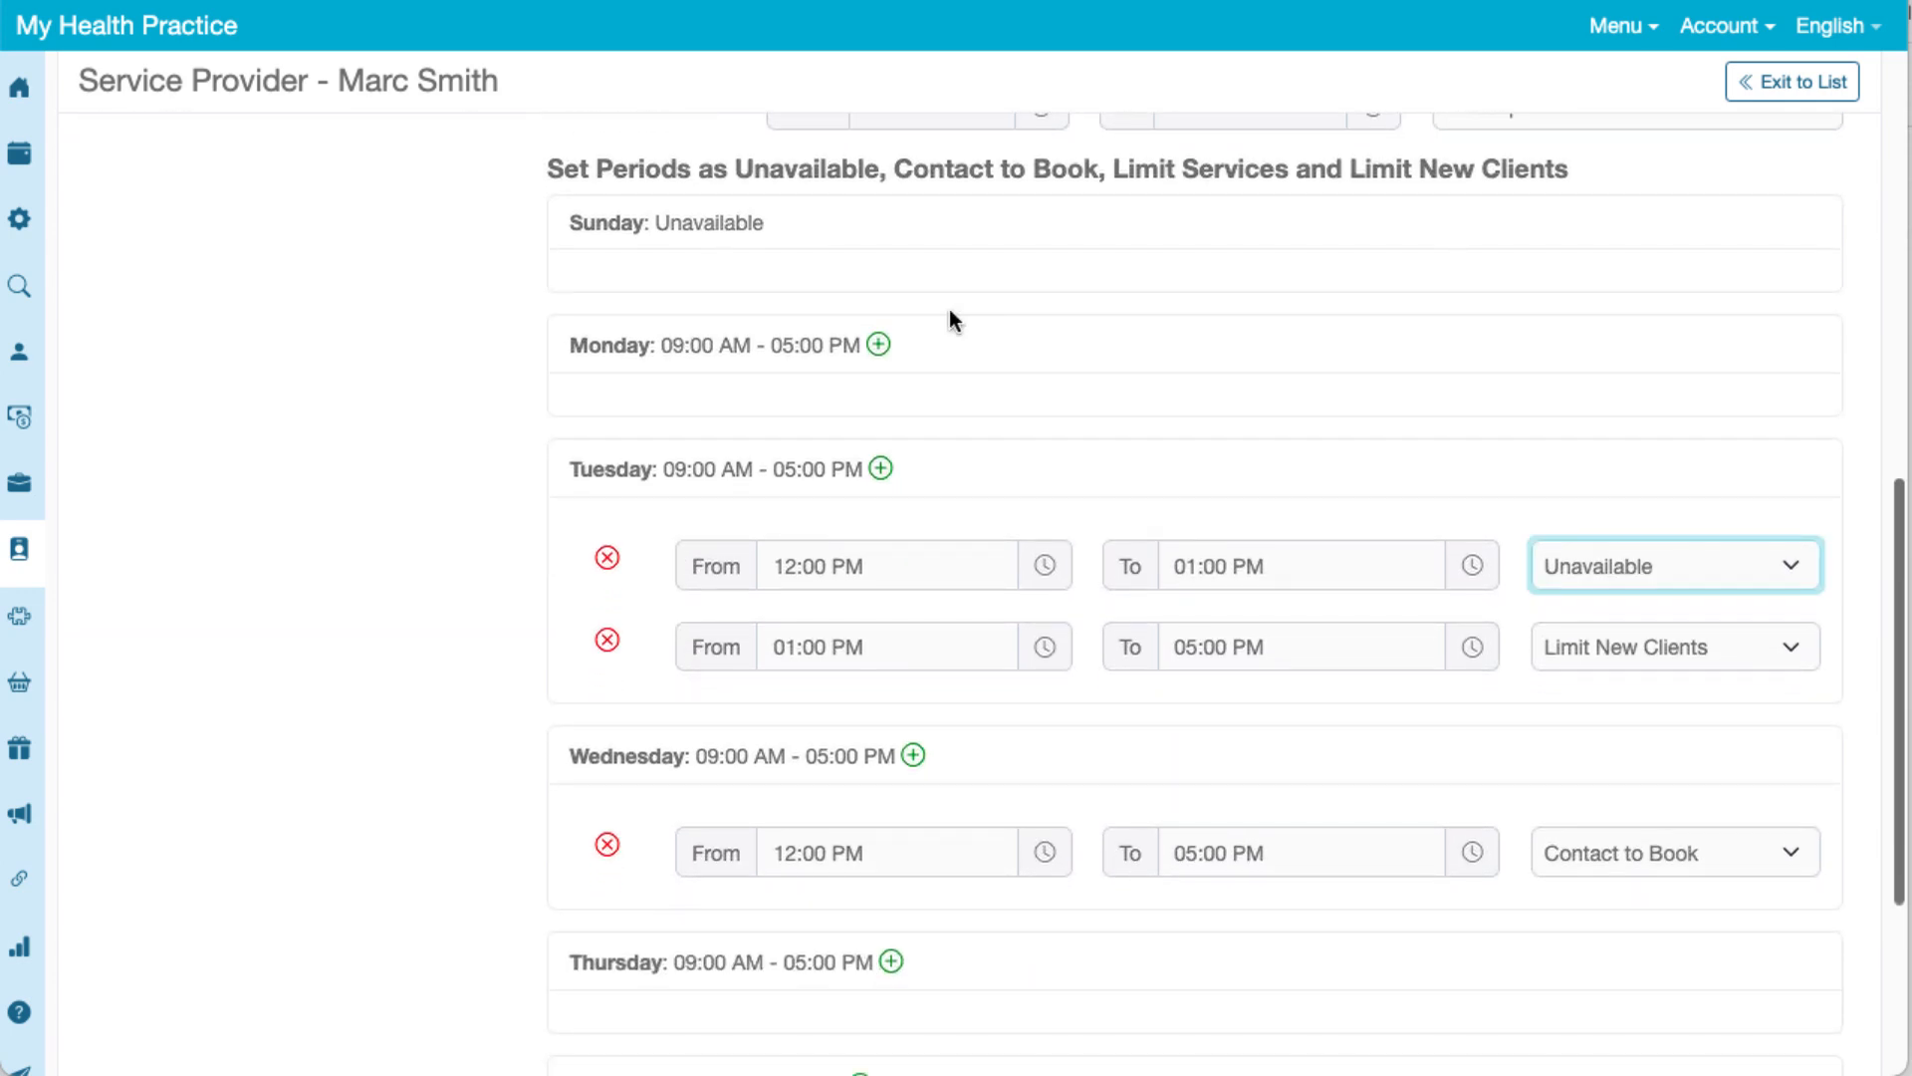
Step: Add a 12:00 PM to 01:00 PM period to Monday, try Limit Services for it, and set it to Limit New Clients
{"action": "left_click", "coordinate": [878, 346]}
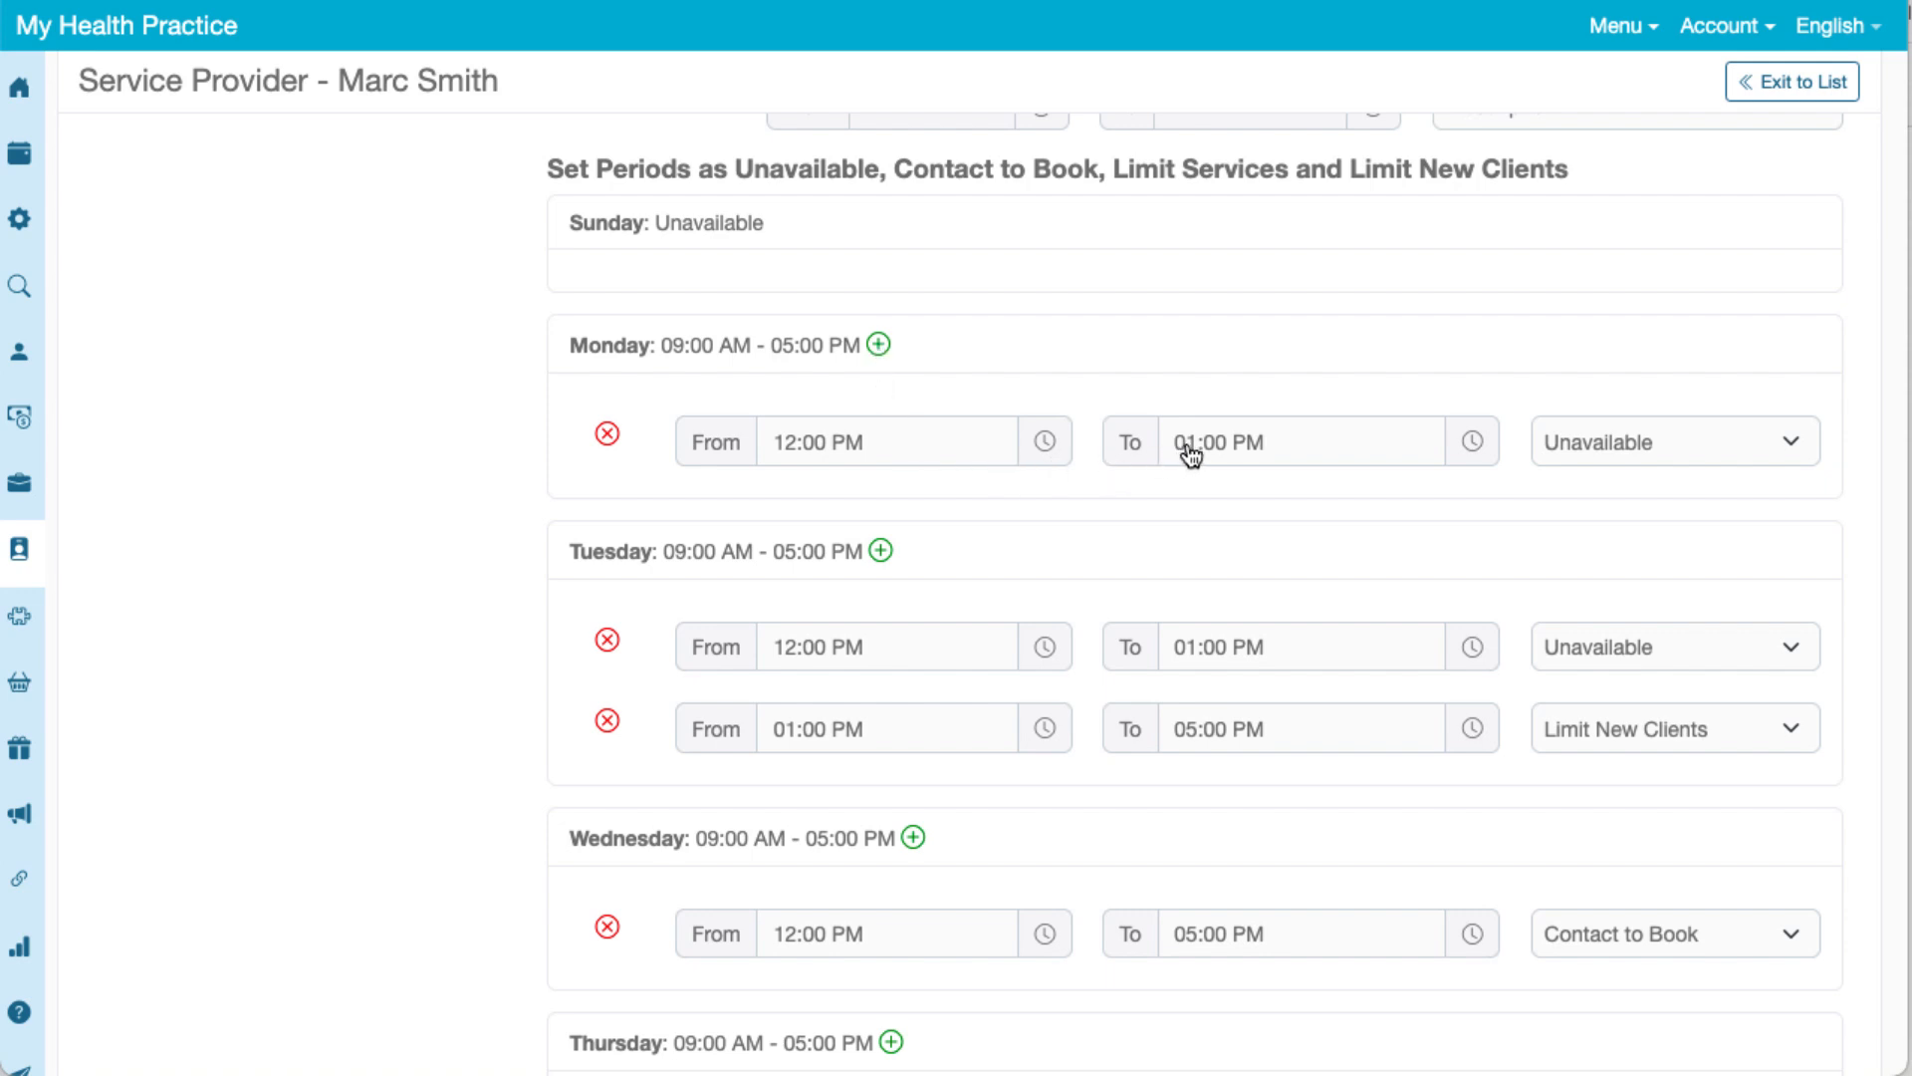
{"action": "left_click", "coordinate": [1623, 450]}
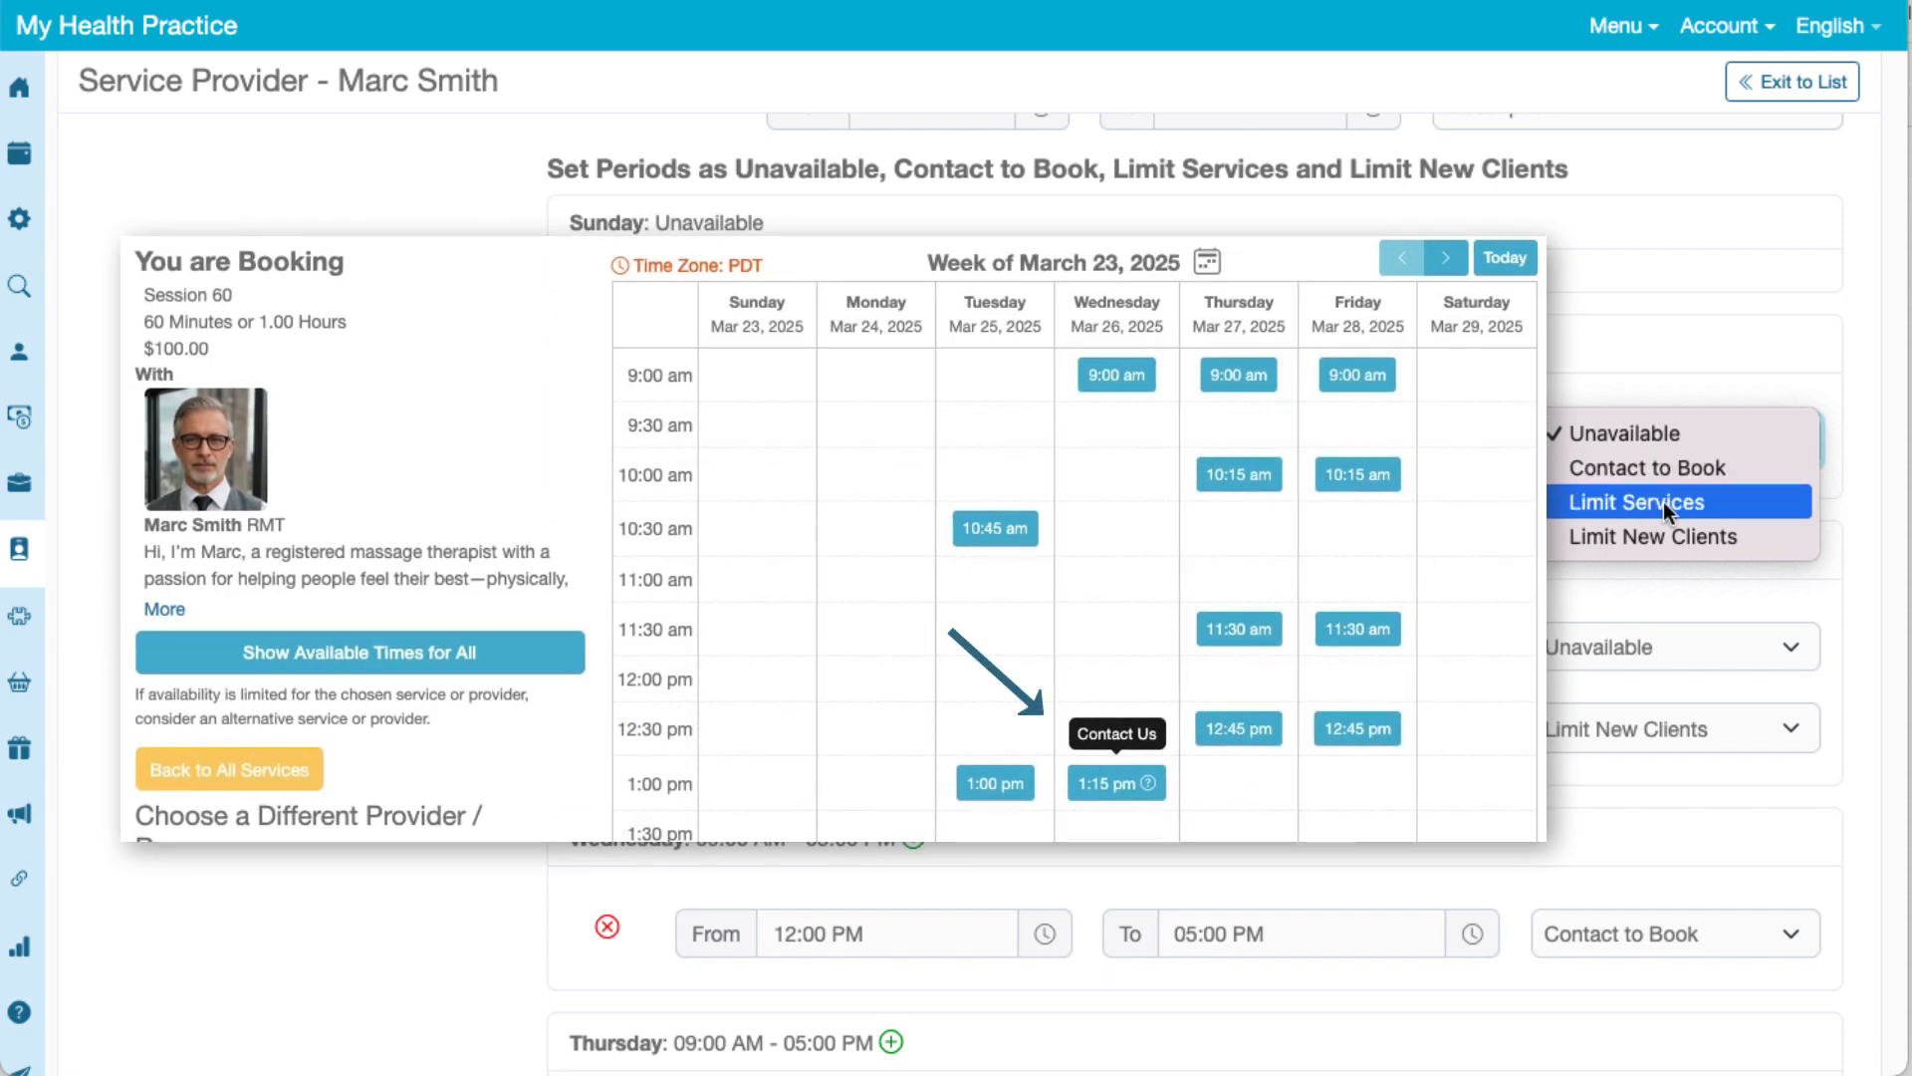
{"action": "left_click", "coordinate": [1664, 502]}
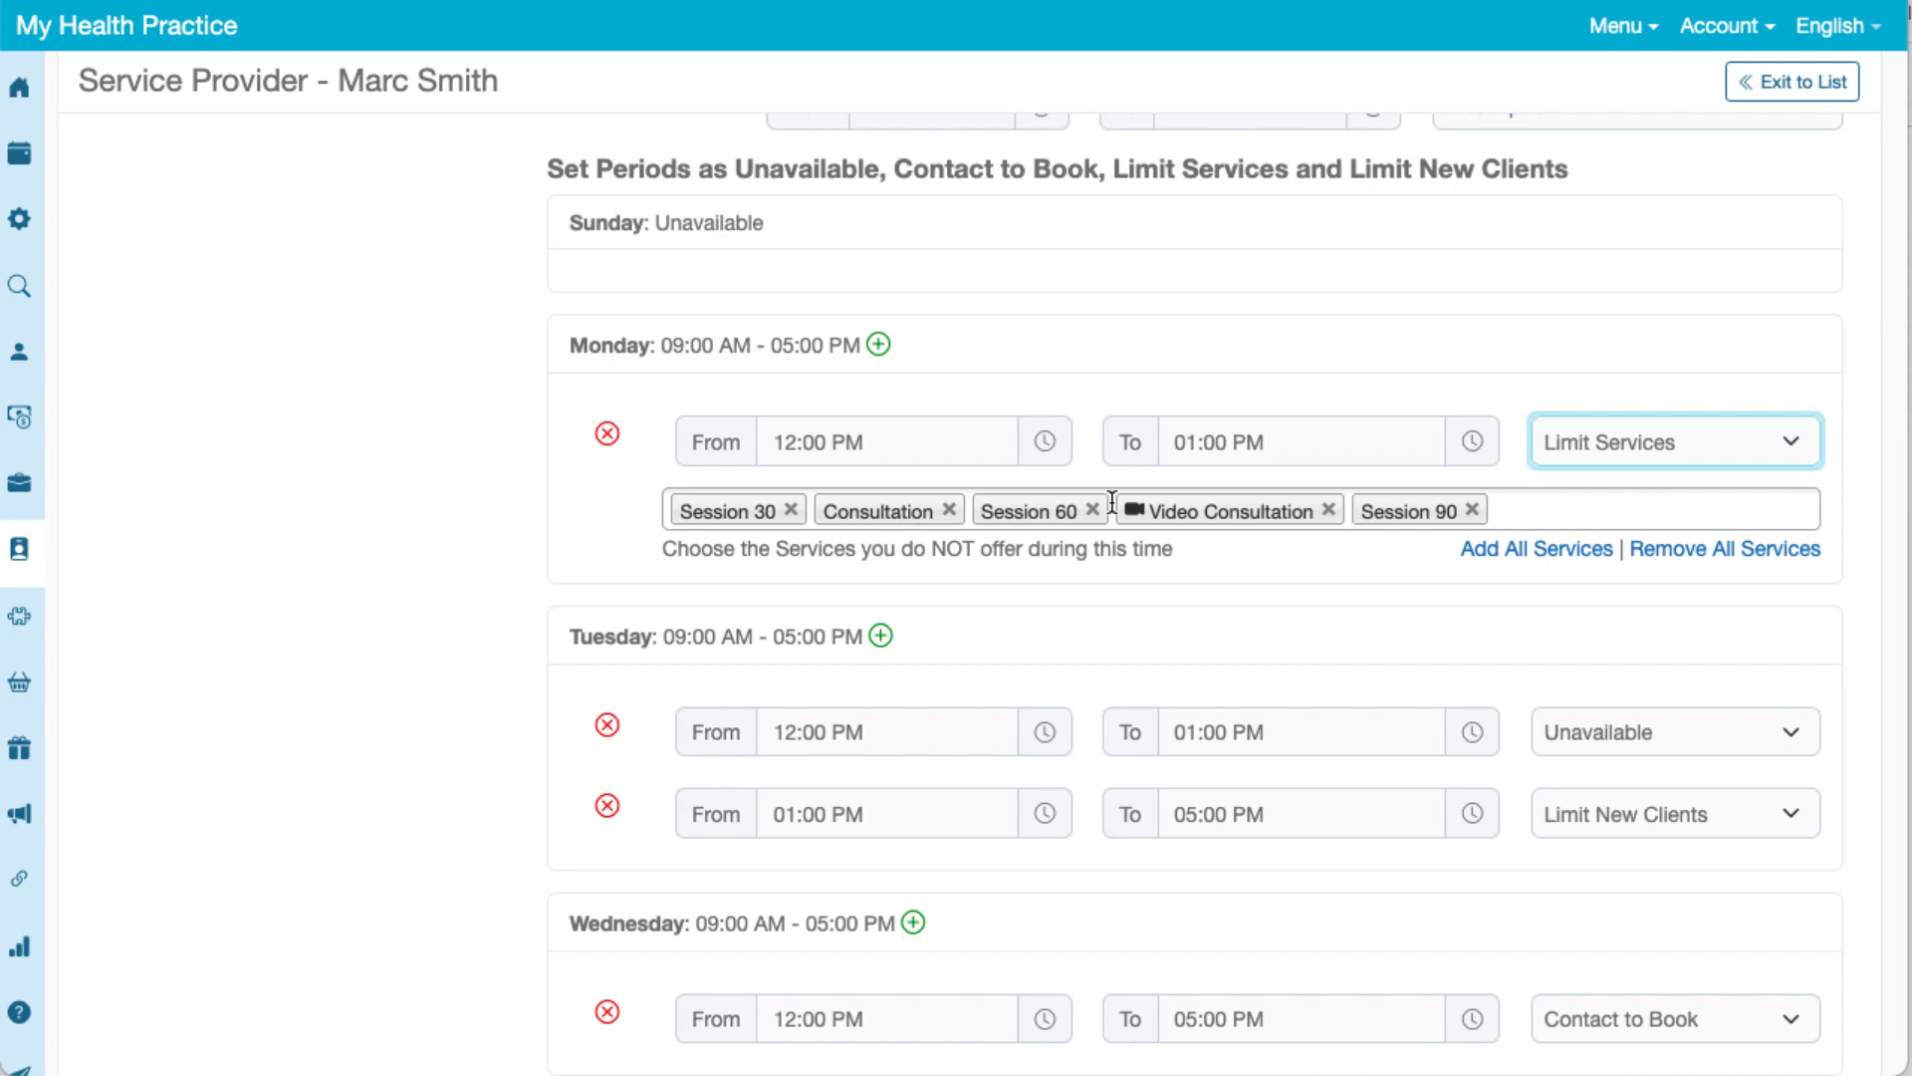
{"action": "left_click", "coordinate": [1598, 434]}
{"action": "left_click", "coordinate": [1593, 460]}
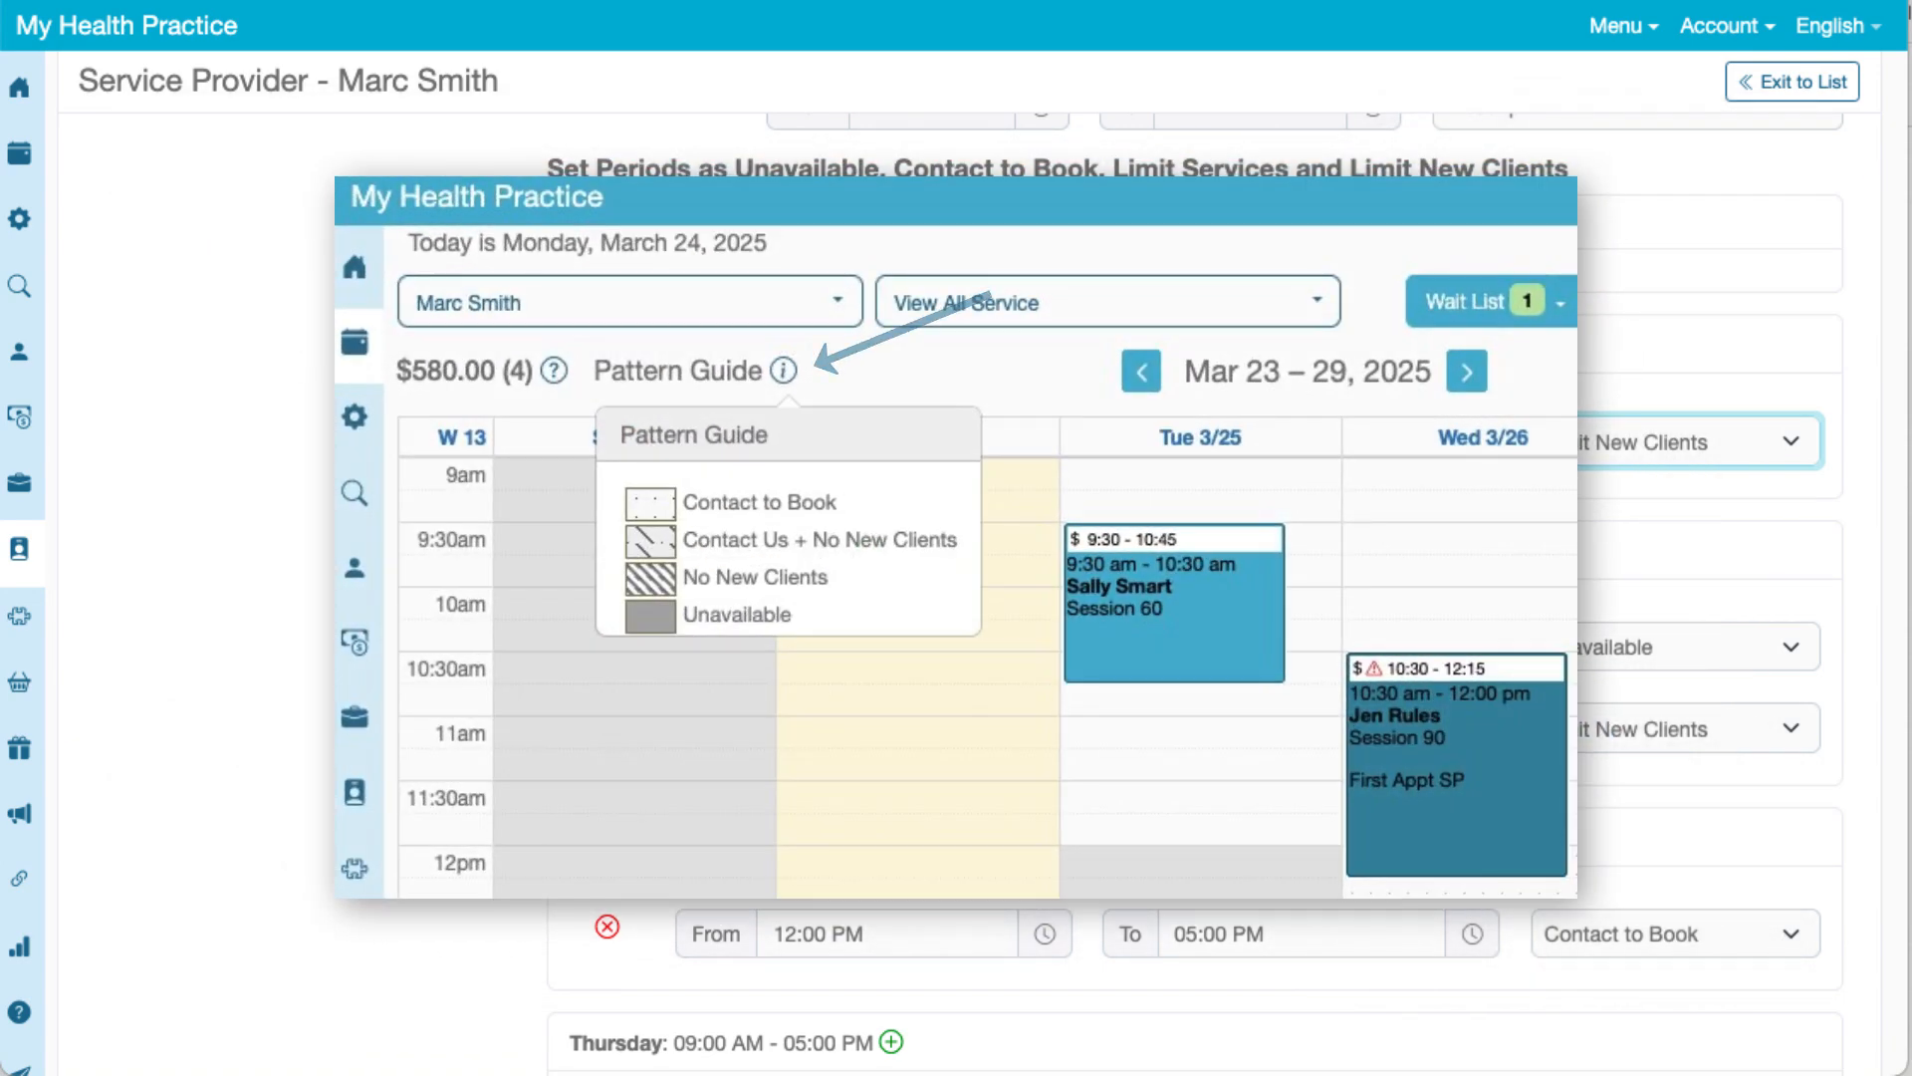
Step: Open the fee, tax and pre-payment settings of the Session 60 service
{"action": "scroll", "coordinate": [1383, 523], "scroll_direction": "up", "scroll_amount": 10}
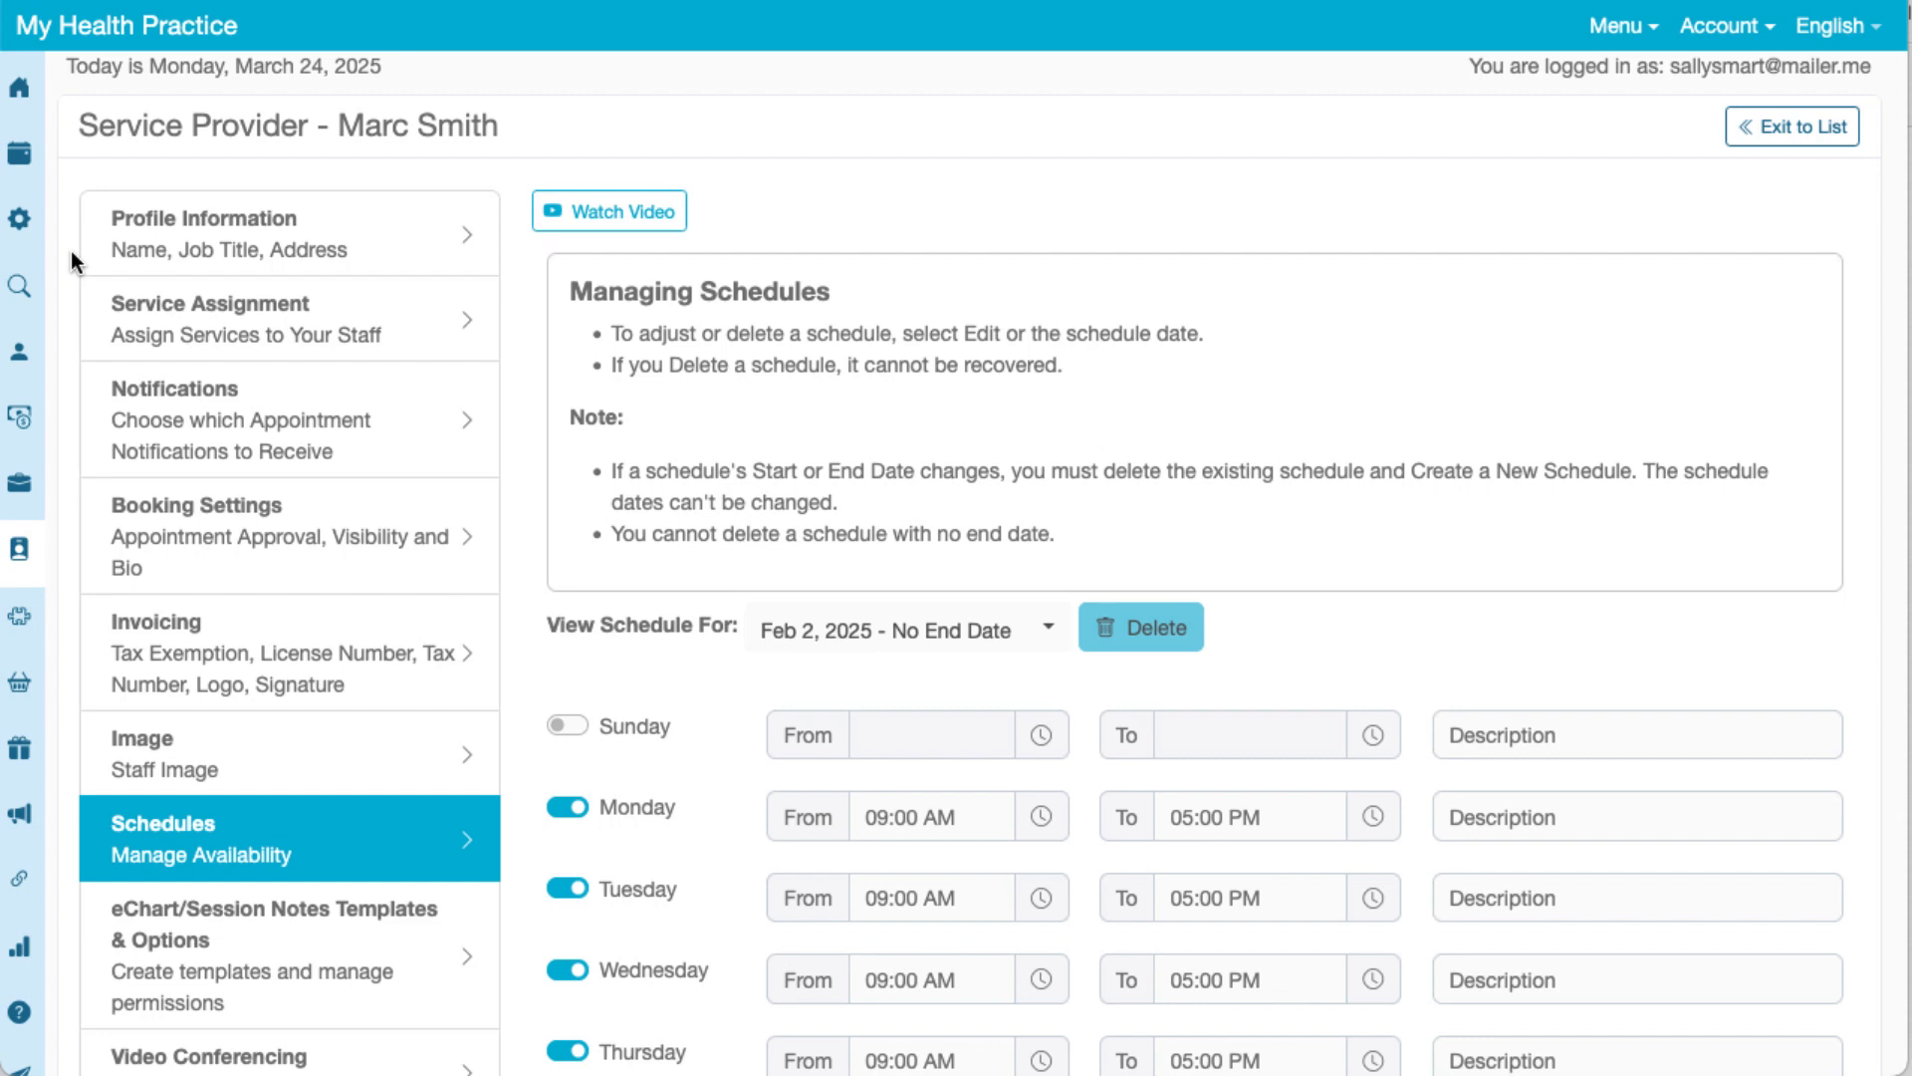
{"action": "mouse_move", "coordinate": [22, 259]}
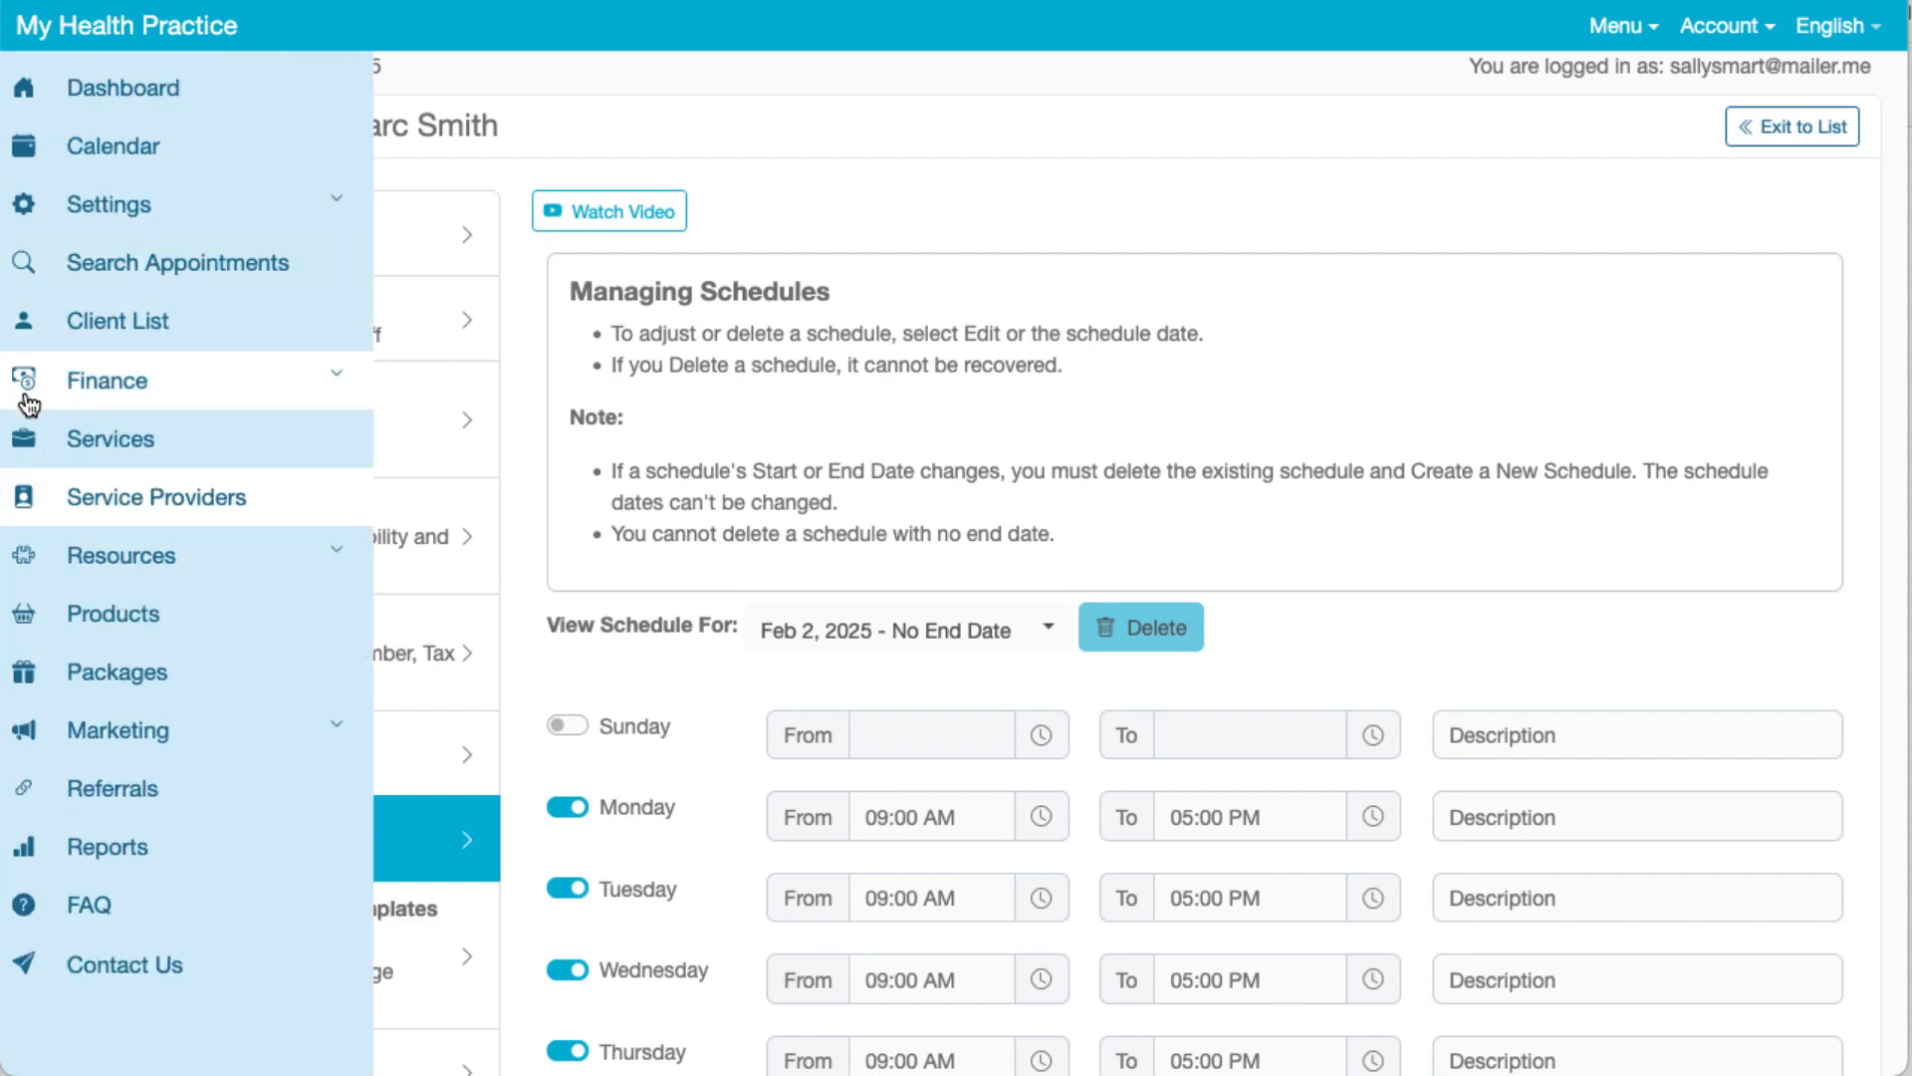
{"action": "left_click", "coordinate": [149, 438]}
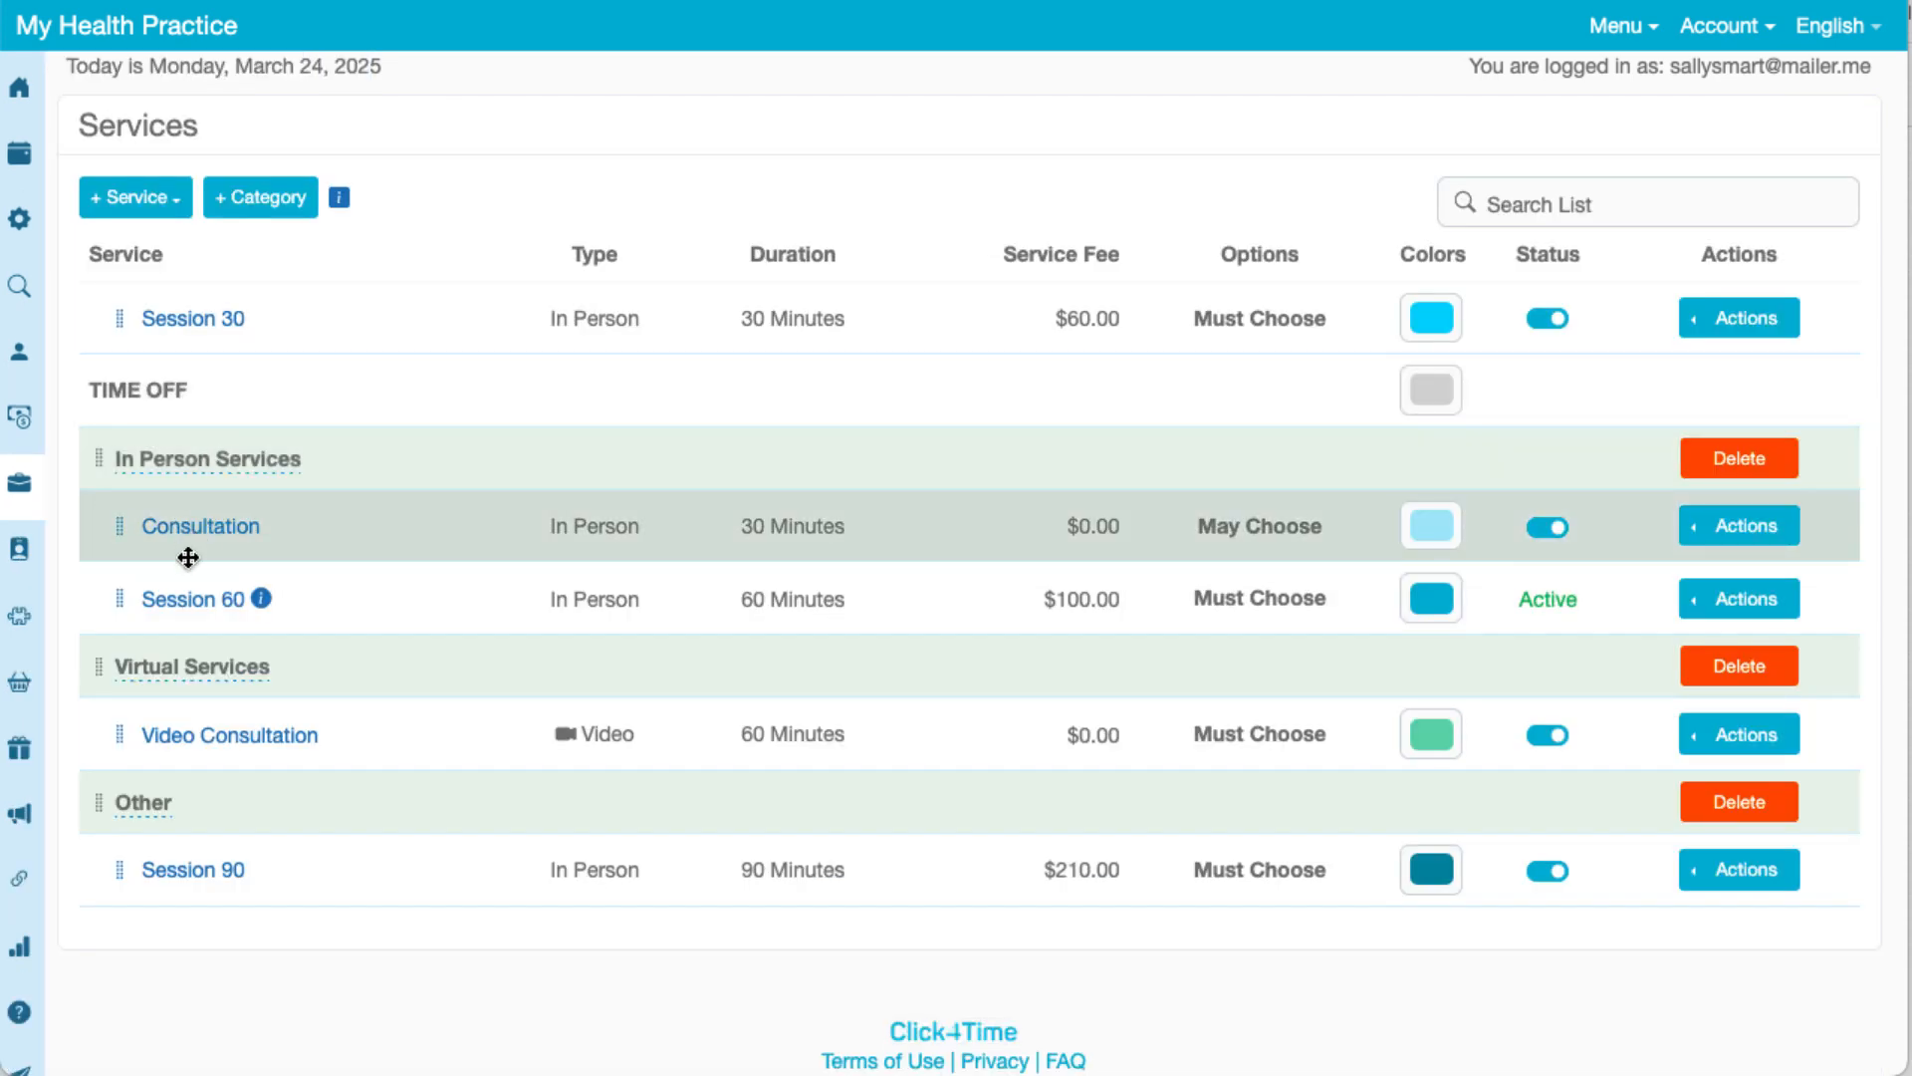
{"action": "left_click", "coordinate": [187, 605]}
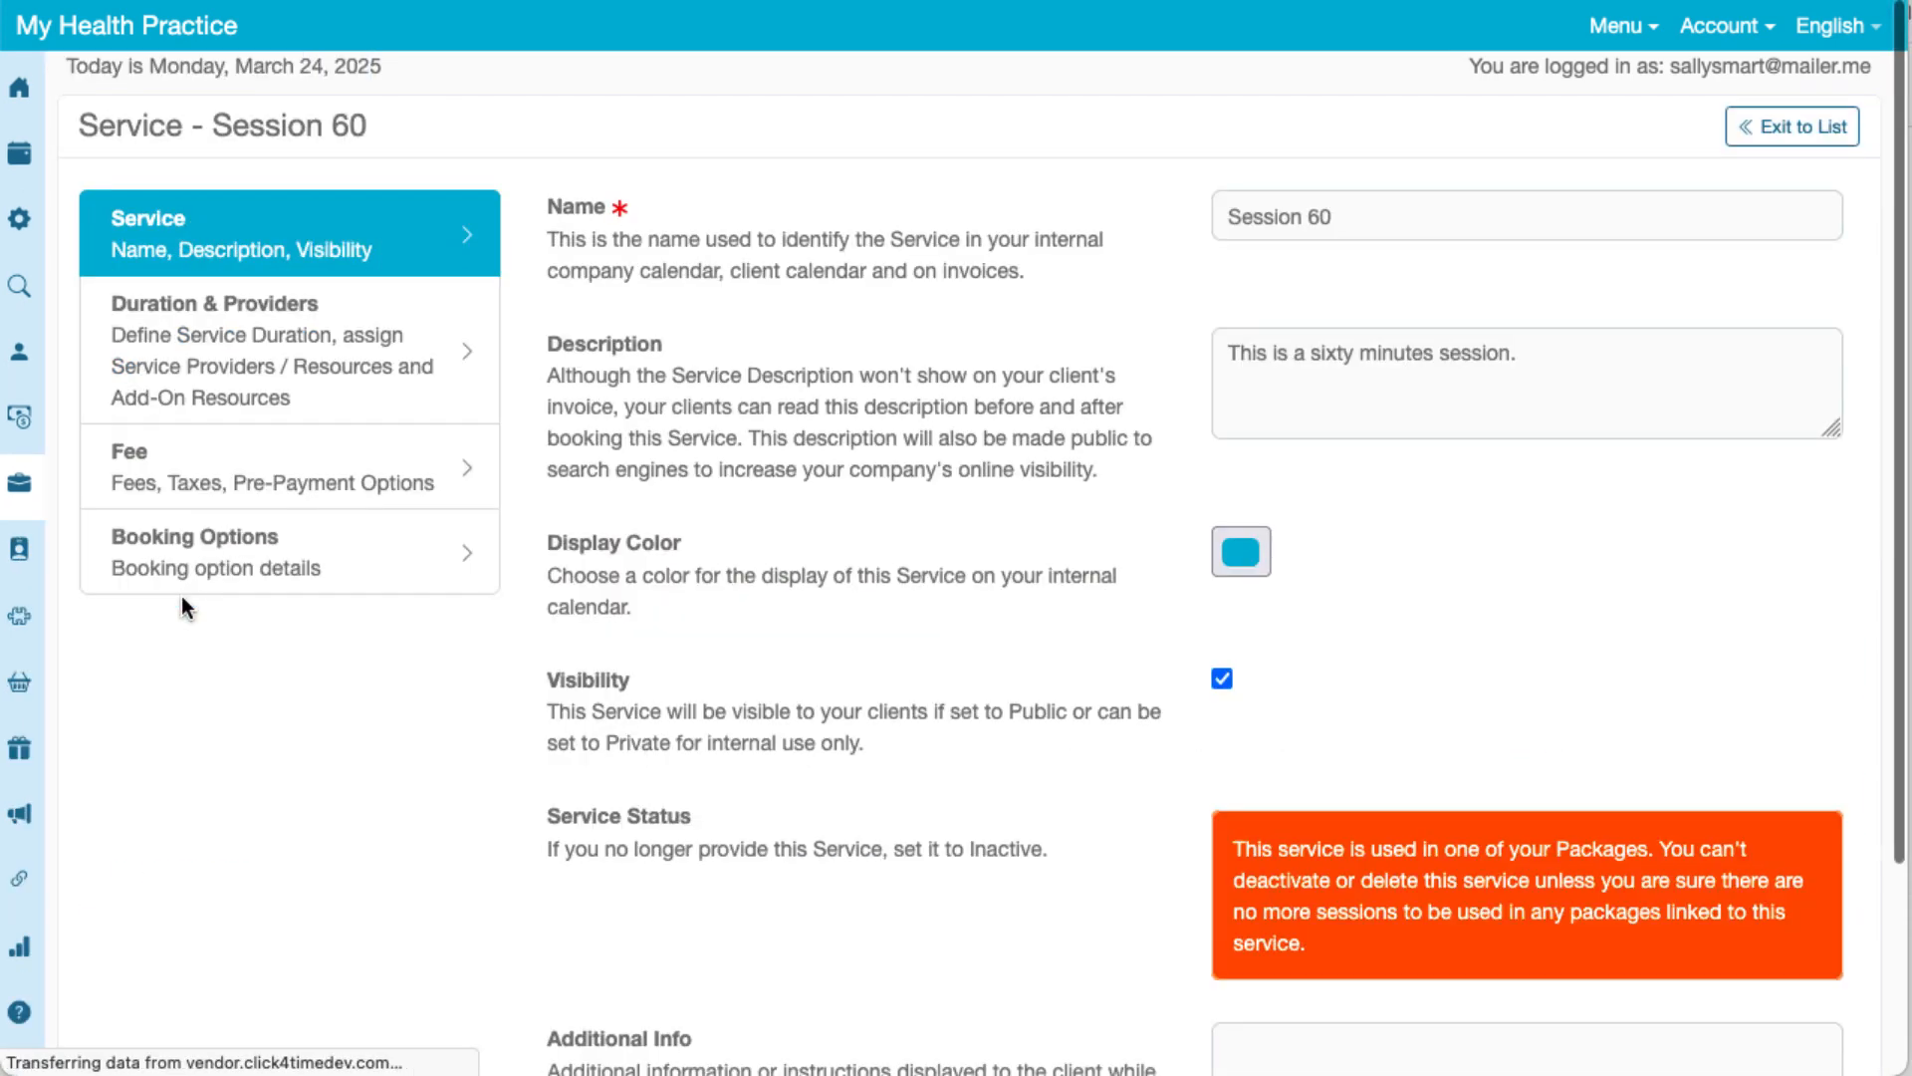
{"action": "left_click", "coordinate": [308, 490]}
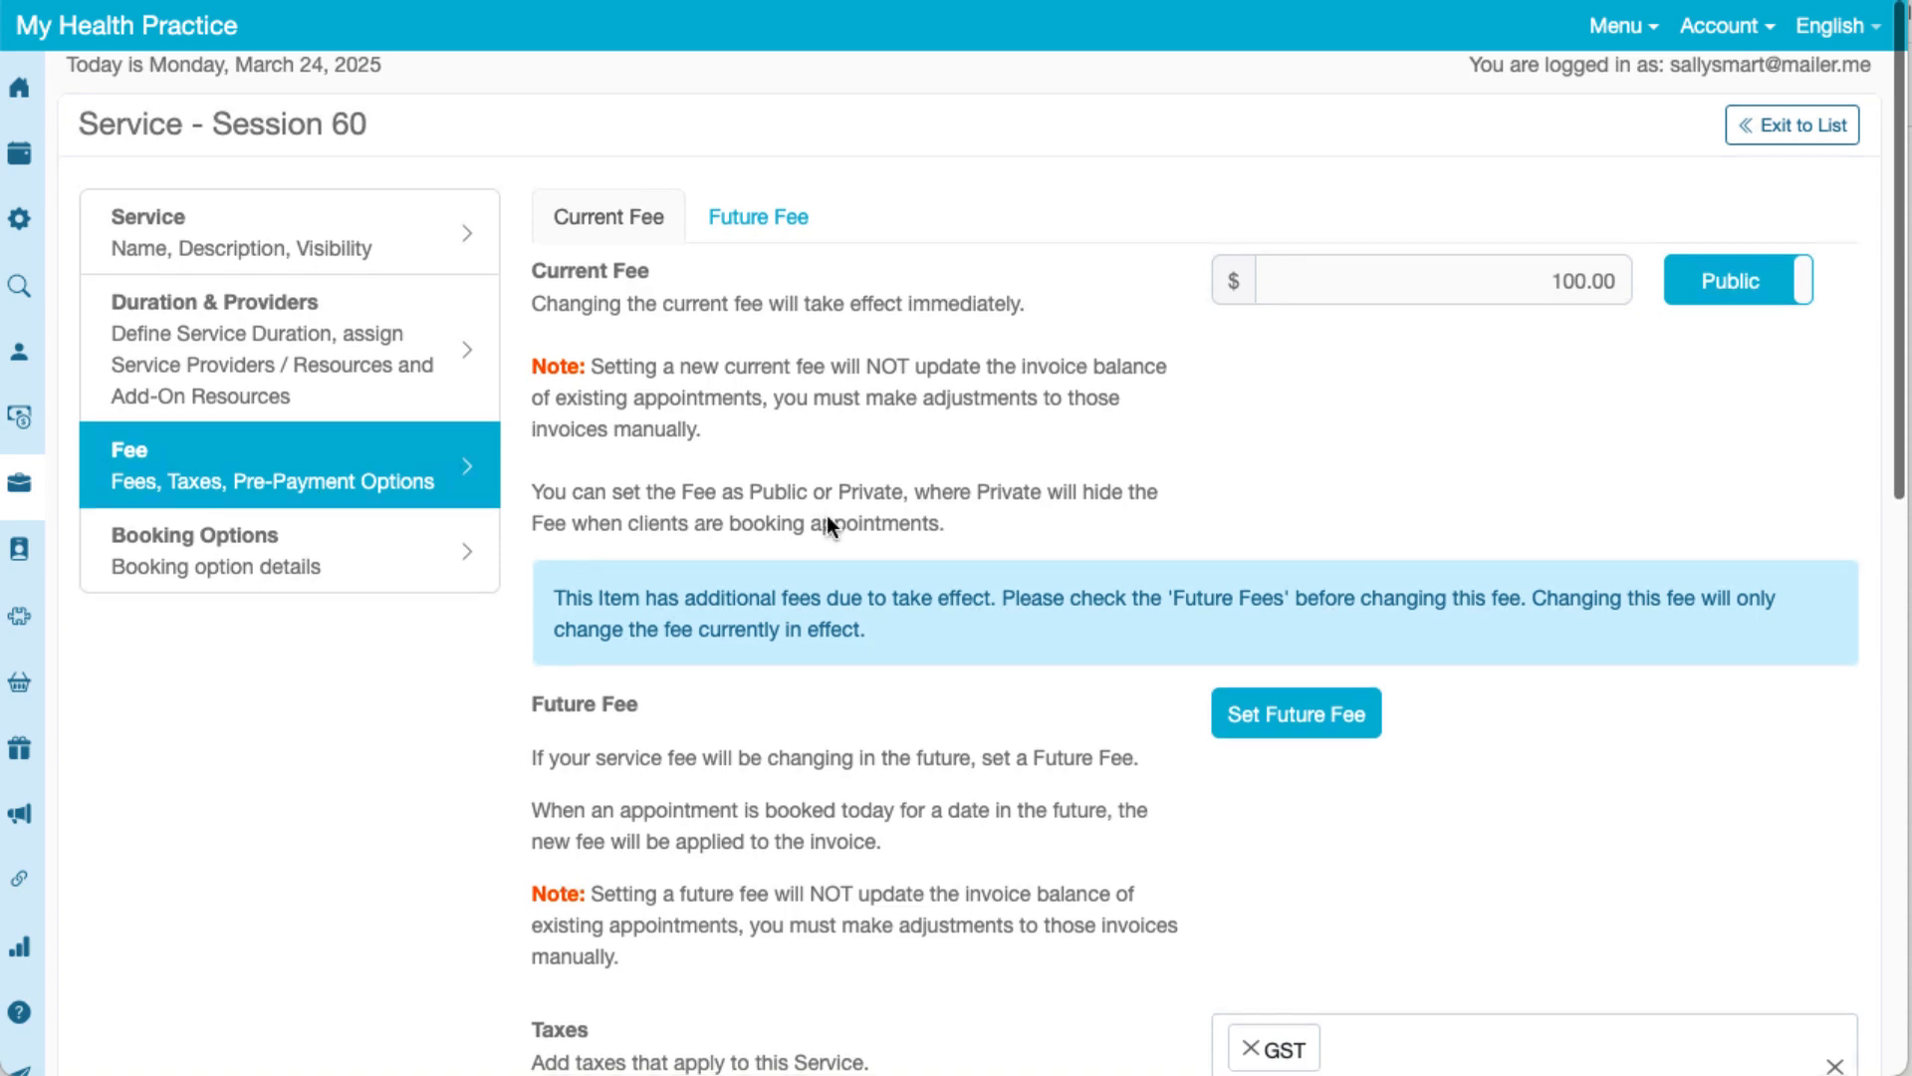
Step: Review the choices for requiring pre-payment or a credit card on file for this service, without changing the selection
{"action": "scroll", "coordinate": [826, 516], "scroll_direction": "down", "scroll_amount": 10}
{"action": "left_click", "coordinate": [1432, 313]}
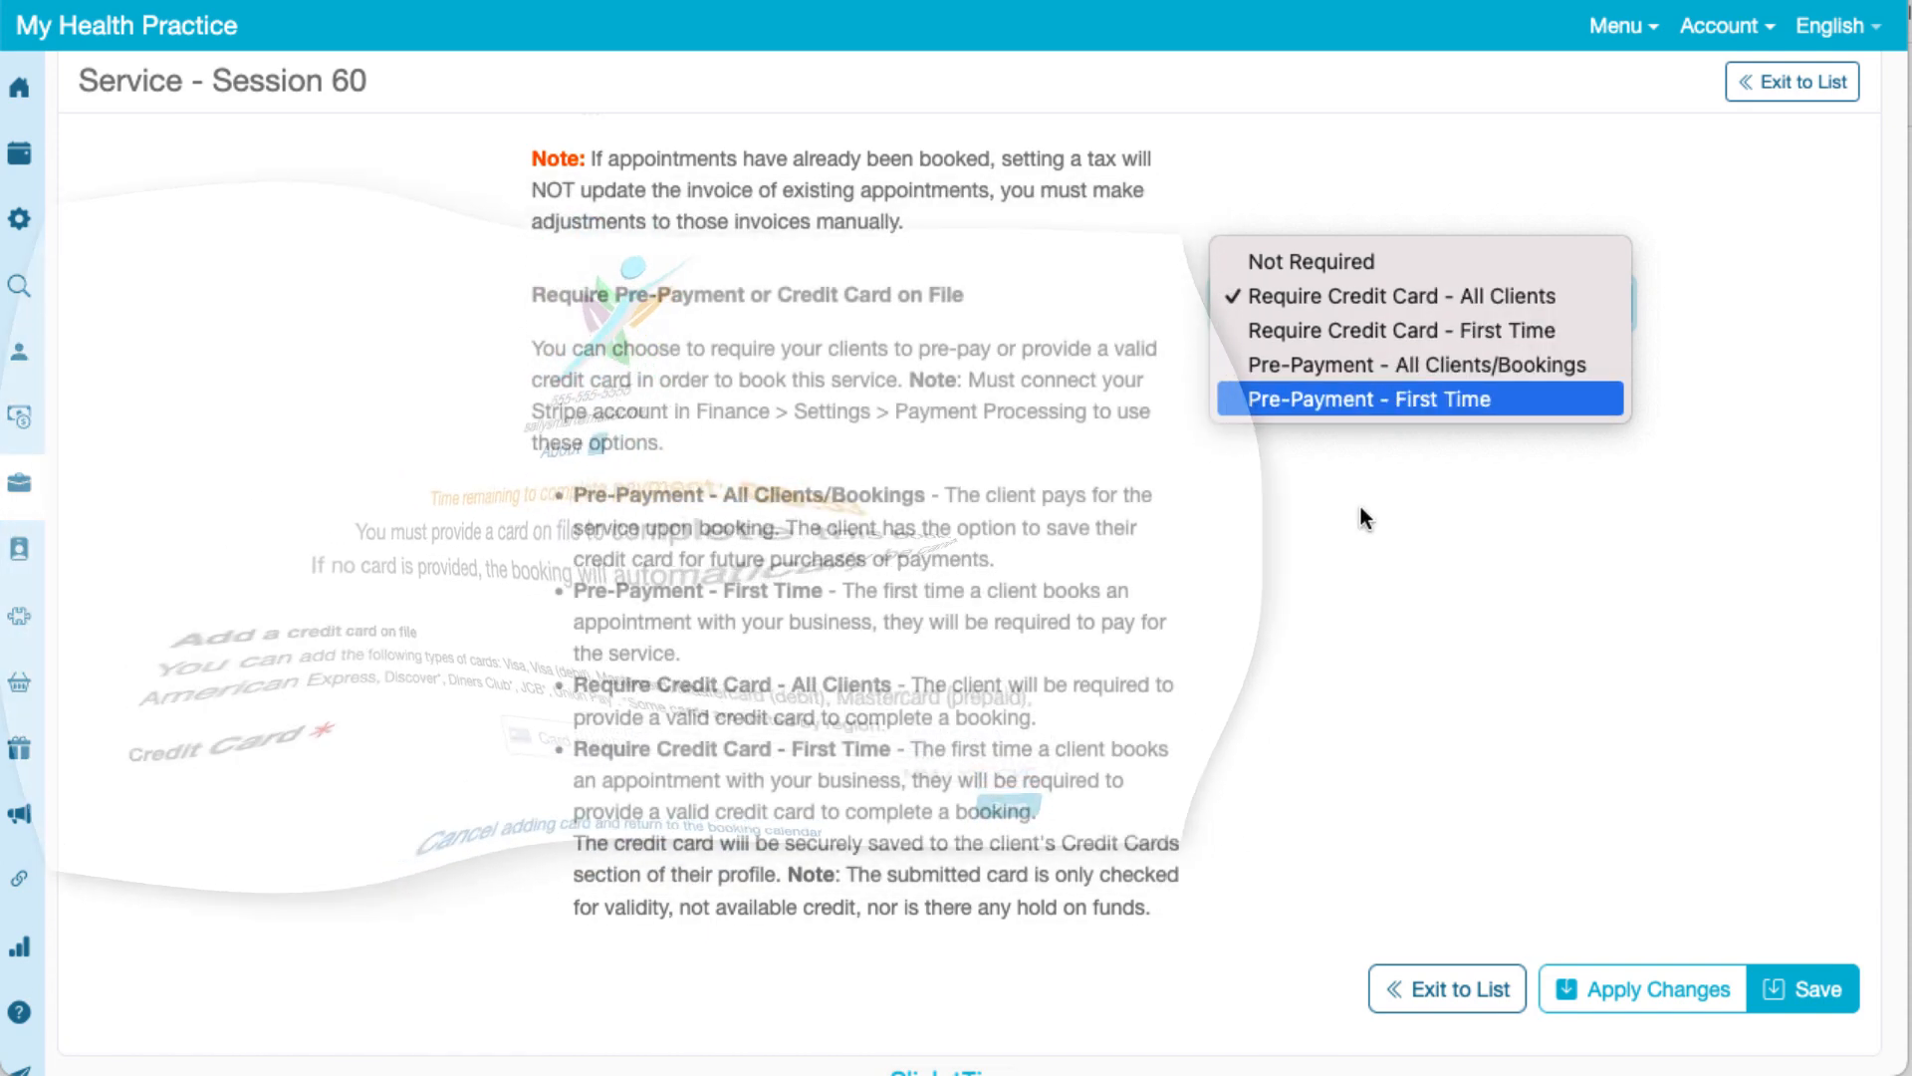
{"action": "left_click", "coordinate": [1360, 508]}
{"action": "scroll", "coordinate": [1360, 508], "scroll_direction": "up", "scroll_amount": 15}
{"action": "scroll", "coordinate": [1361, 510], "scroll_direction": "down", "scroll_amount": 3}
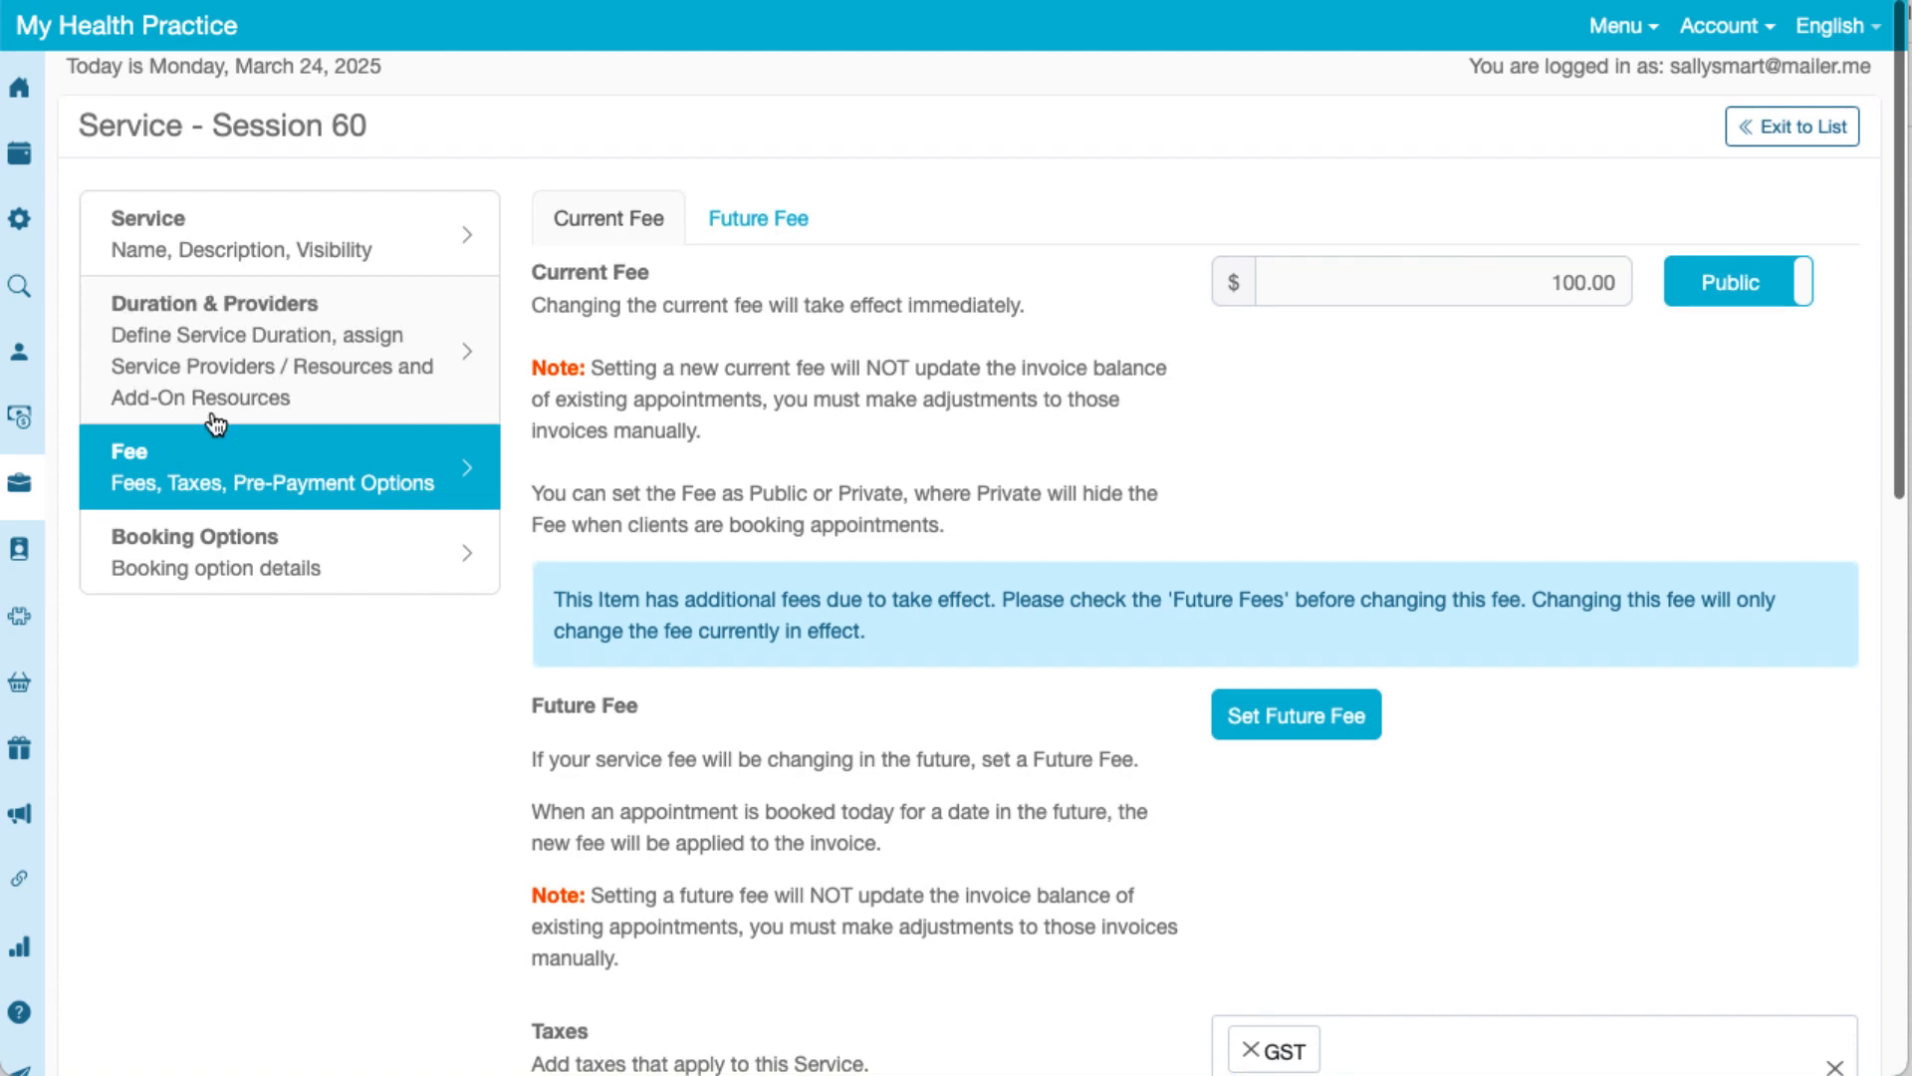
Step: Open the Booking Settings of the second client in the Client List
{"action": "mouse_move", "coordinate": [22, 349]}
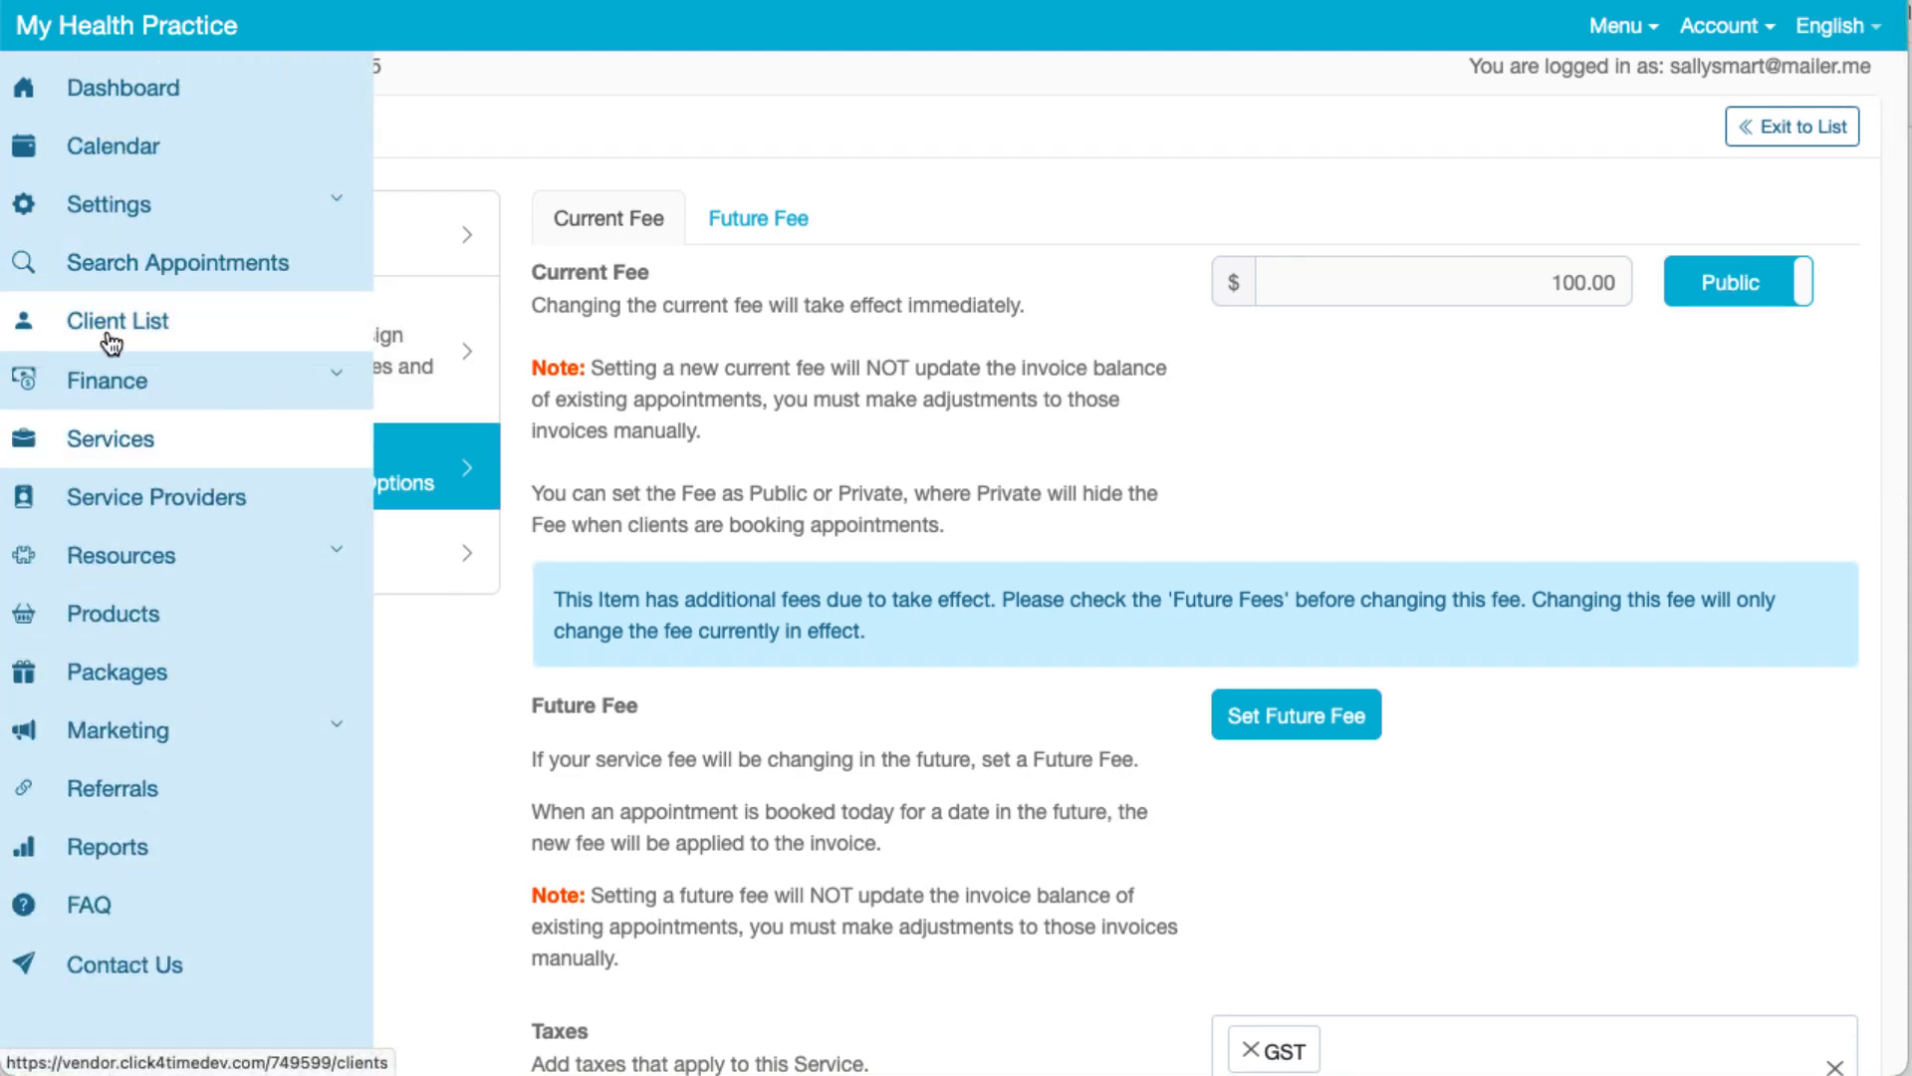
{"action": "left_click", "coordinate": [111, 343]}
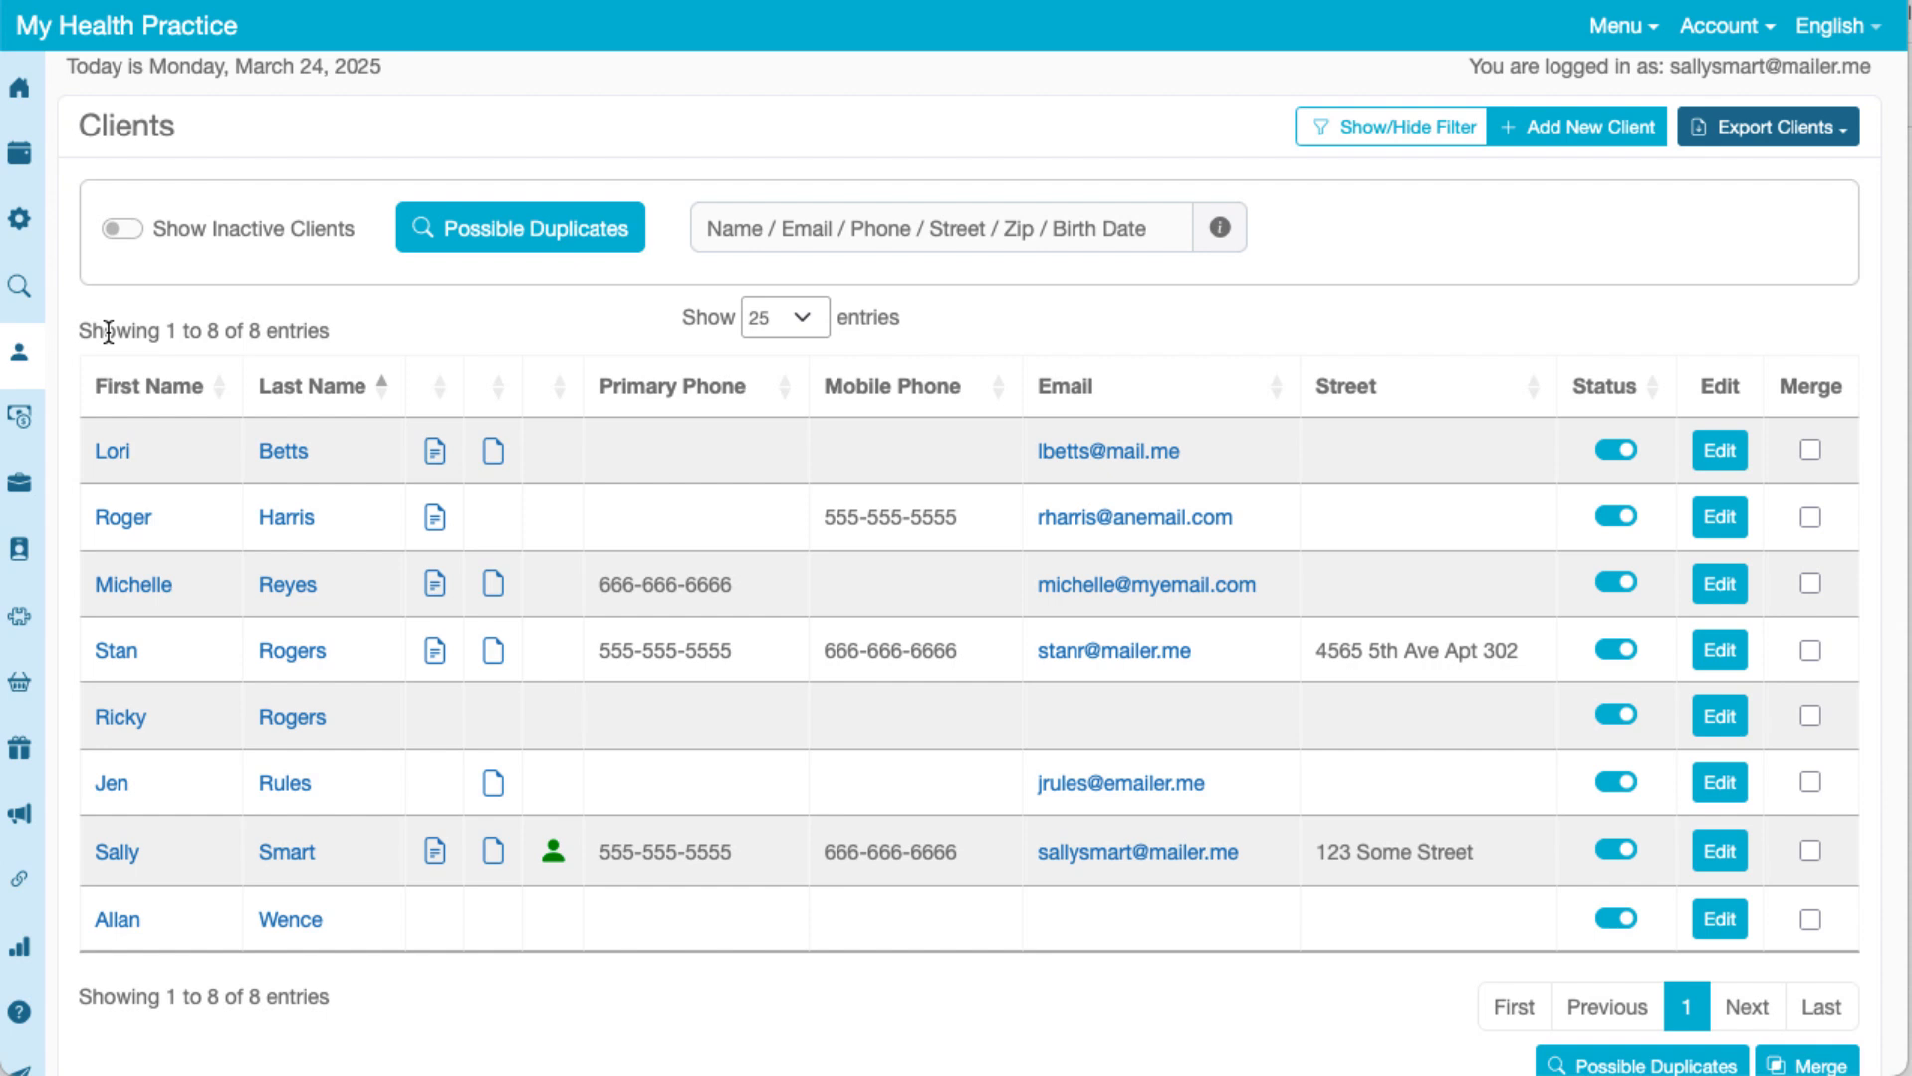
{"action": "left_click", "coordinate": [133, 526]}
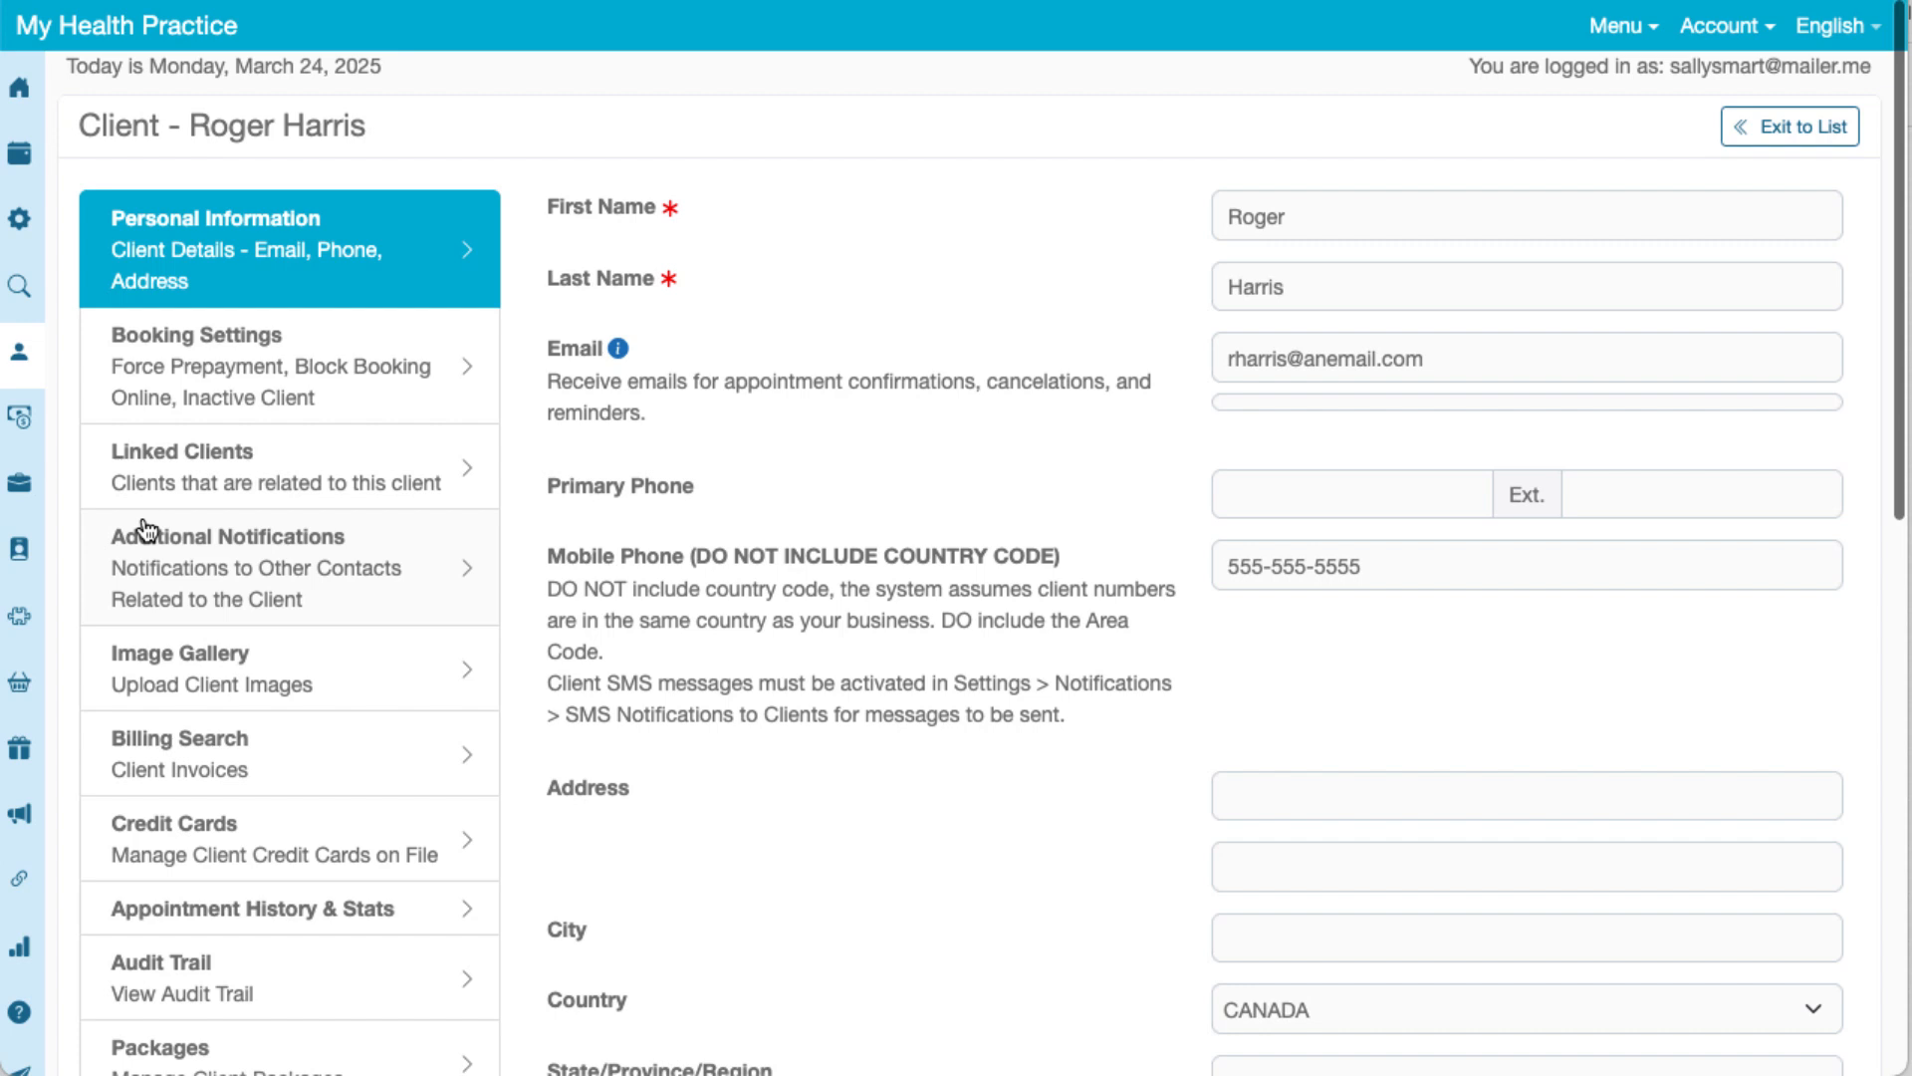
{"action": "left_click", "coordinate": [267, 382]}
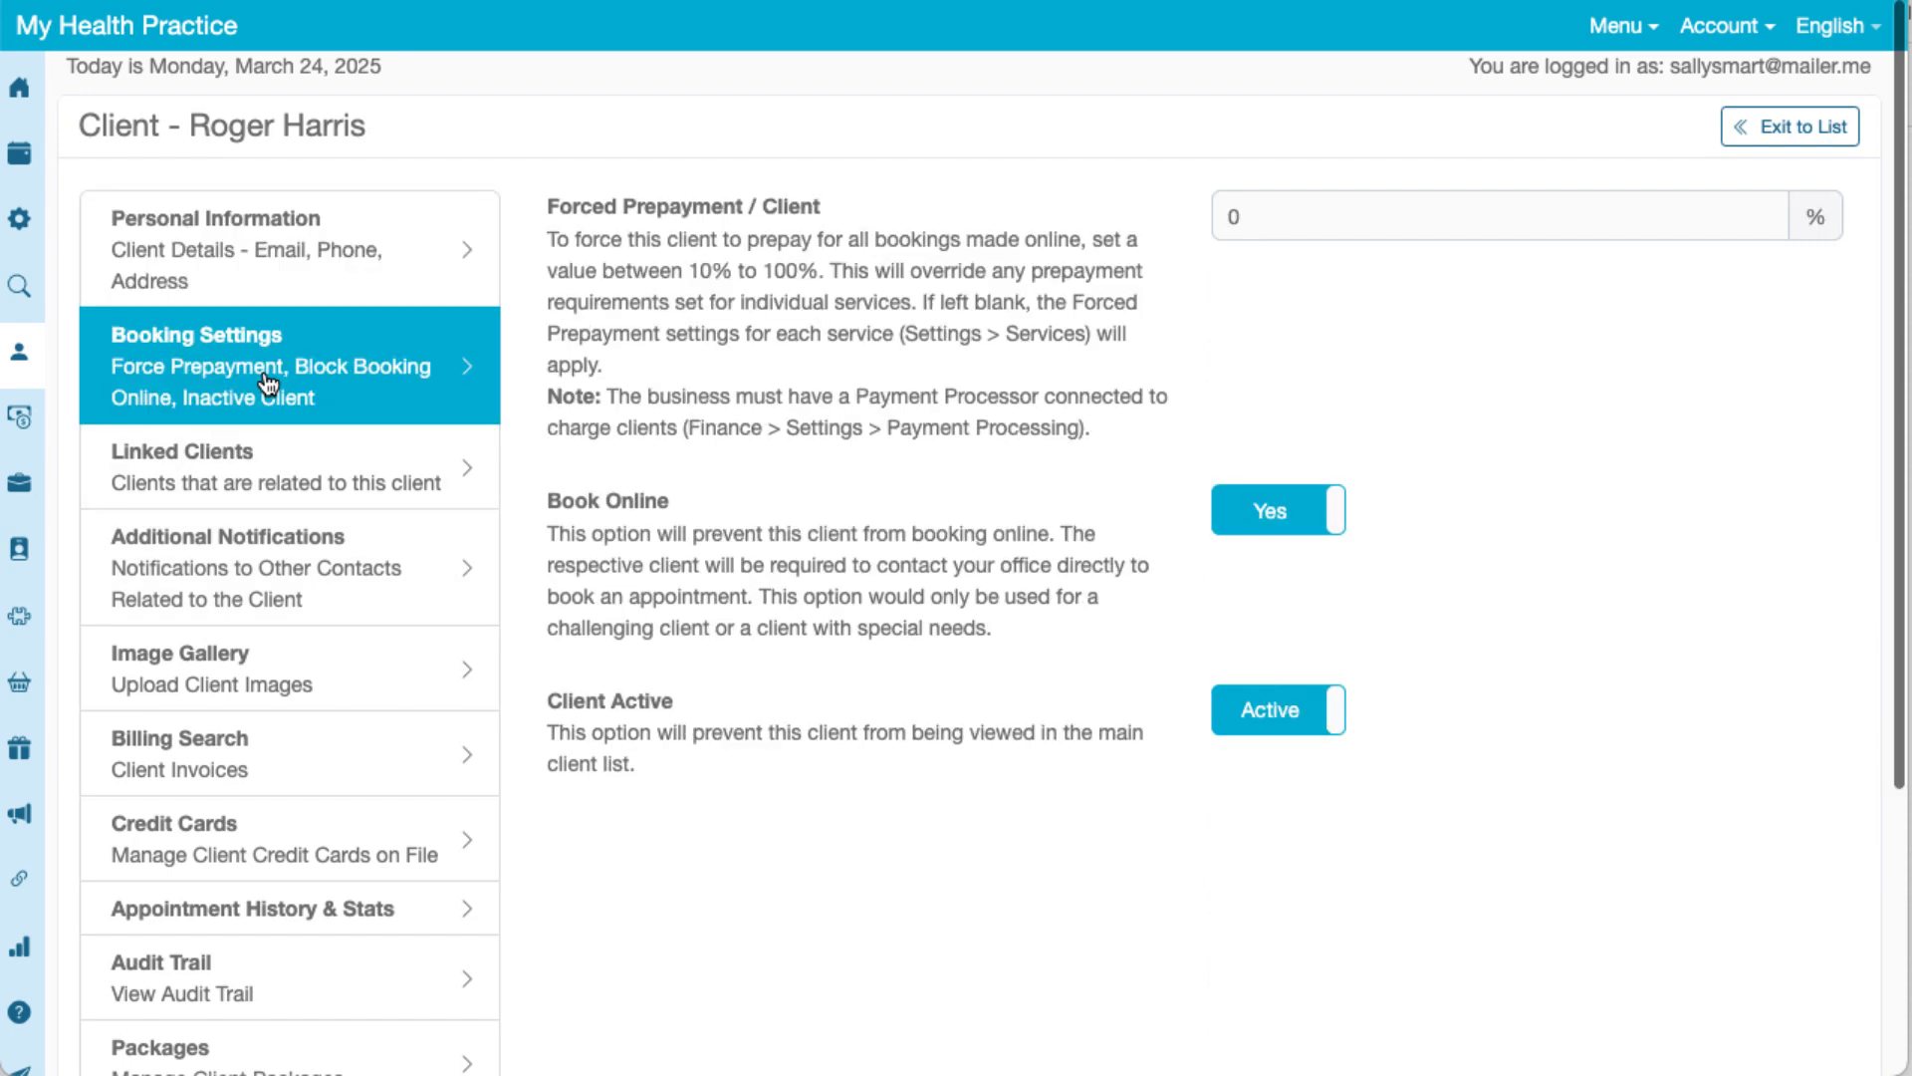
Step: Set the client's Forced Prepayment to 100% and try switching Book Online off and back to Yes
{"action": "left_click", "coordinate": [1295, 221]}
{"action": "type", "text": "100"}
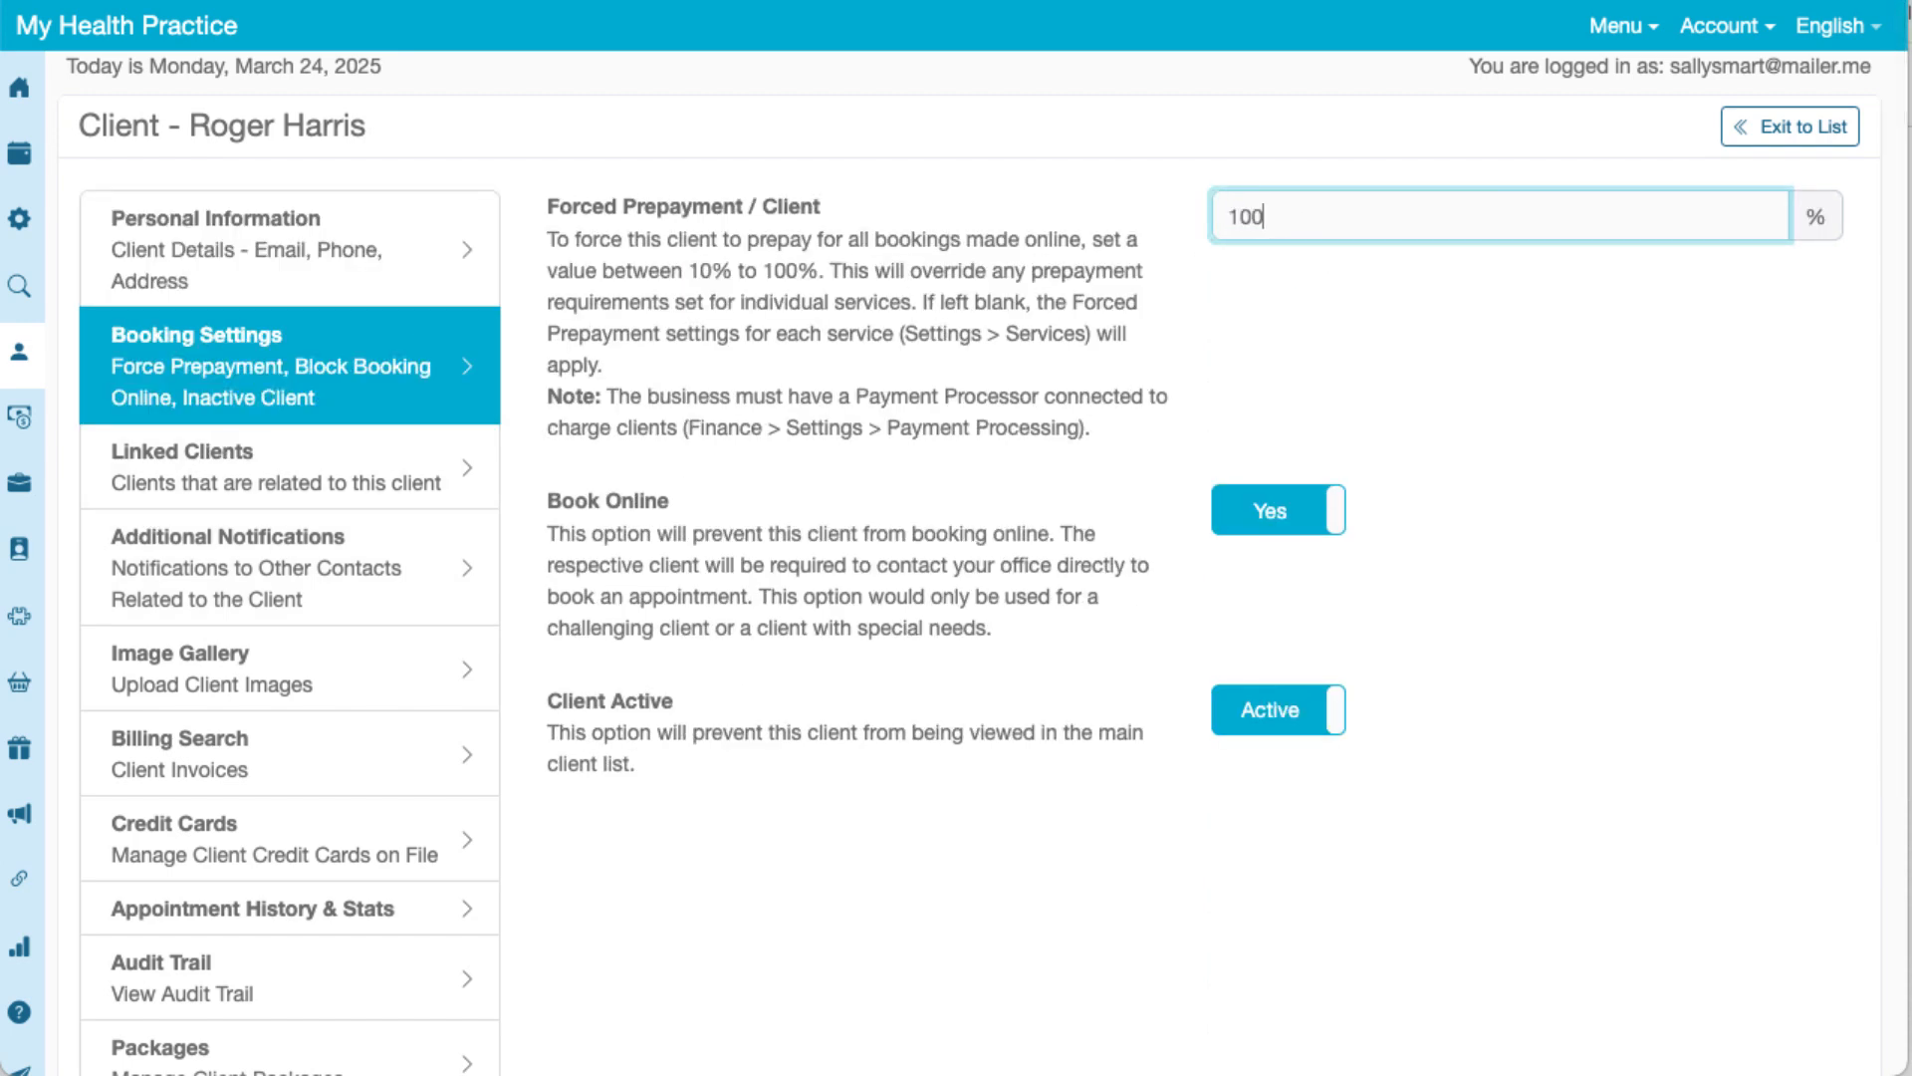
{"action": "left_click", "coordinate": [1275, 524]}
{"action": "left_click", "coordinate": [1276, 524]}
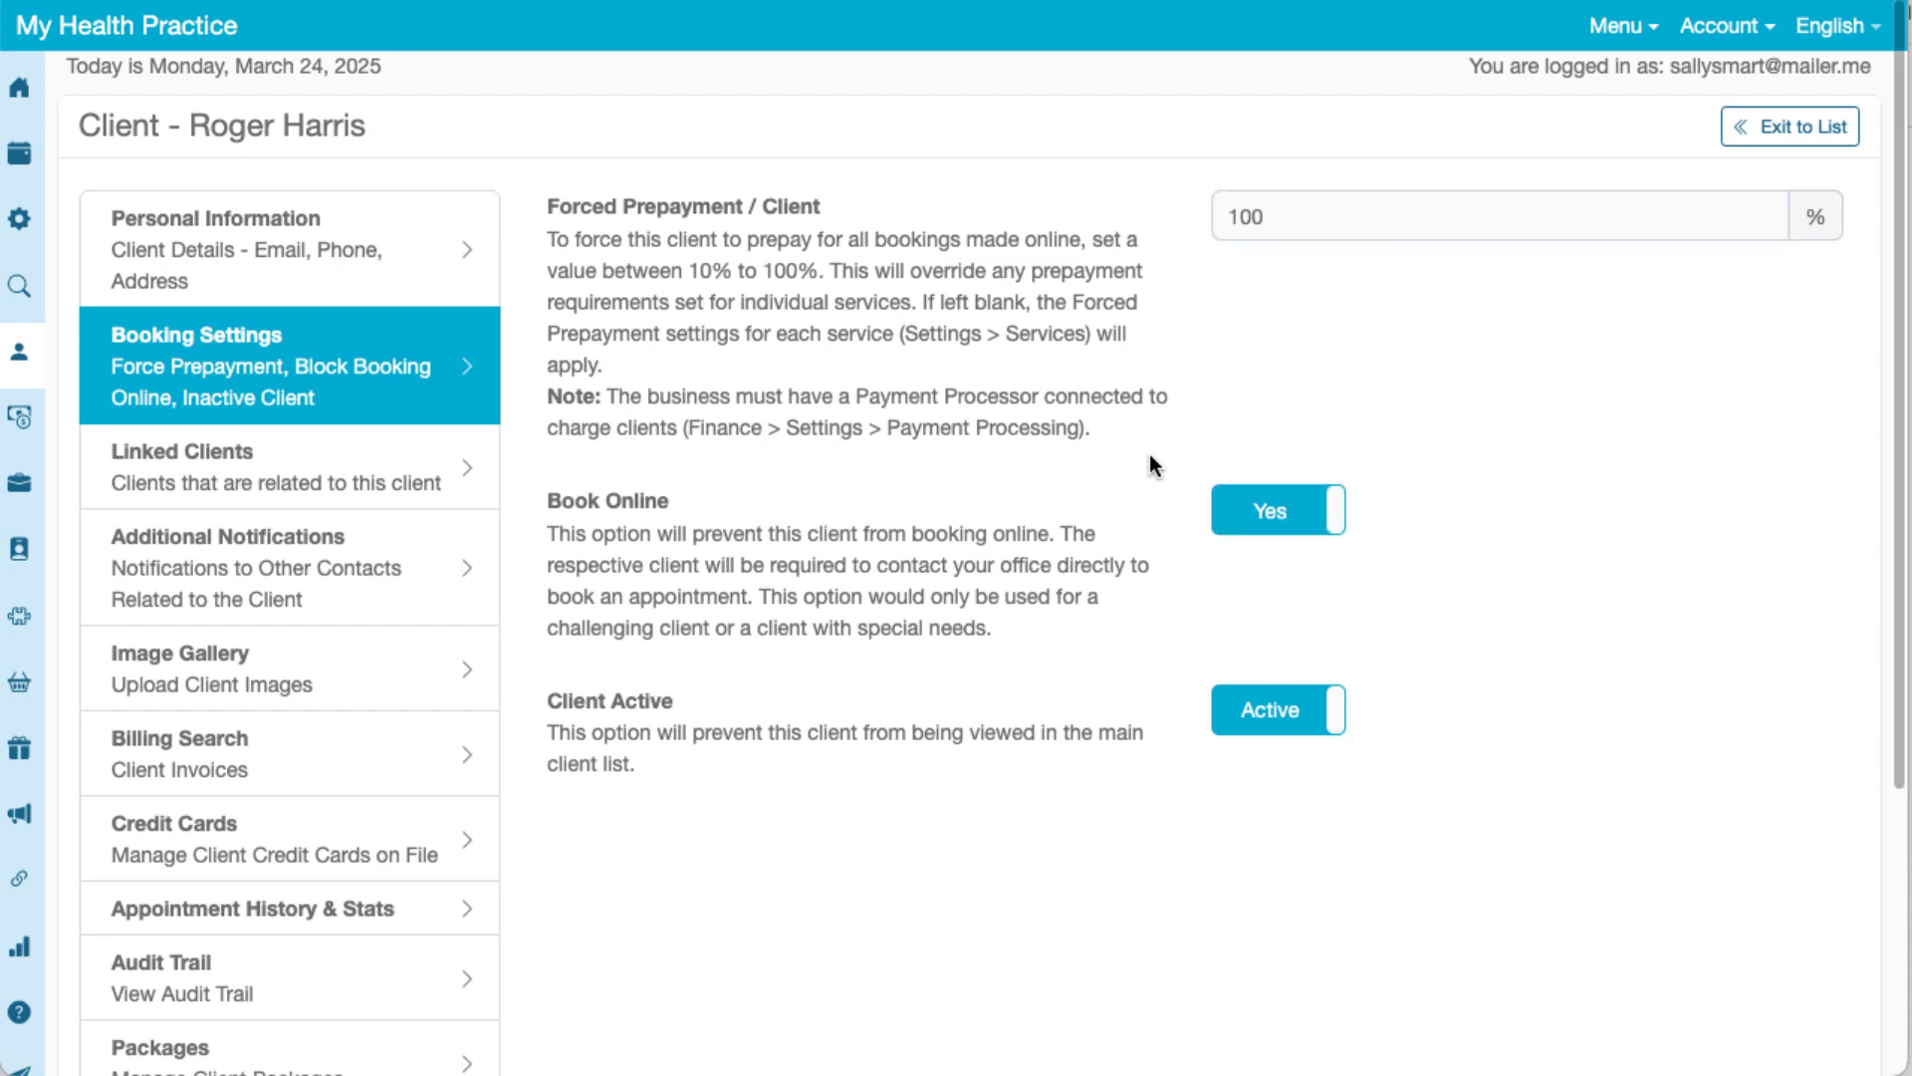
Step: Leave the client's booking settings and open the practice Calendar
{"action": "scroll", "coordinate": [1151, 460], "scroll_direction": "down", "scroll_amount": 2}
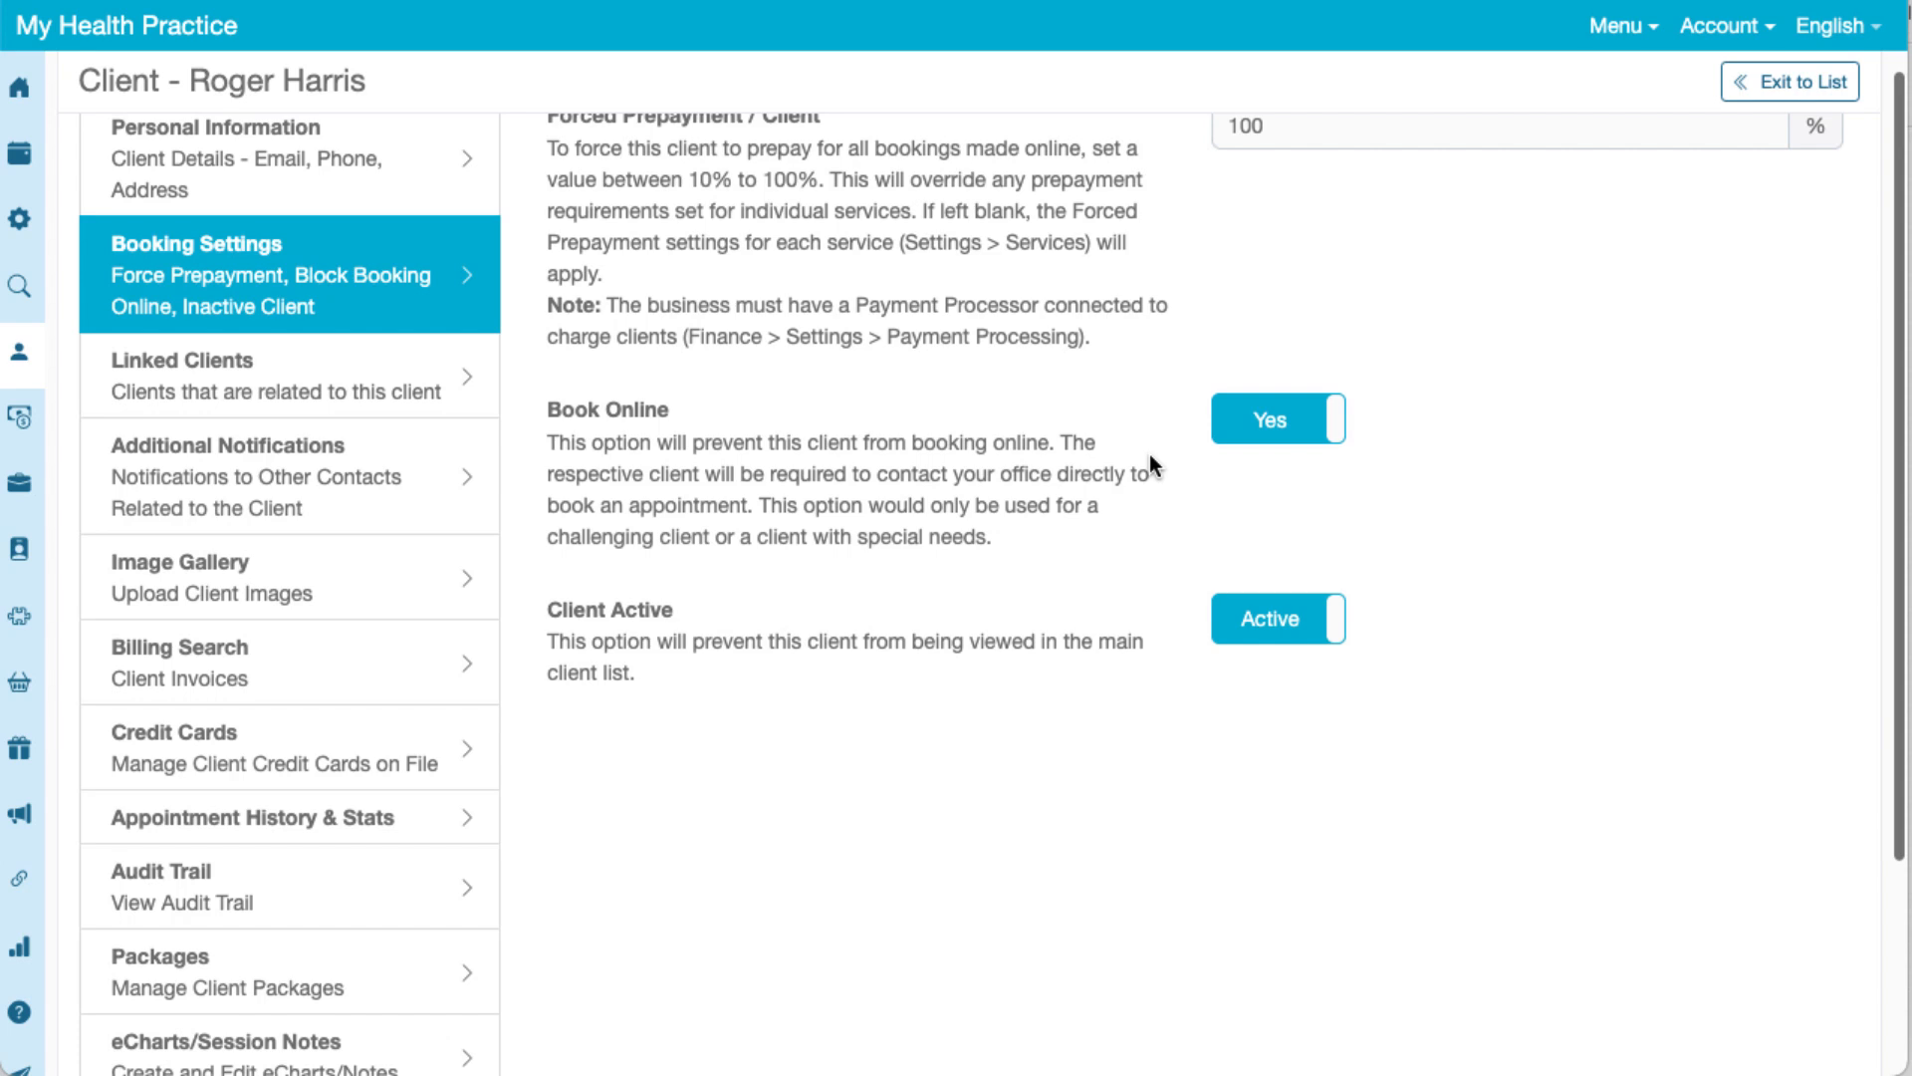
{"action": "scroll", "coordinate": [1149, 454], "scroll_direction": "up", "scroll_amount": 2}
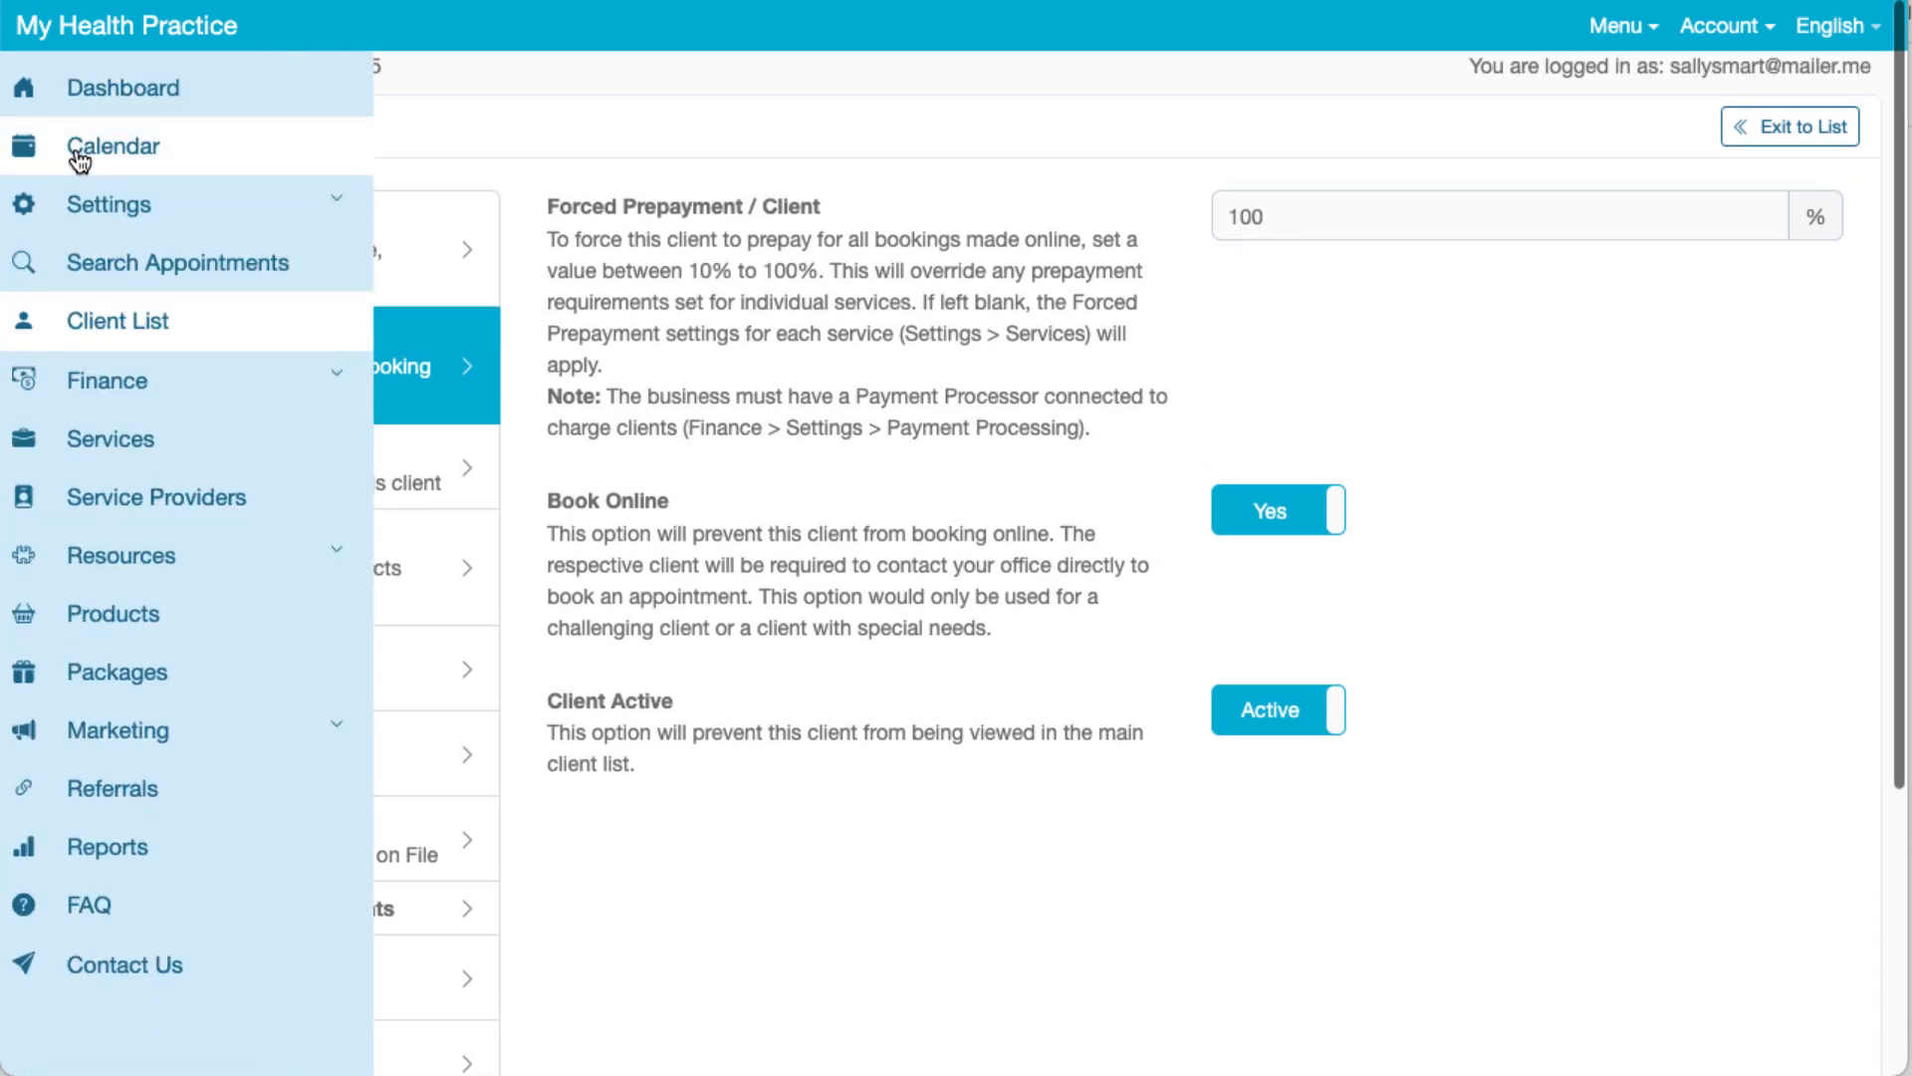
{"action": "left_click", "coordinate": [83, 160]}
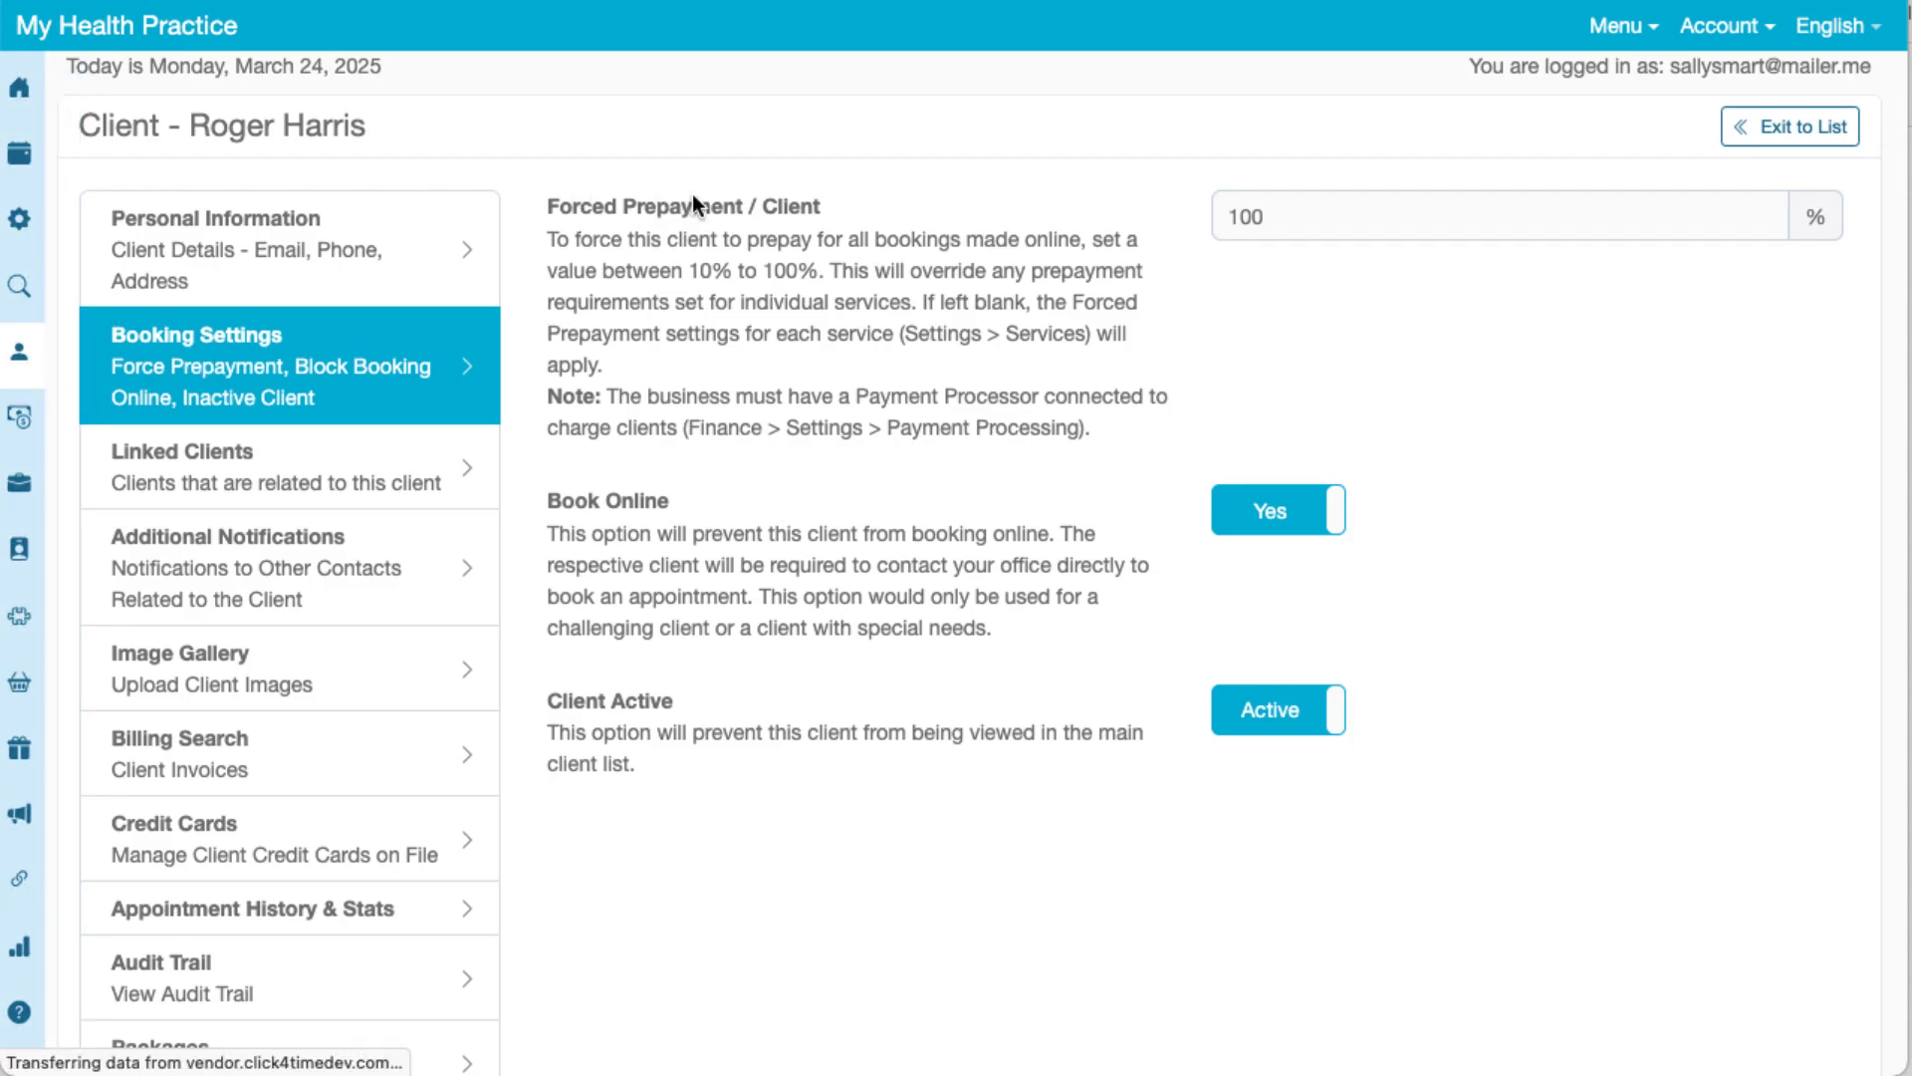